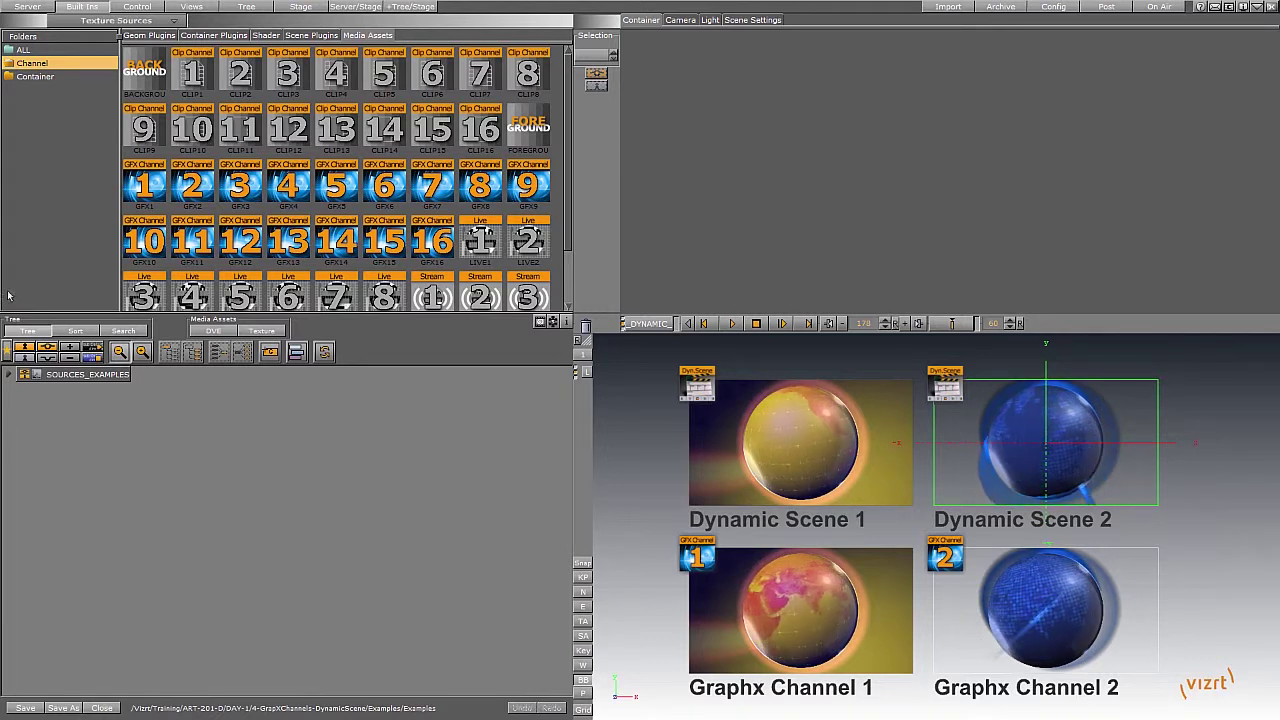
Enlarge the scene tree items and look through the geometry, container, shader and scene plugins, ending at the media assets.
left_click(143, 352)
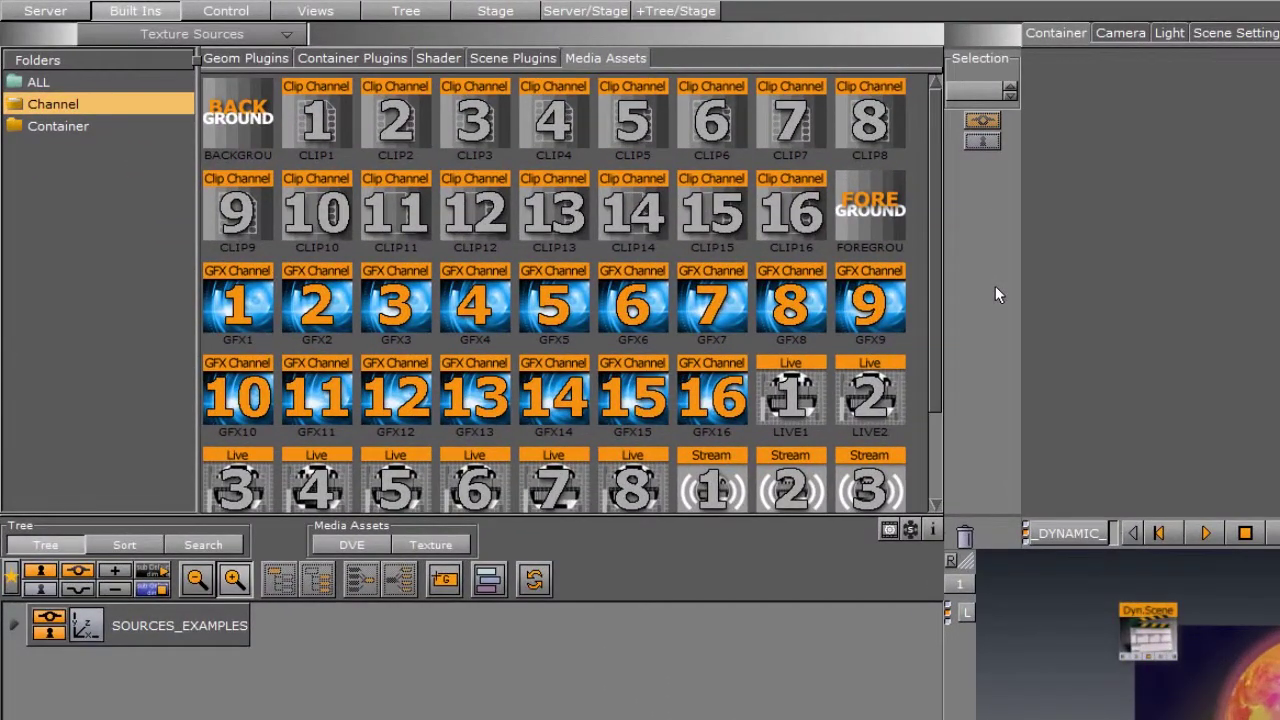
left_click(514, 57)
left_click(248, 60)
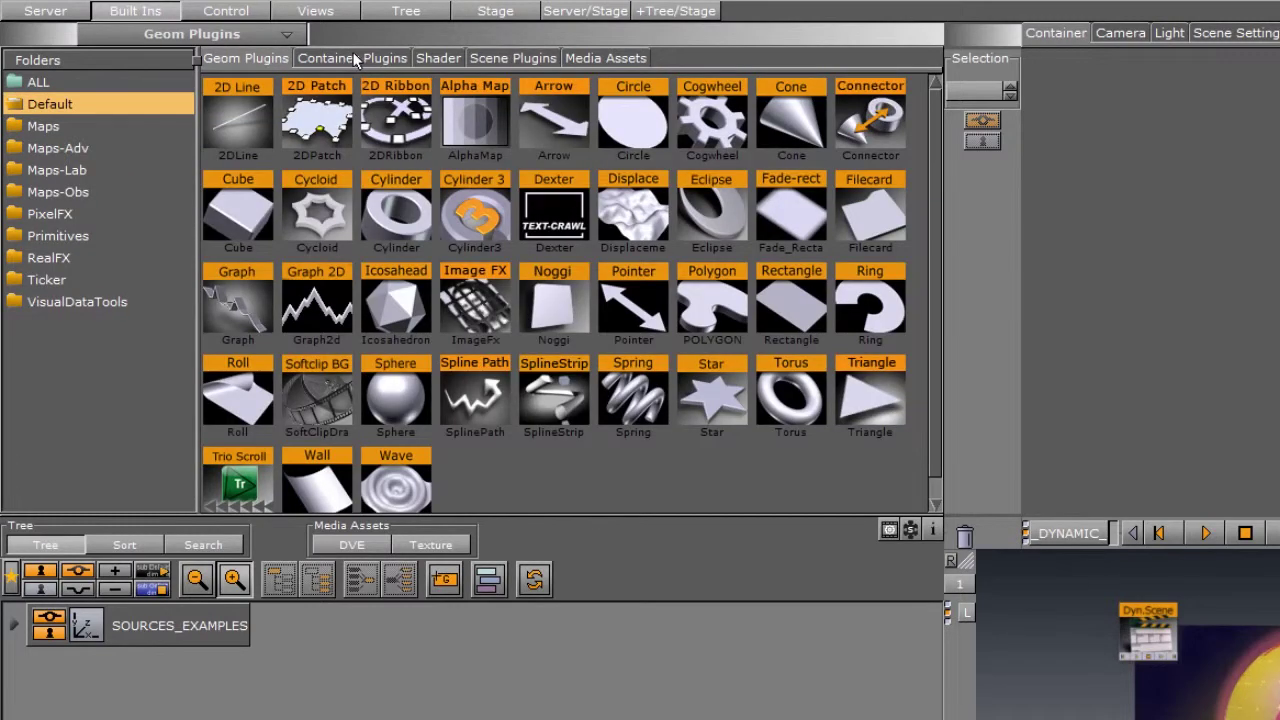
left_click(355, 60)
left_click(438, 58)
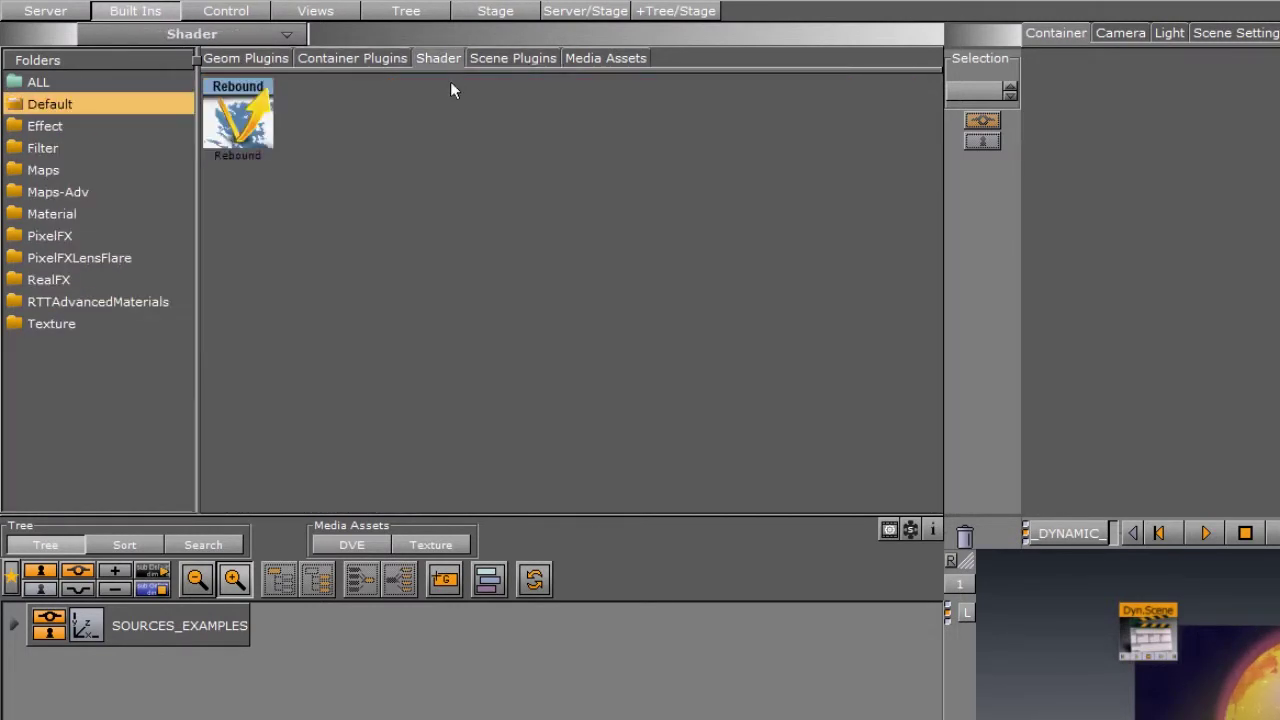
left_click(529, 60)
left_click(600, 60)
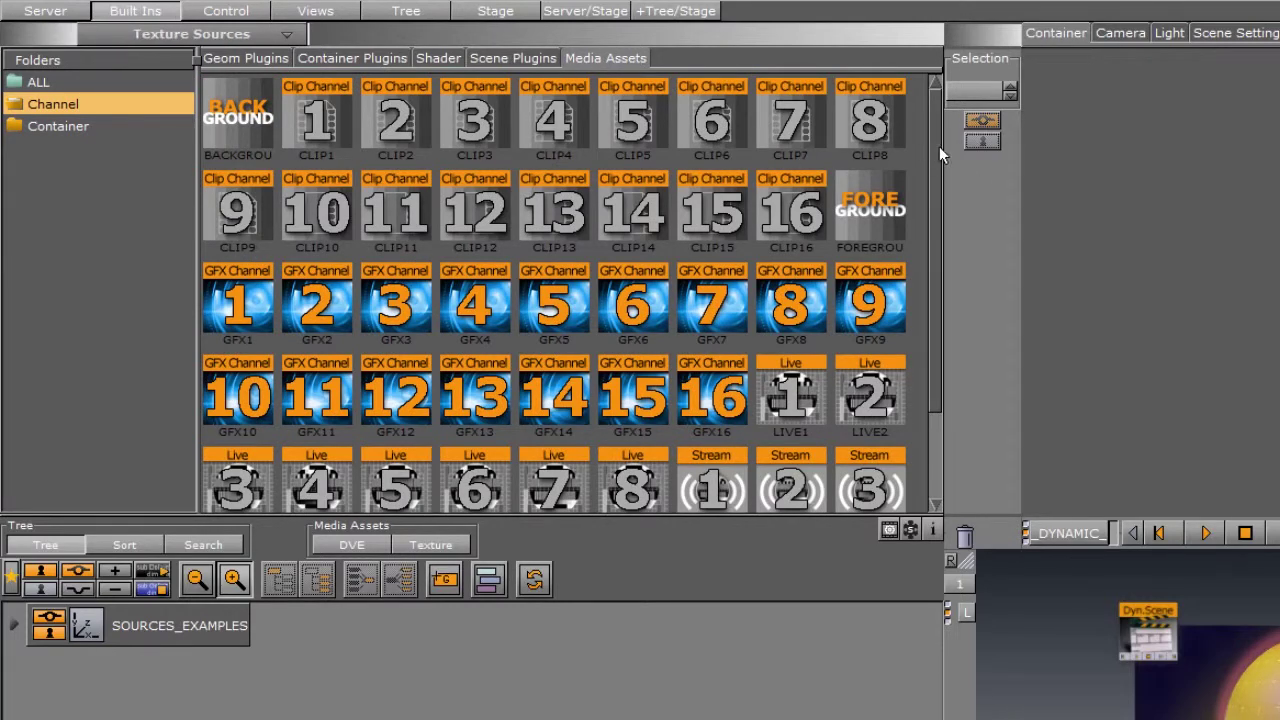
Examine the Channel and Container media assets, including the GFX1 to GFX16 channels and the DYNAMIC_SCENE asset.
left_click_drag(939, 153, 905, 225)
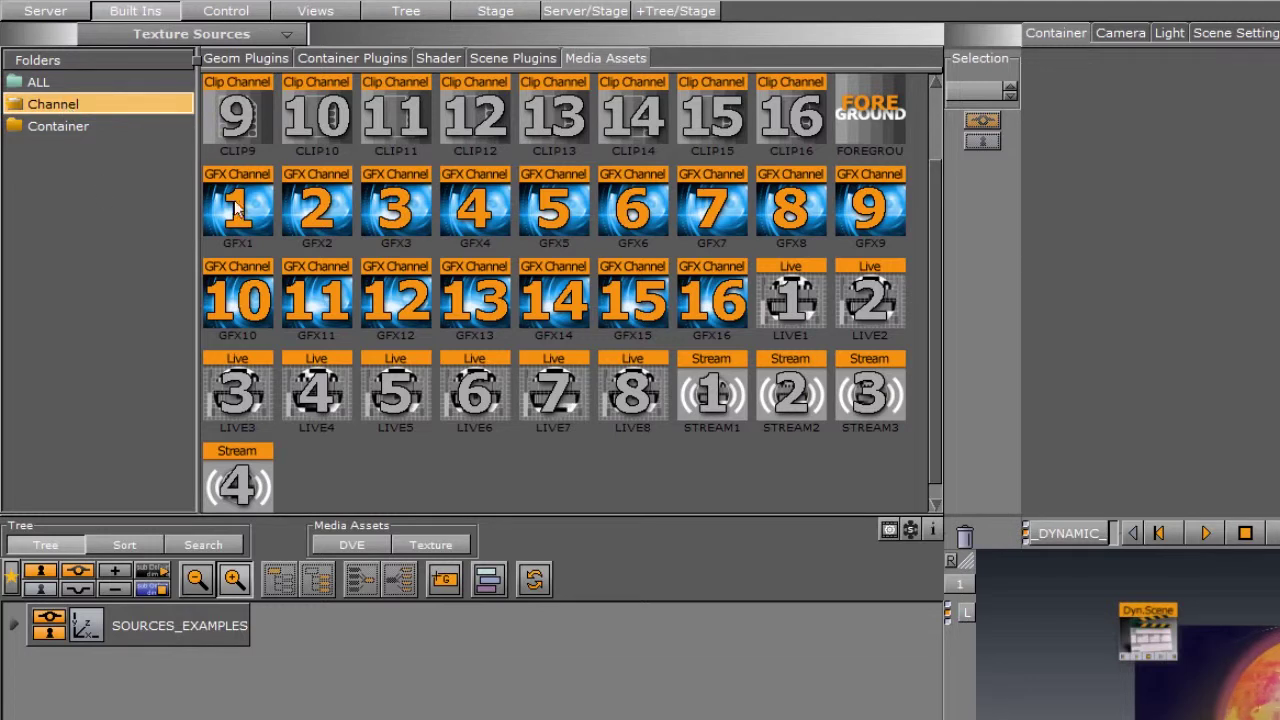
left_click_drag(221, 199, 655, 240)
left_click_drag(239, 200, 270, 214)
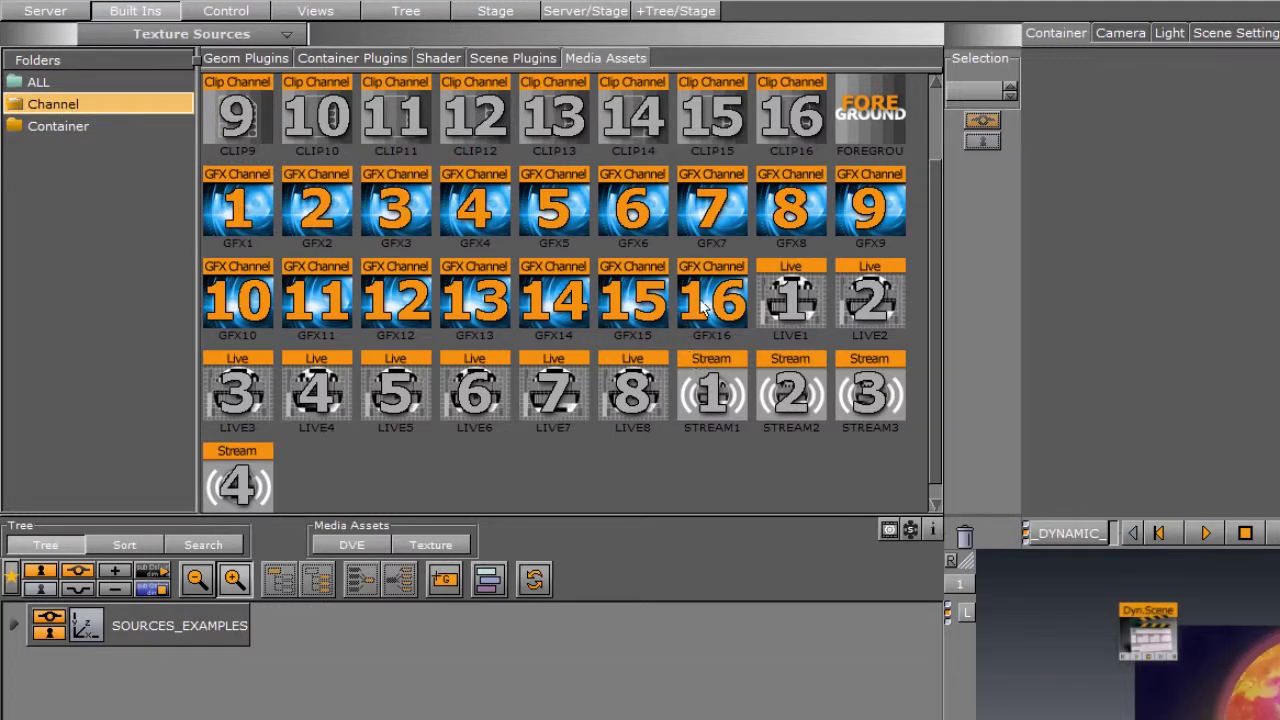
left_click(82, 124)
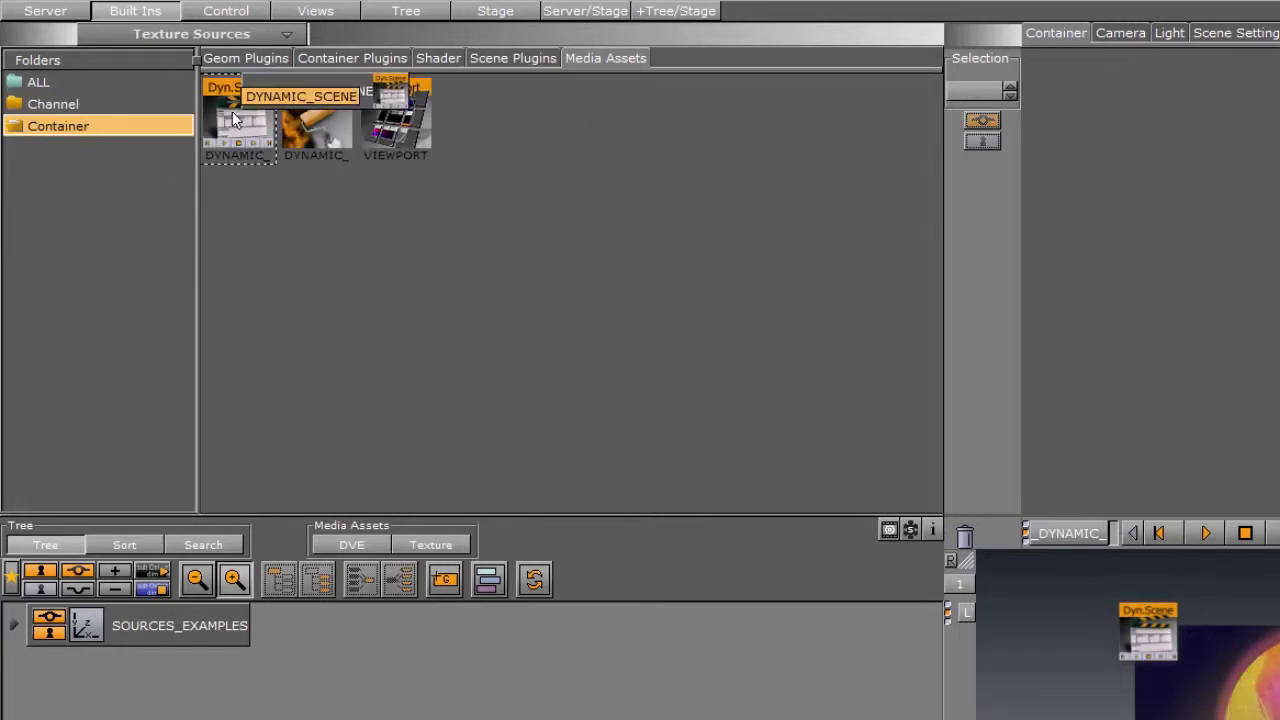
key("Up")
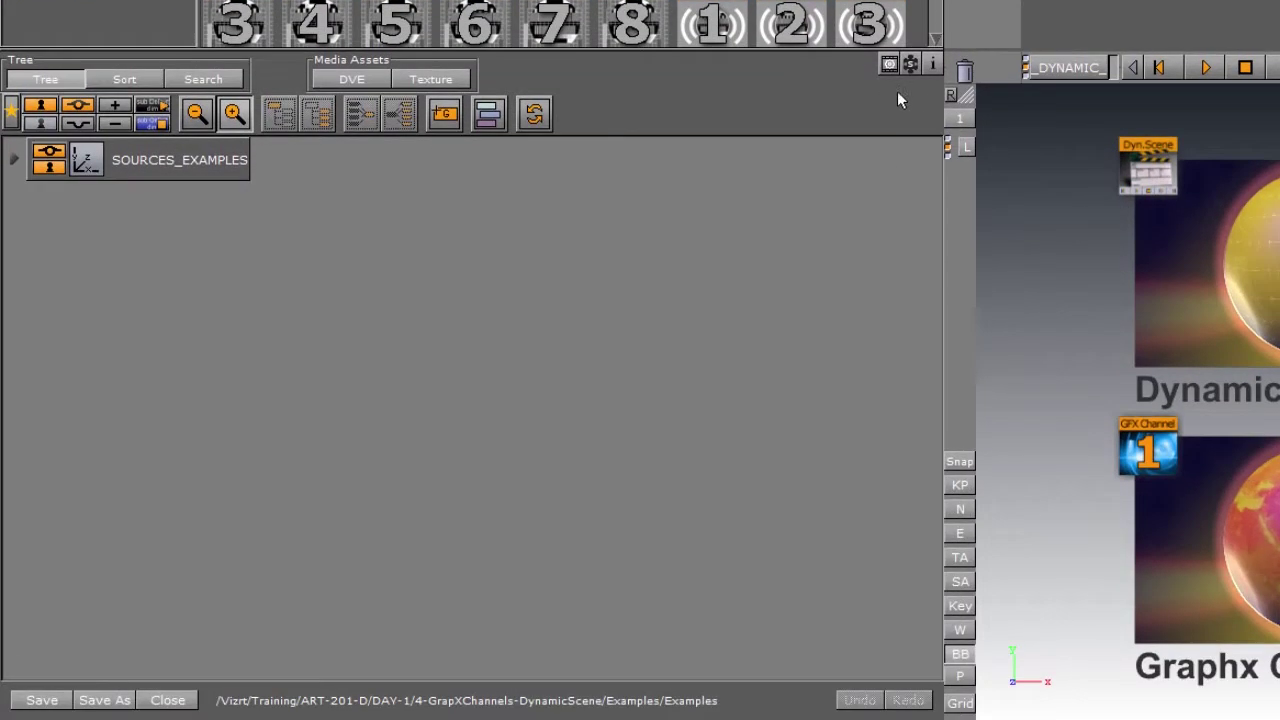
left_click(964, 148)
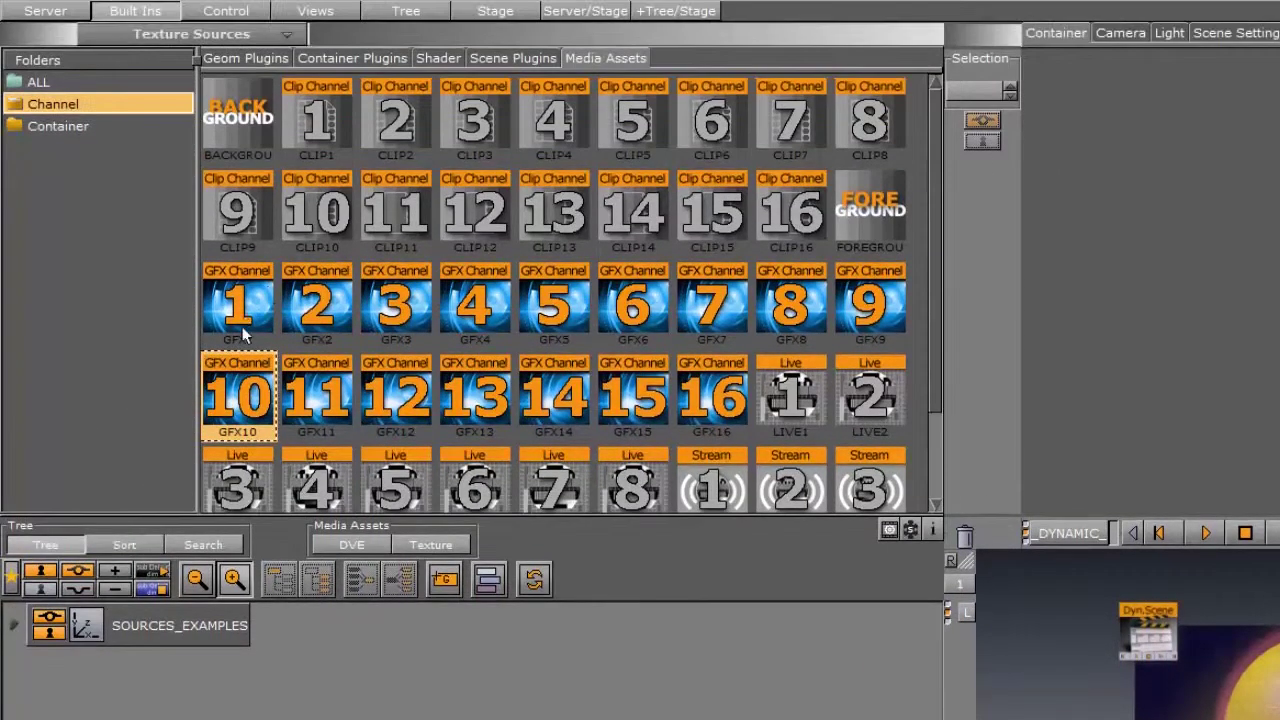
left_click(243, 302)
left_click(721, 396)
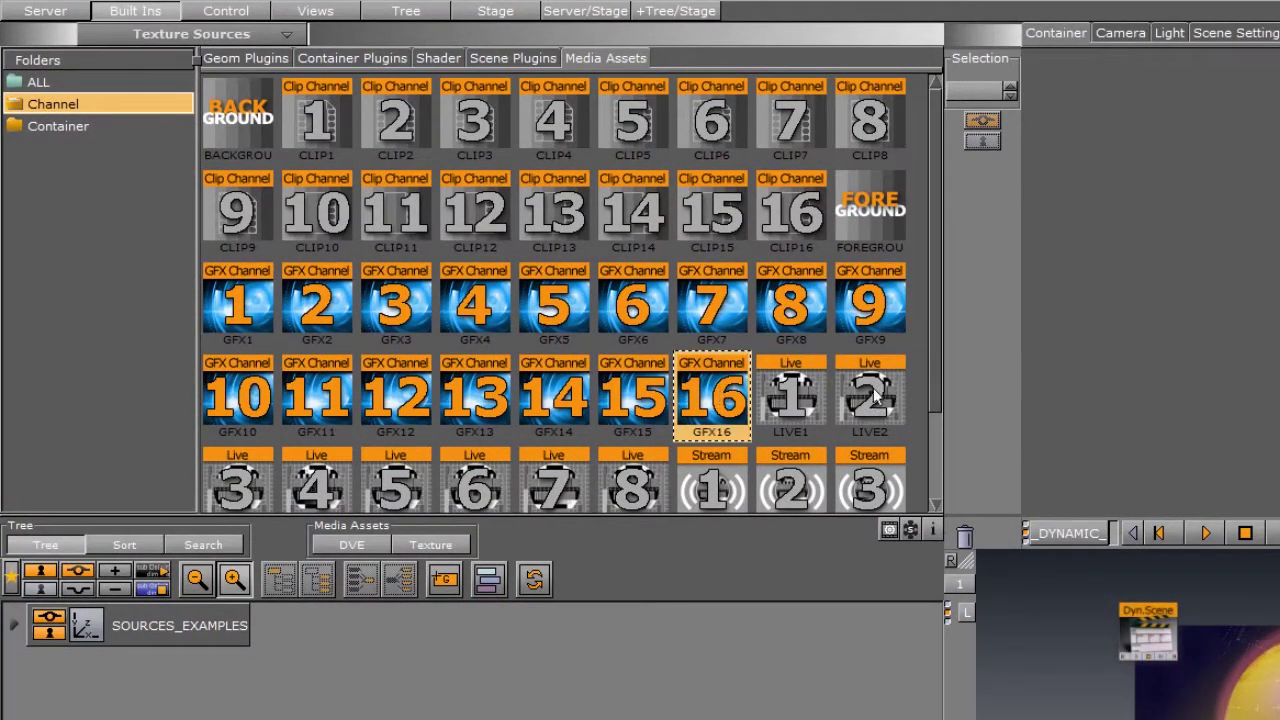
left_click(240, 318)
left_click(333, 305)
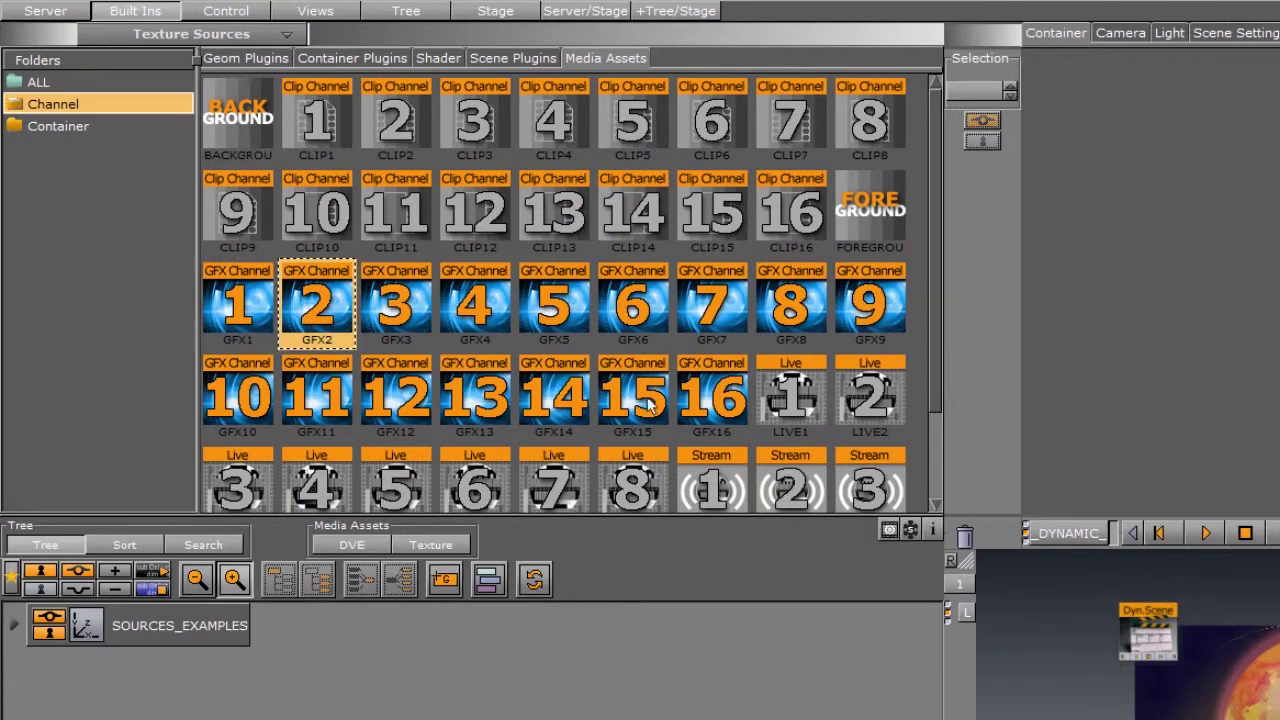
left_click(705, 400)
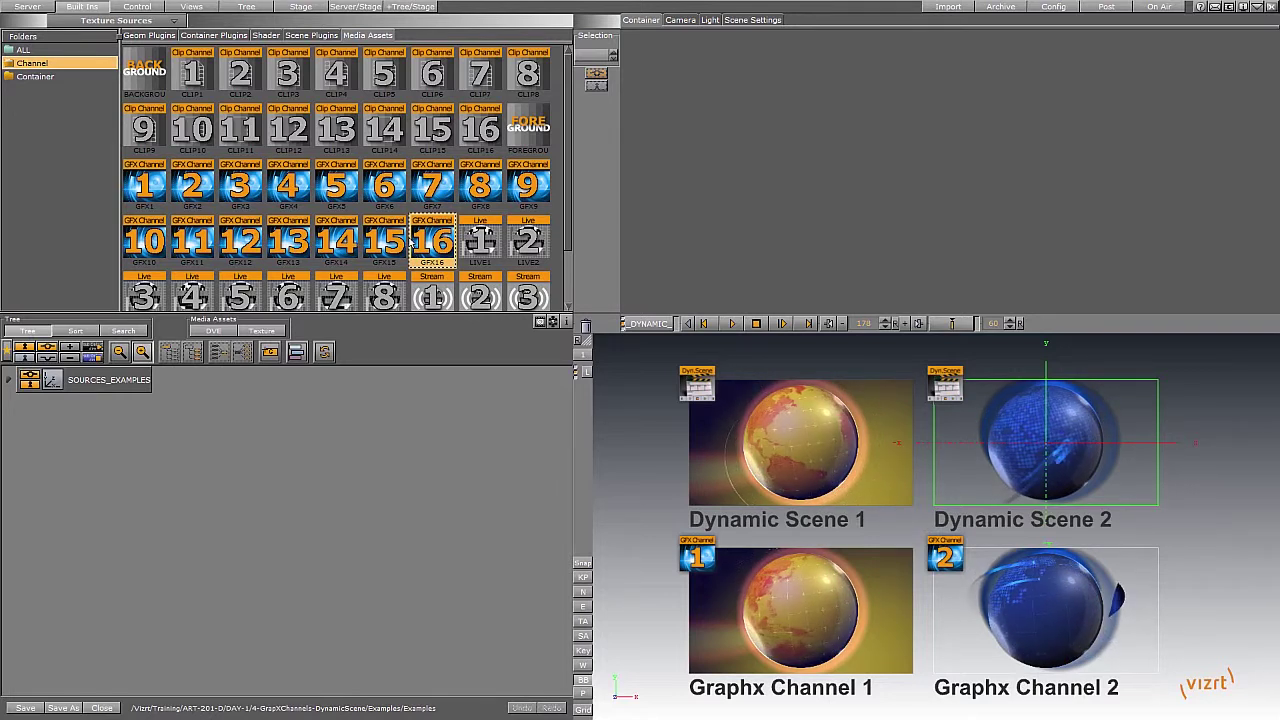
Select the Dynamic Scene 1 rectangle and assign the Vizrt7 scene from the Sources folder to its dynamic scene texture.
left_click(805, 440)
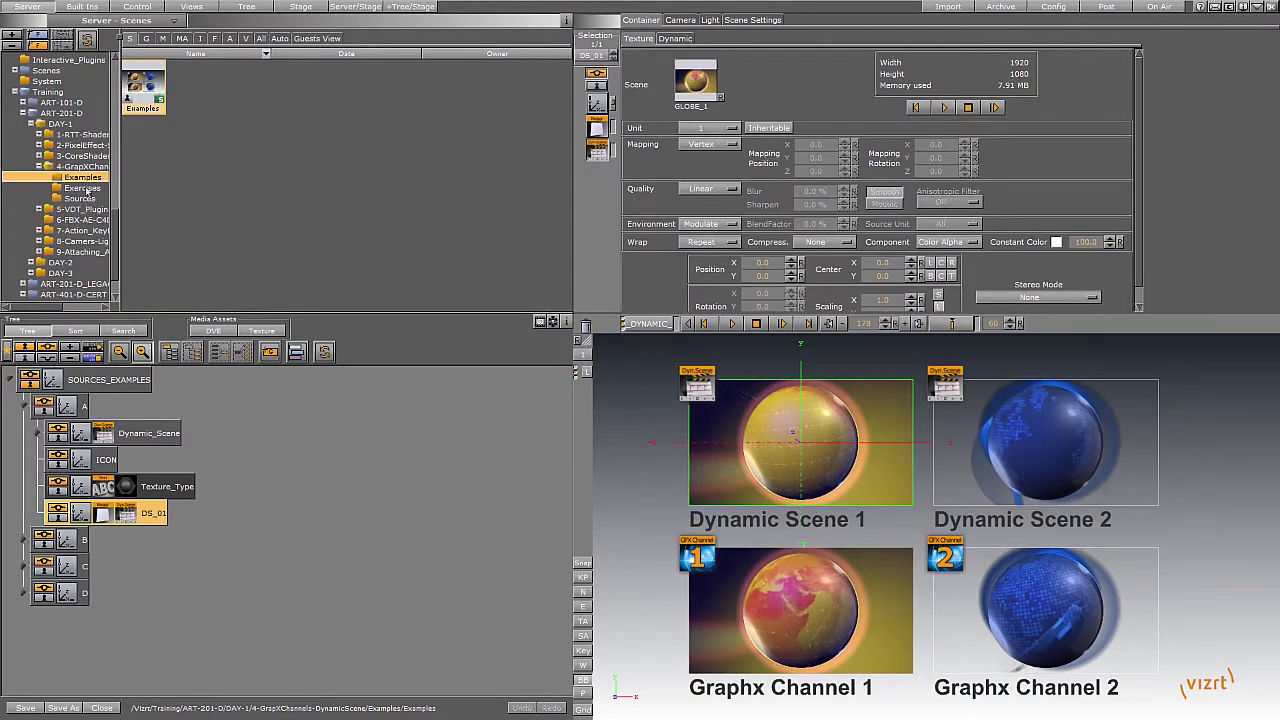
left_click(80, 197)
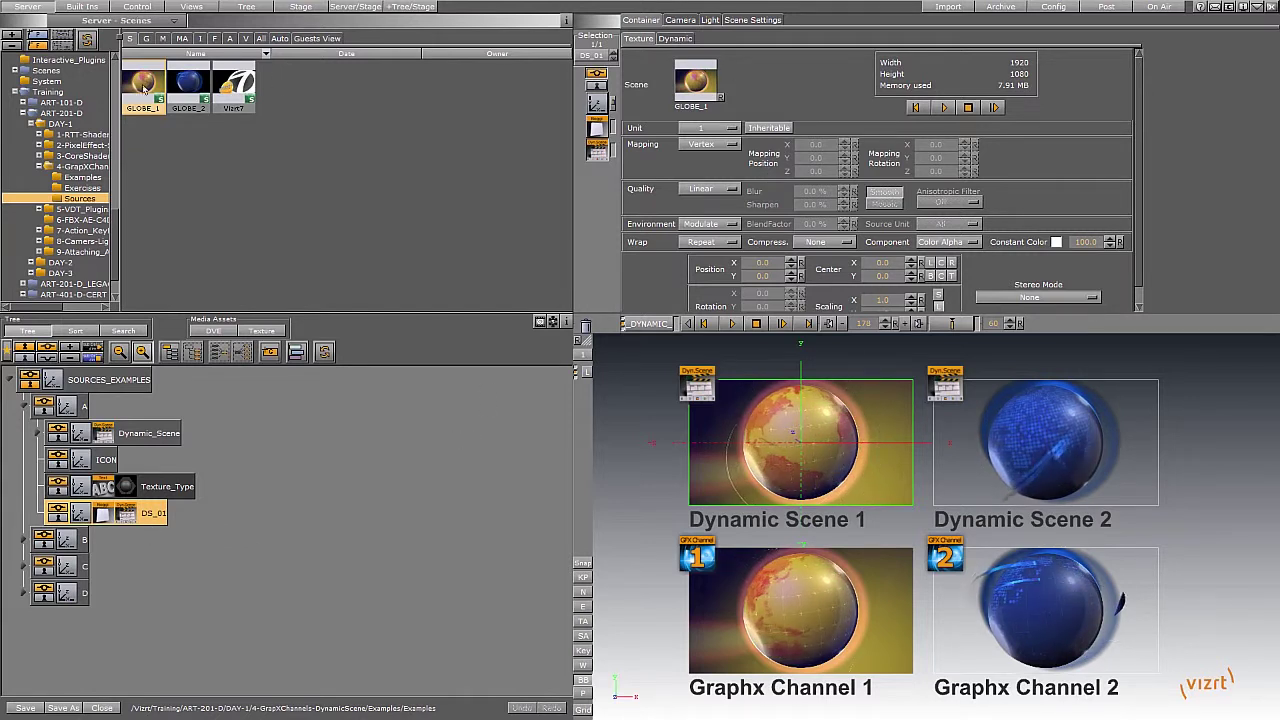
left_click_drag(143, 82, 706, 88)
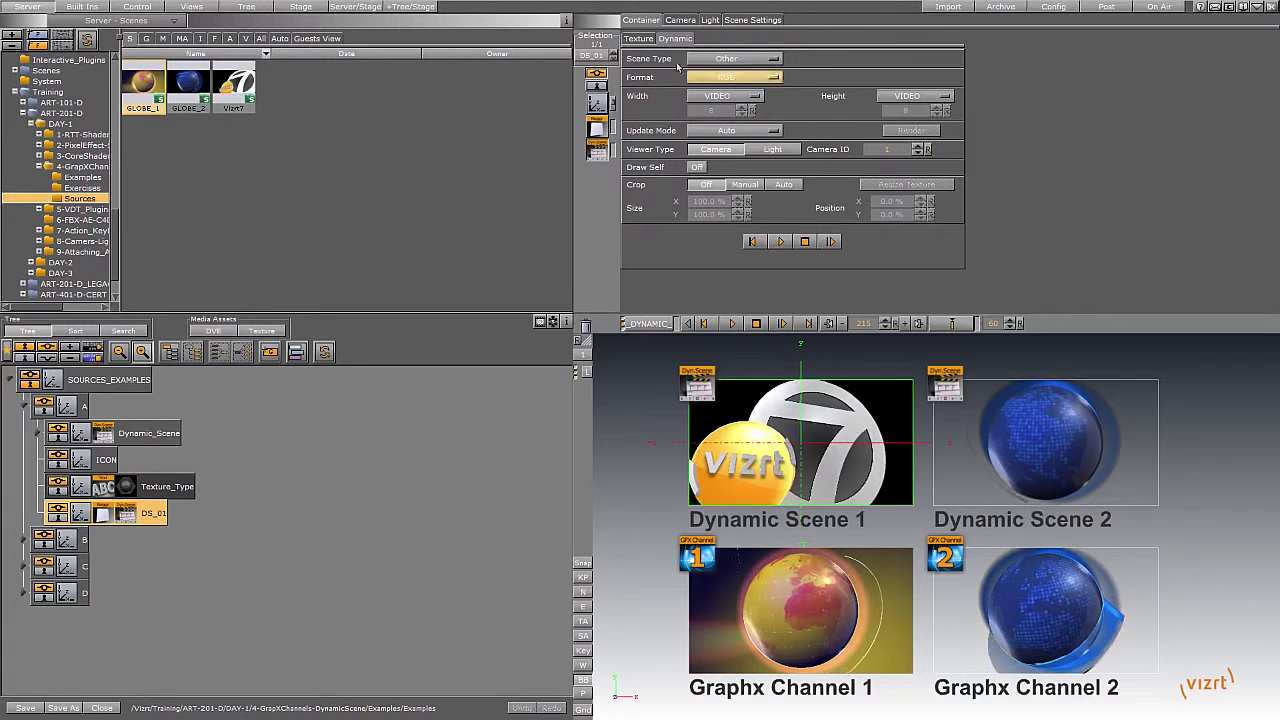
Set the format of the DS_01 dynamic scene texture to RGB Alpha.
left_click(640, 39)
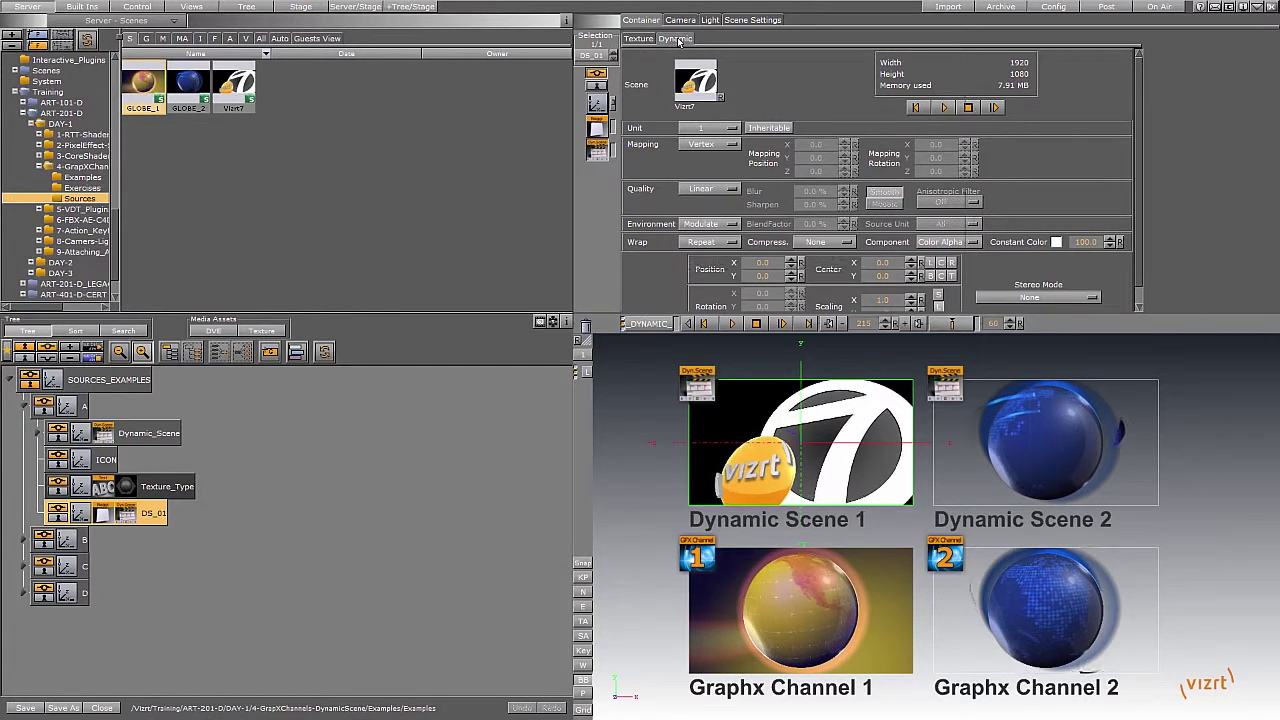
left_click(677, 39)
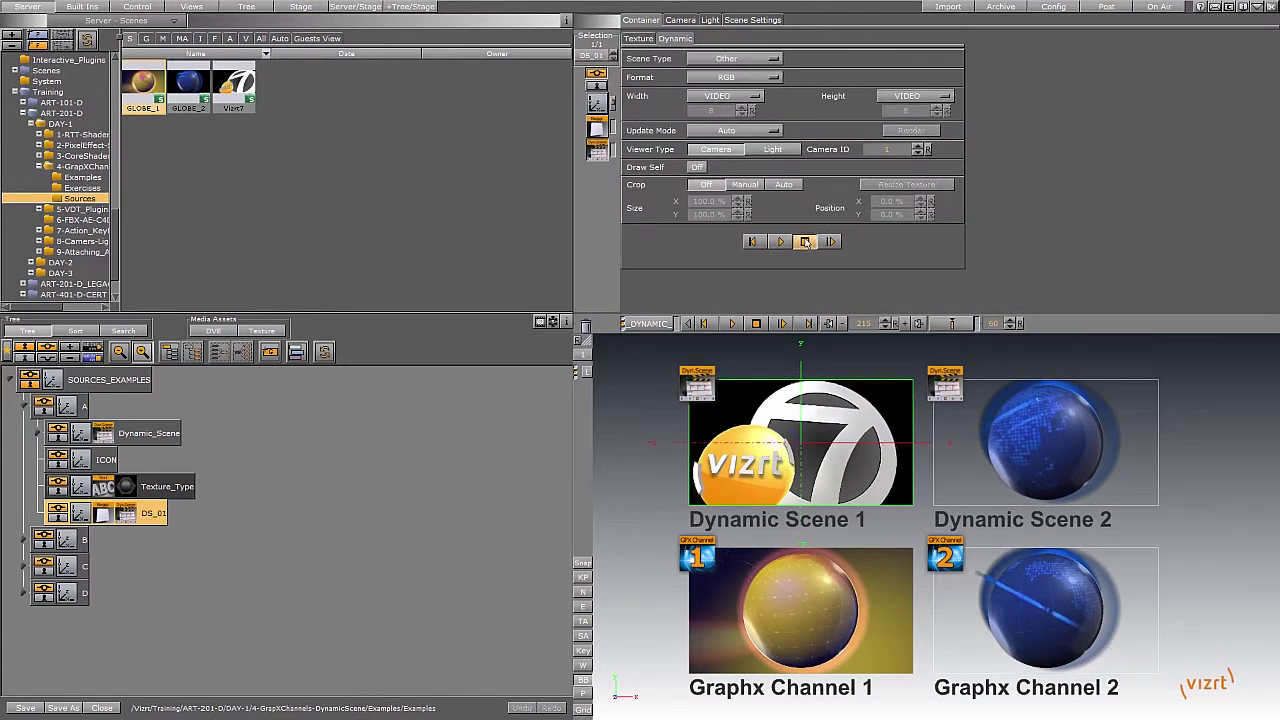
left_click(801, 245)
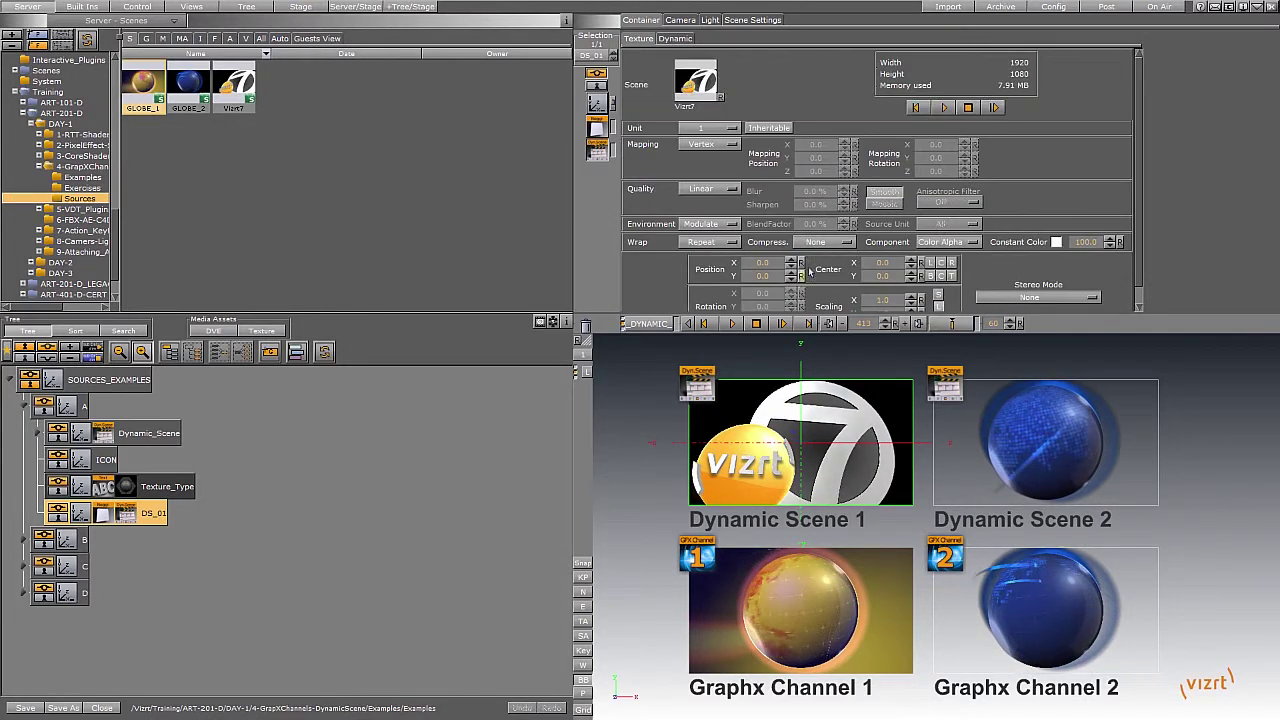
left_click(677, 39)
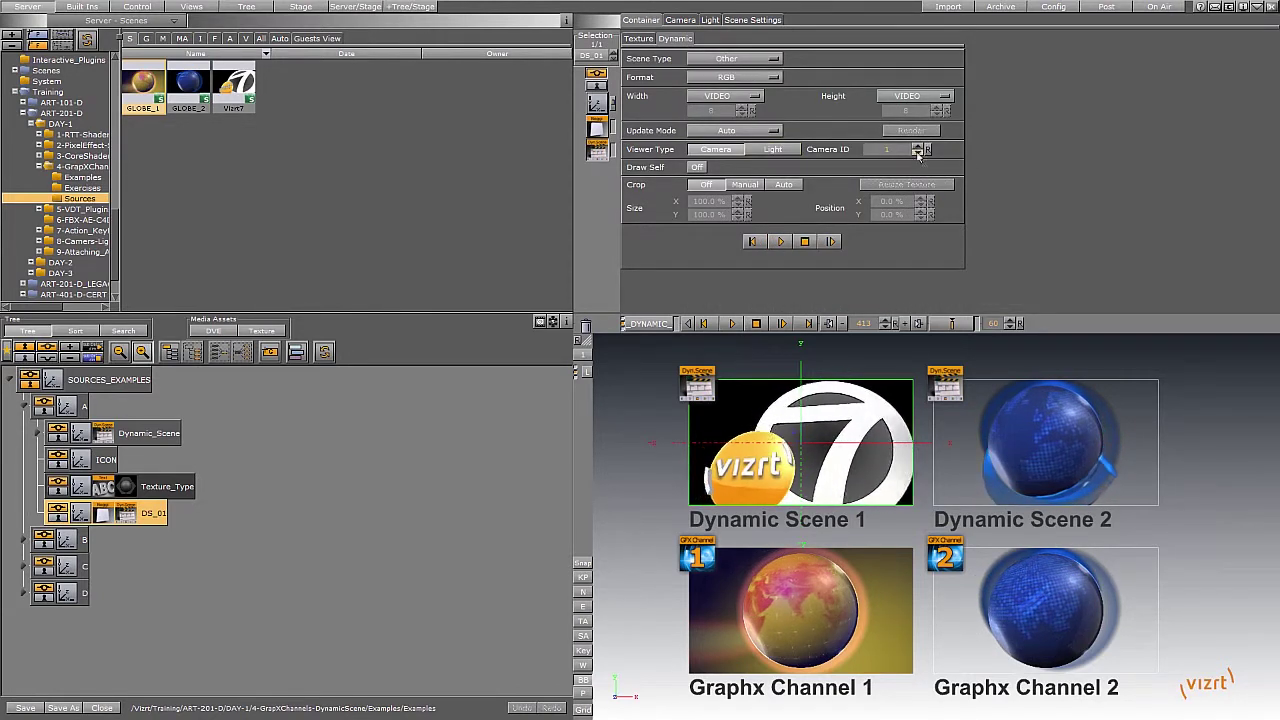
left_click(740, 78)
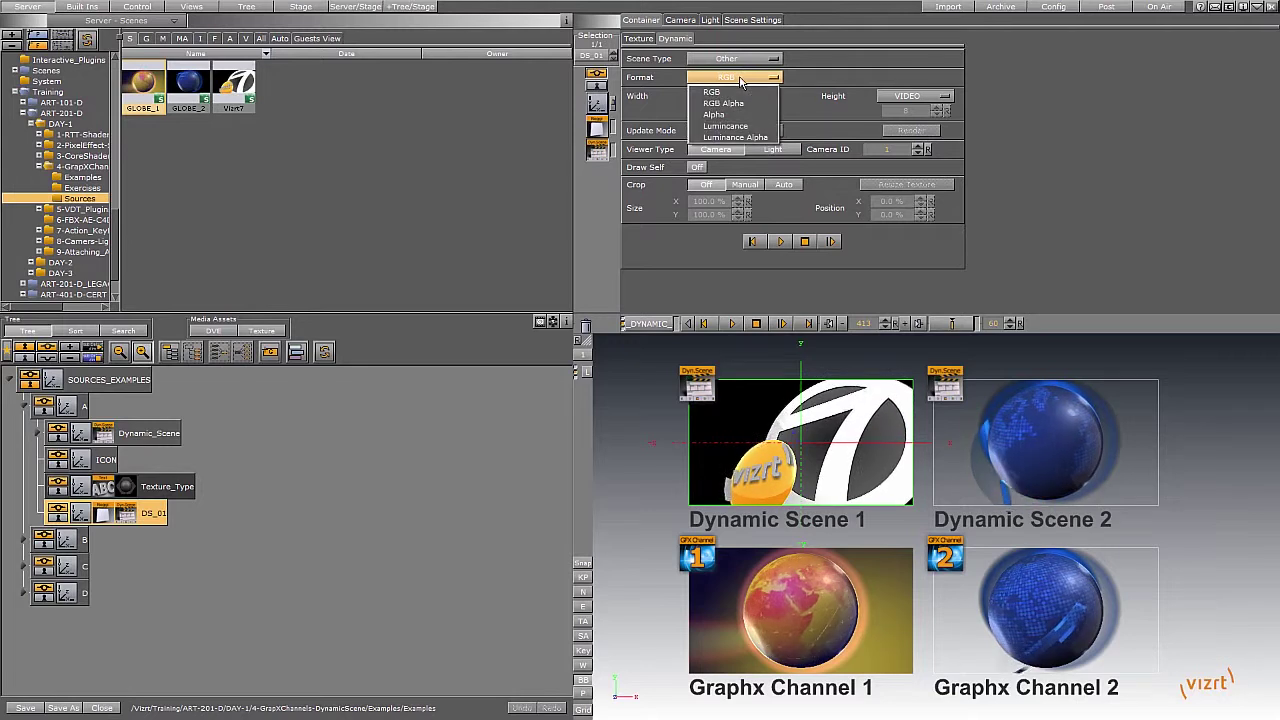
left_click(728, 104)
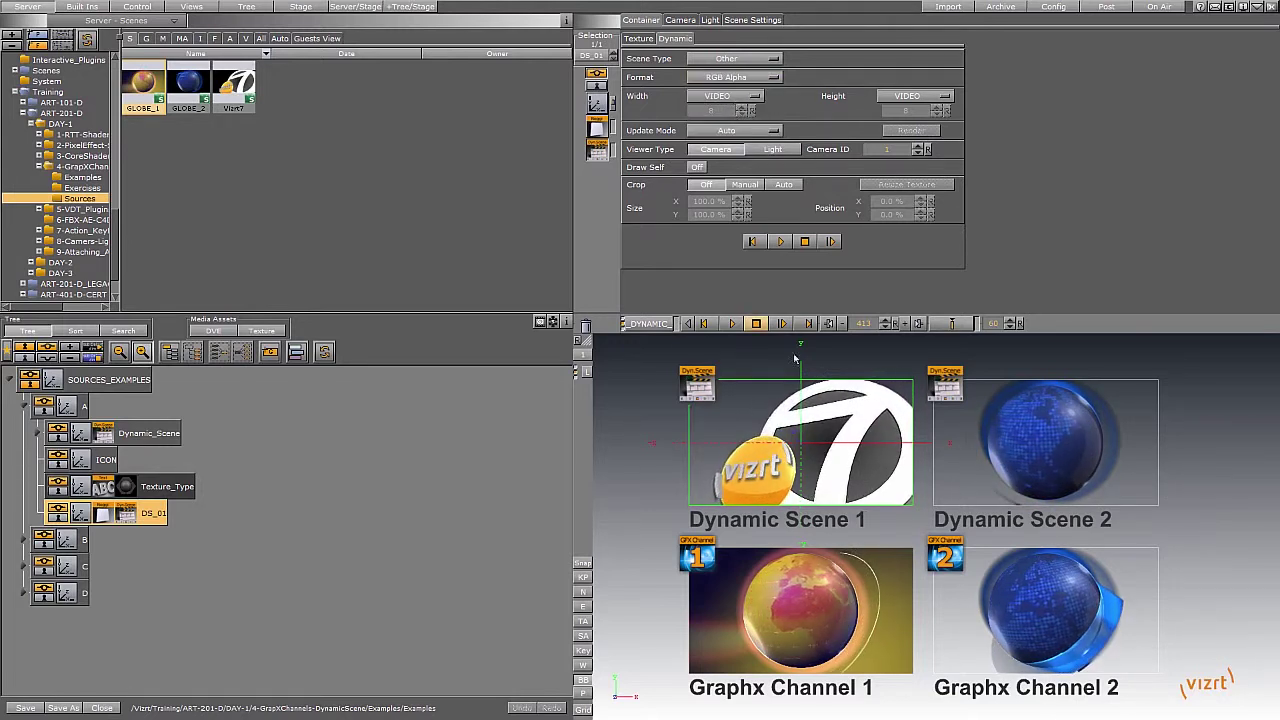
Check the width and height options available for the DS_01 dynamic texture.
left_click(747, 96)
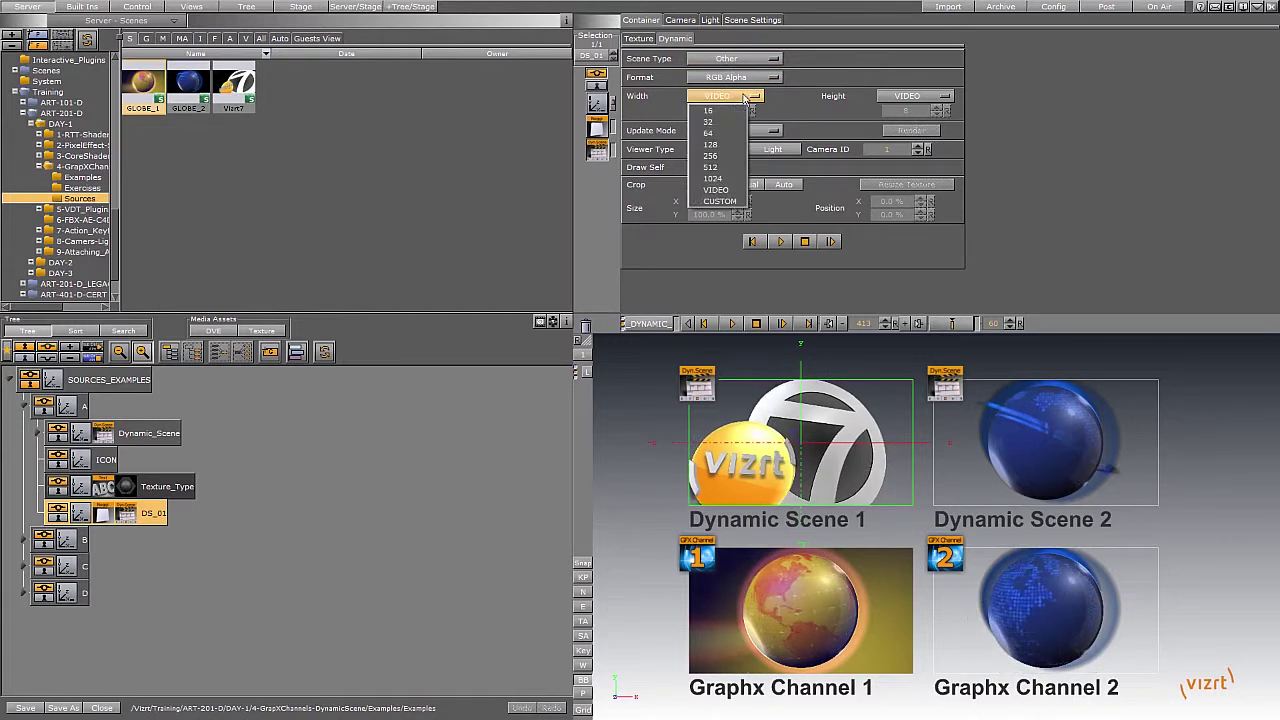
left_click(894, 97)
left_click(723, 98)
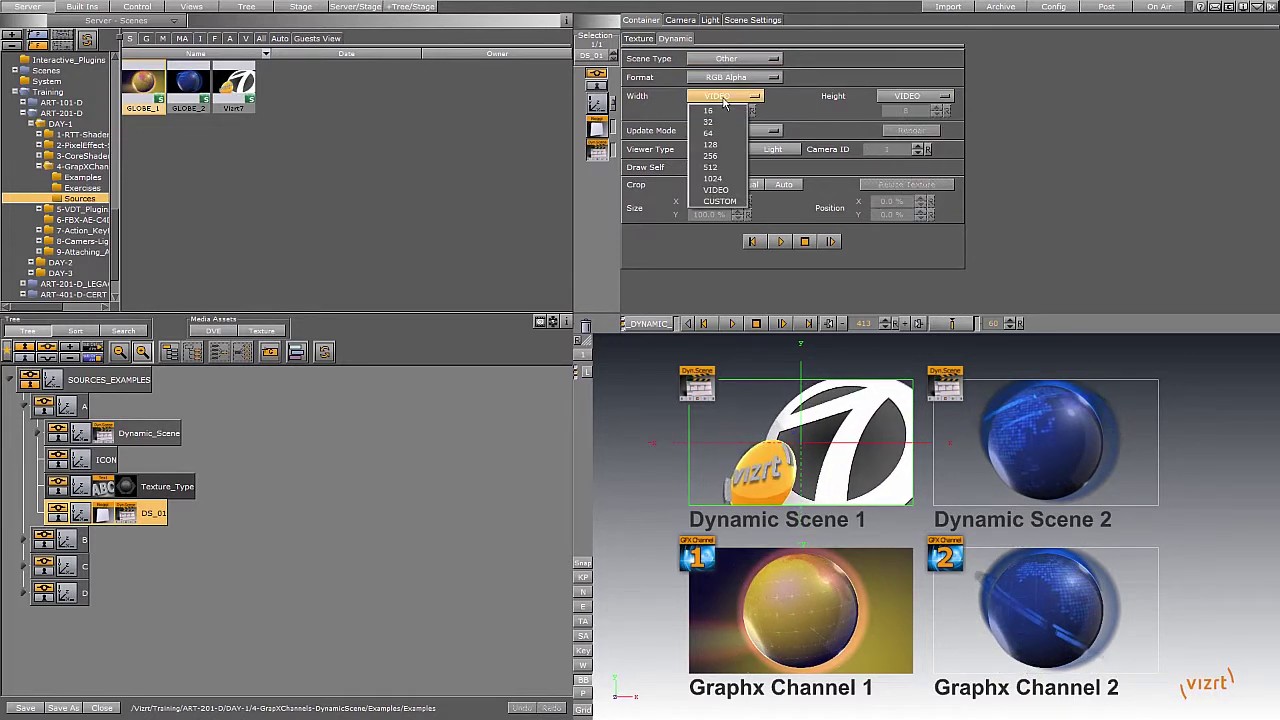
left_click(917, 96)
left_click(745, 98)
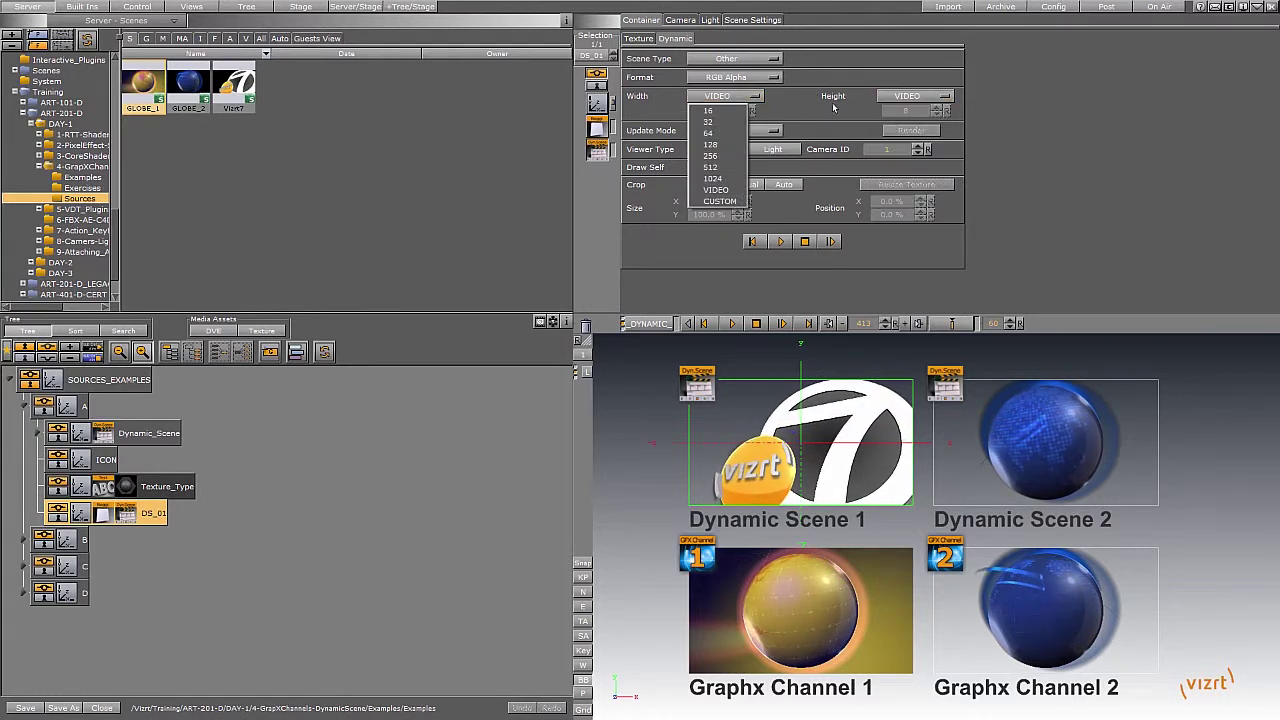
left_click(832, 102)
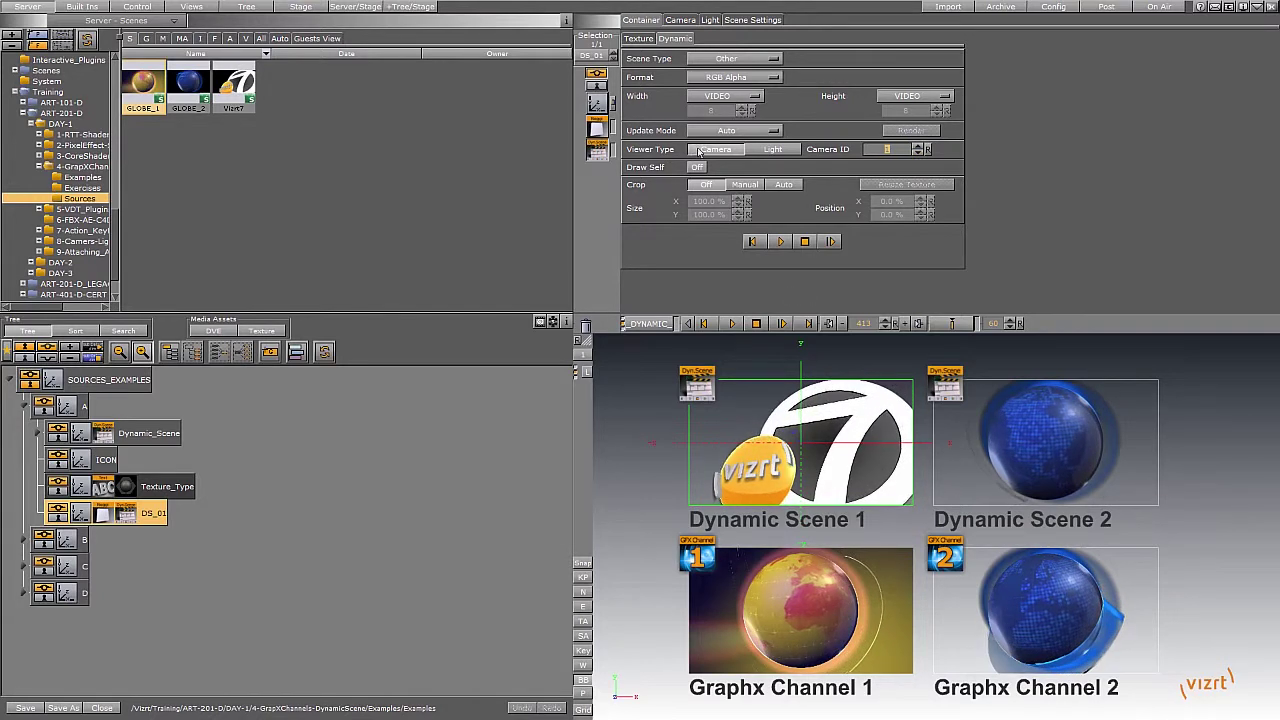
Reset DS_01's source to the current scene and set its scene type to Main Layer.
left_click(639, 39)
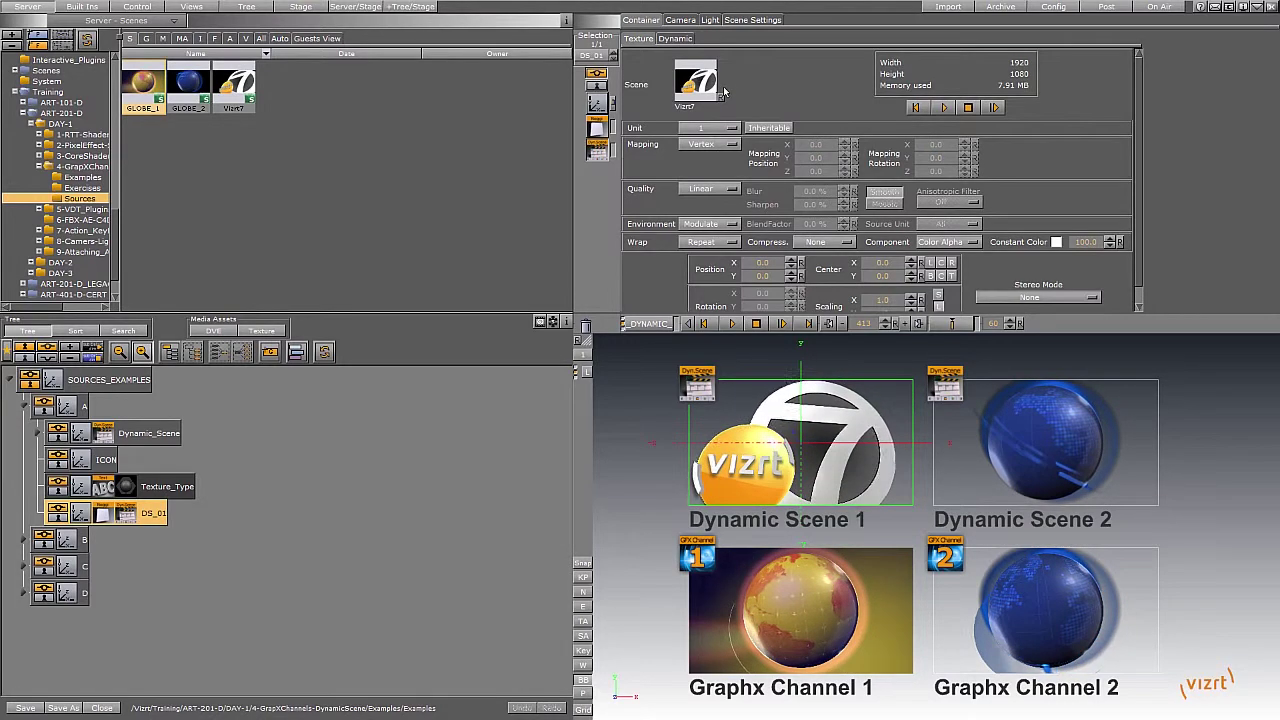
left_click(720, 98)
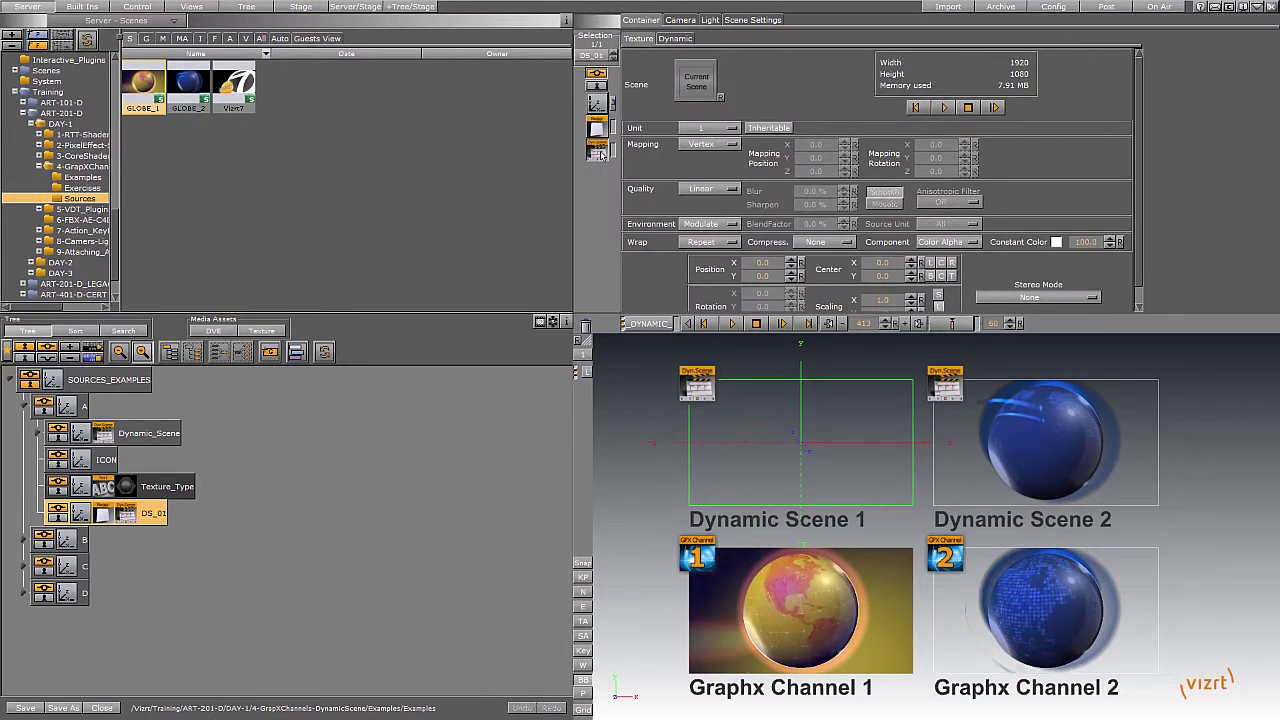
left_click(675, 39)
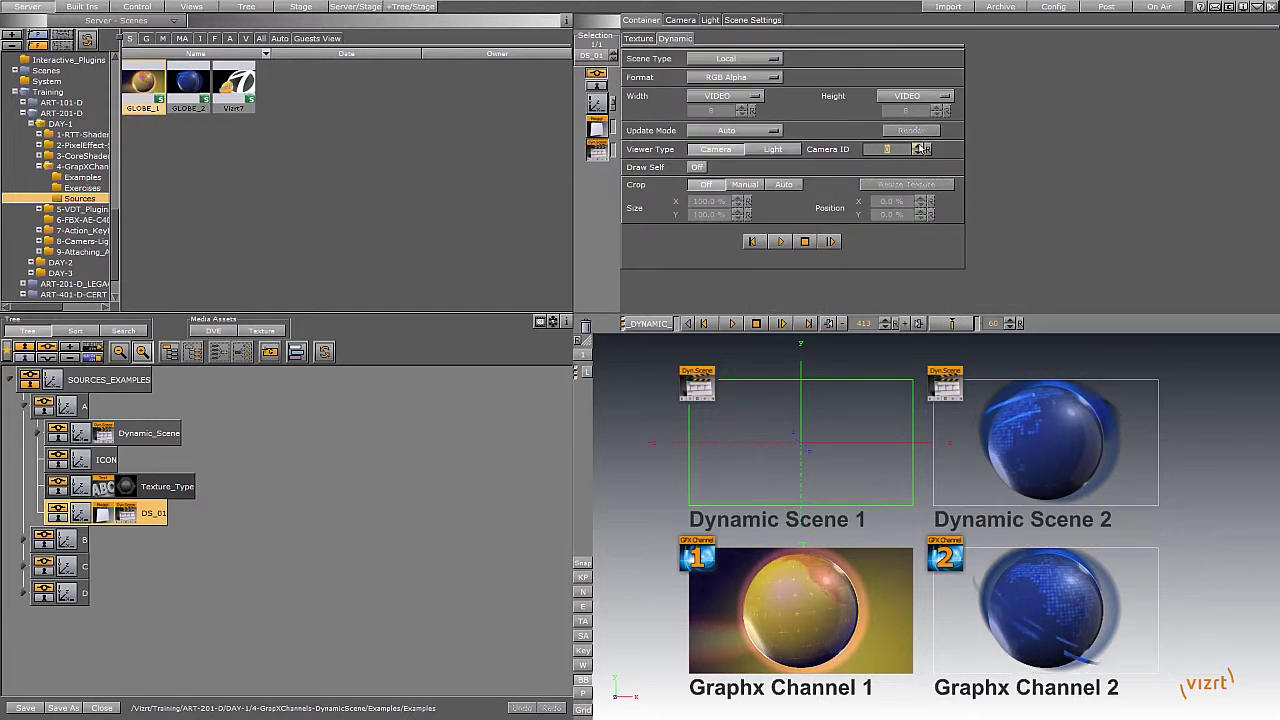
left_click(741, 60)
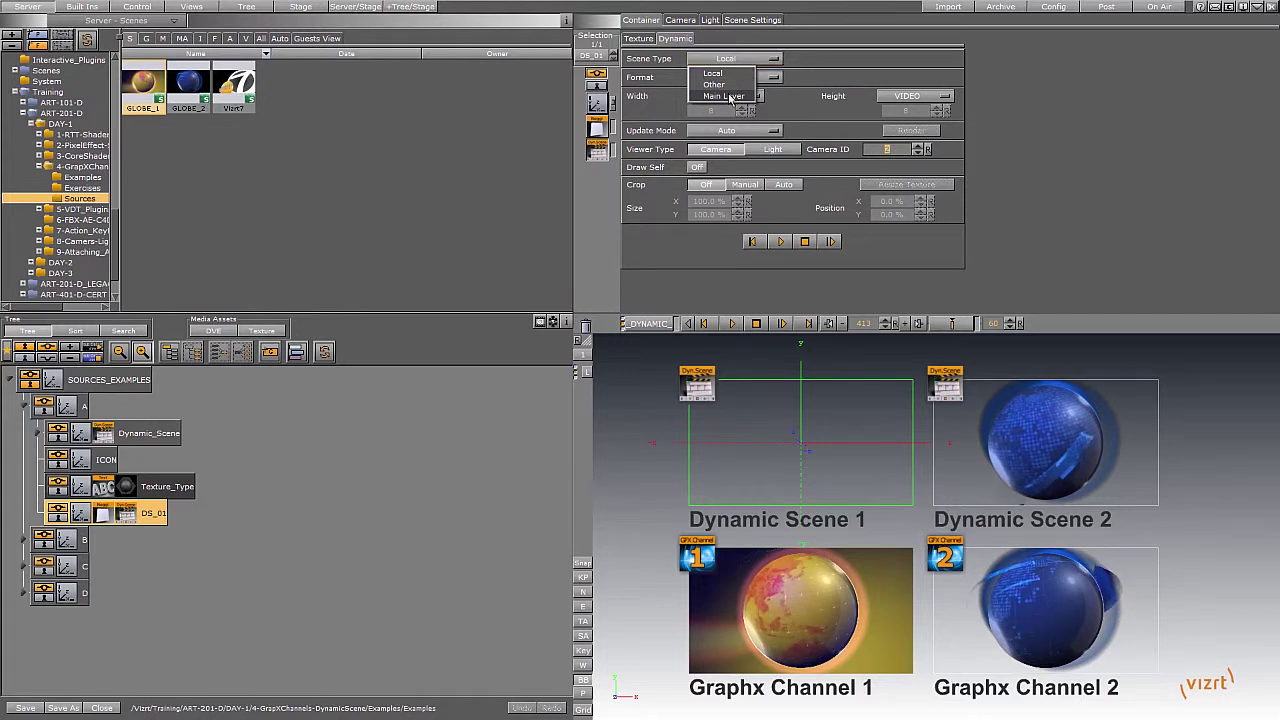
left_click(723, 96)
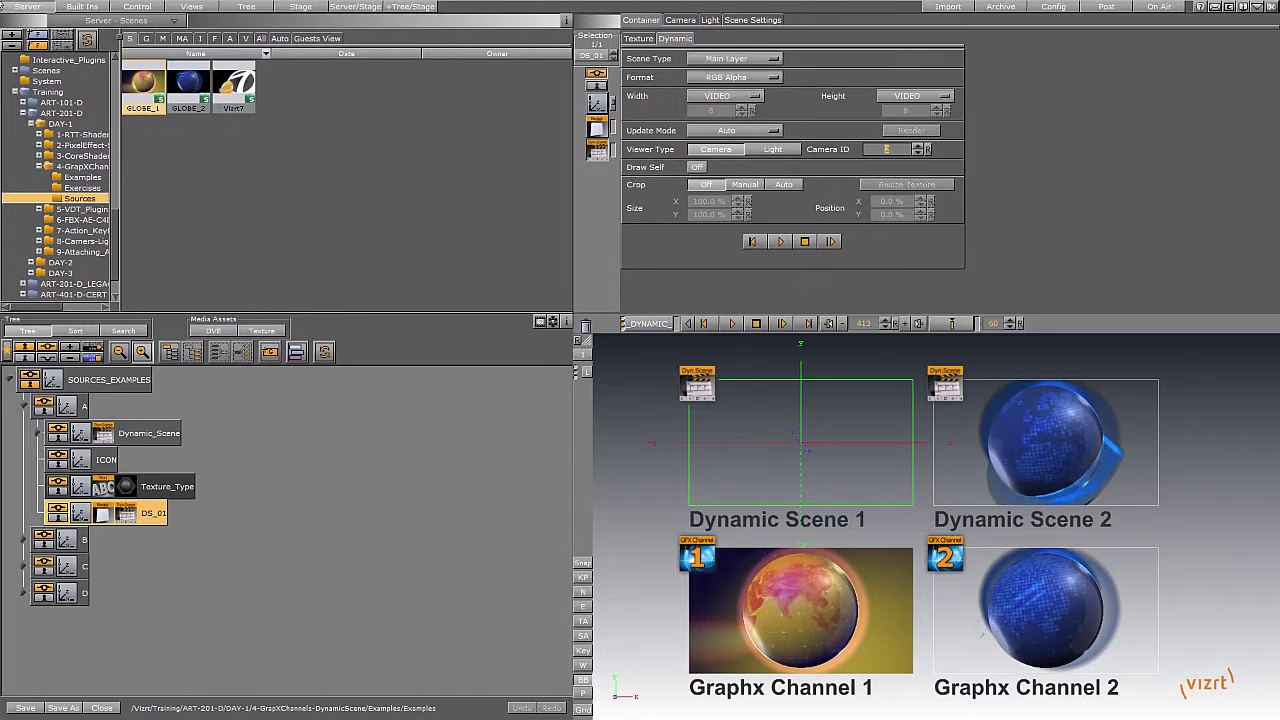
Add the DYNAMIC_SCENE container media asset to group A, directly above DS_01.
left_click(74, 7)
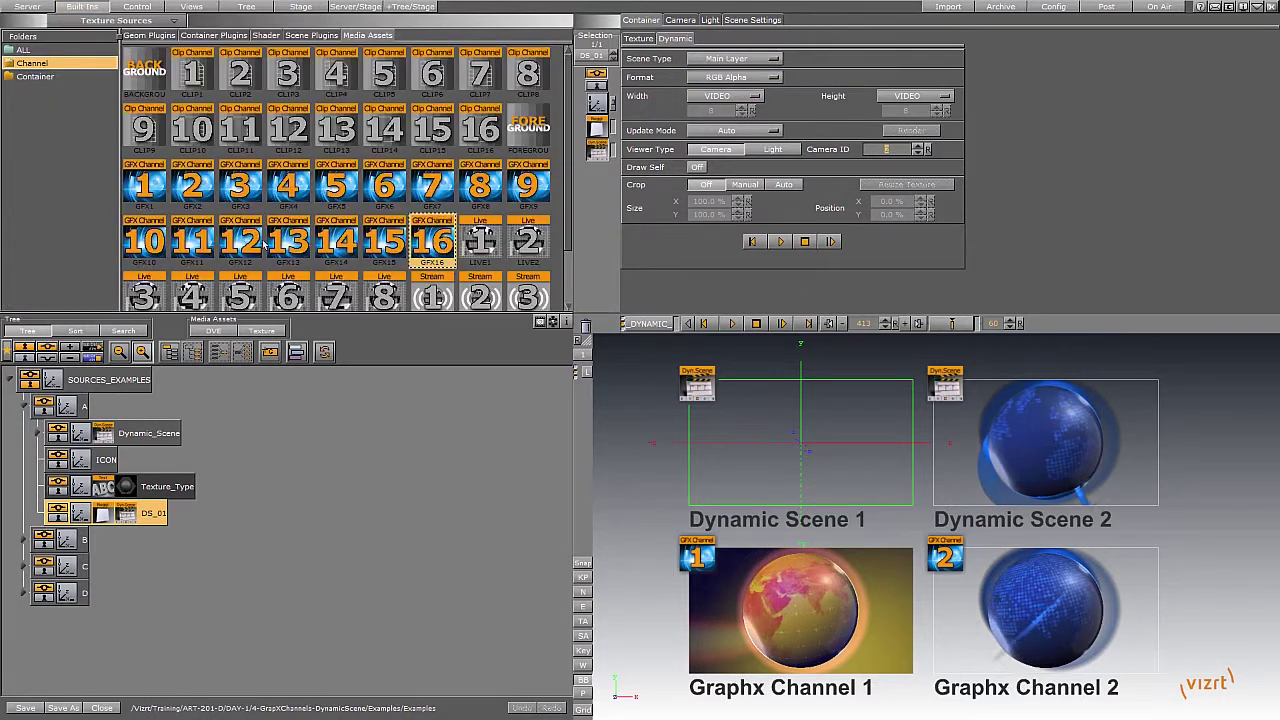
left_click(35, 77)
left_click_drag(145, 75, 37, 497)
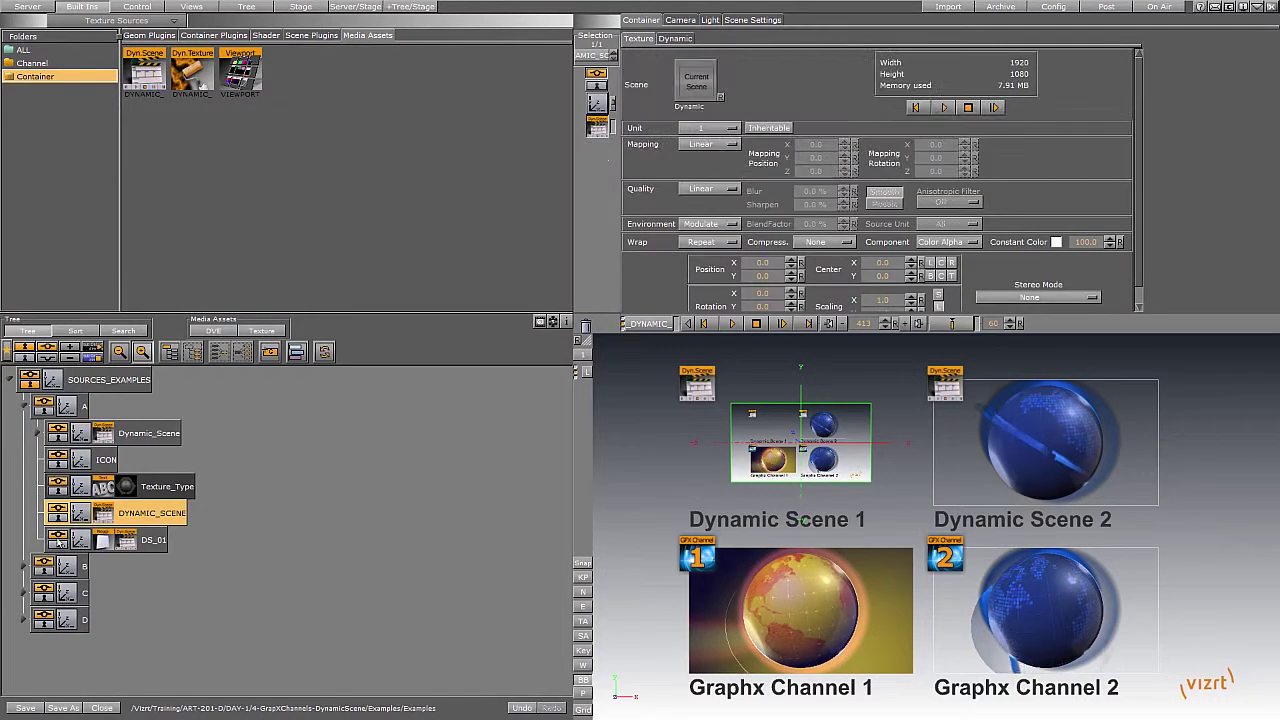
Copy DS_01's rectangle geometry onto the new DYNAMIC_SCENE container and hide DS_01.
left_click_drag(101, 543, 146, 514)
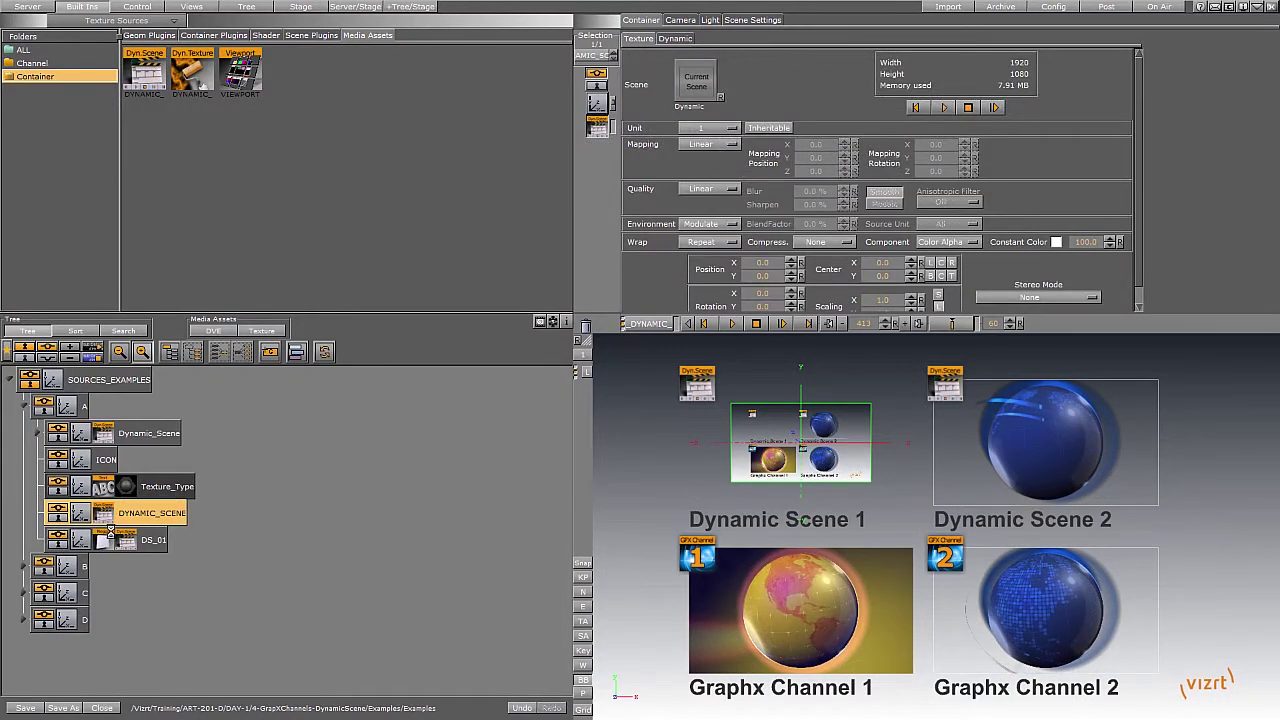
left_click(56, 540)
left_click(128, 540)
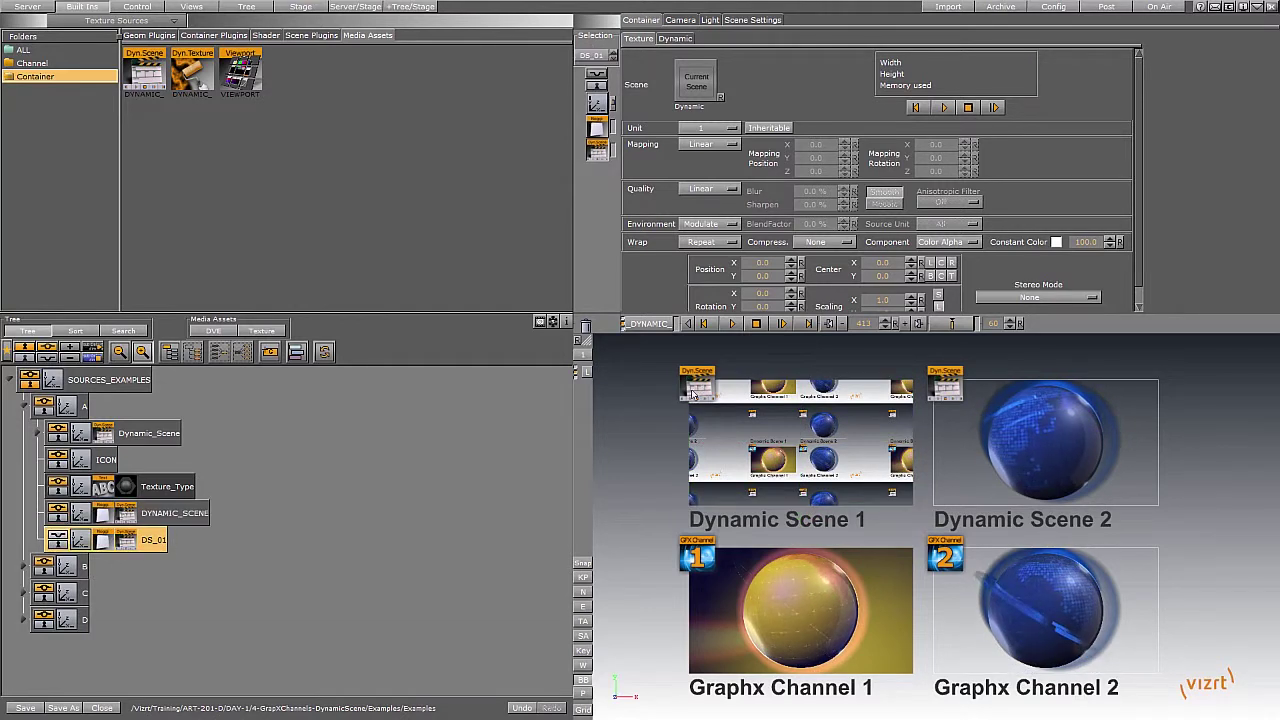
left_click(128, 514)
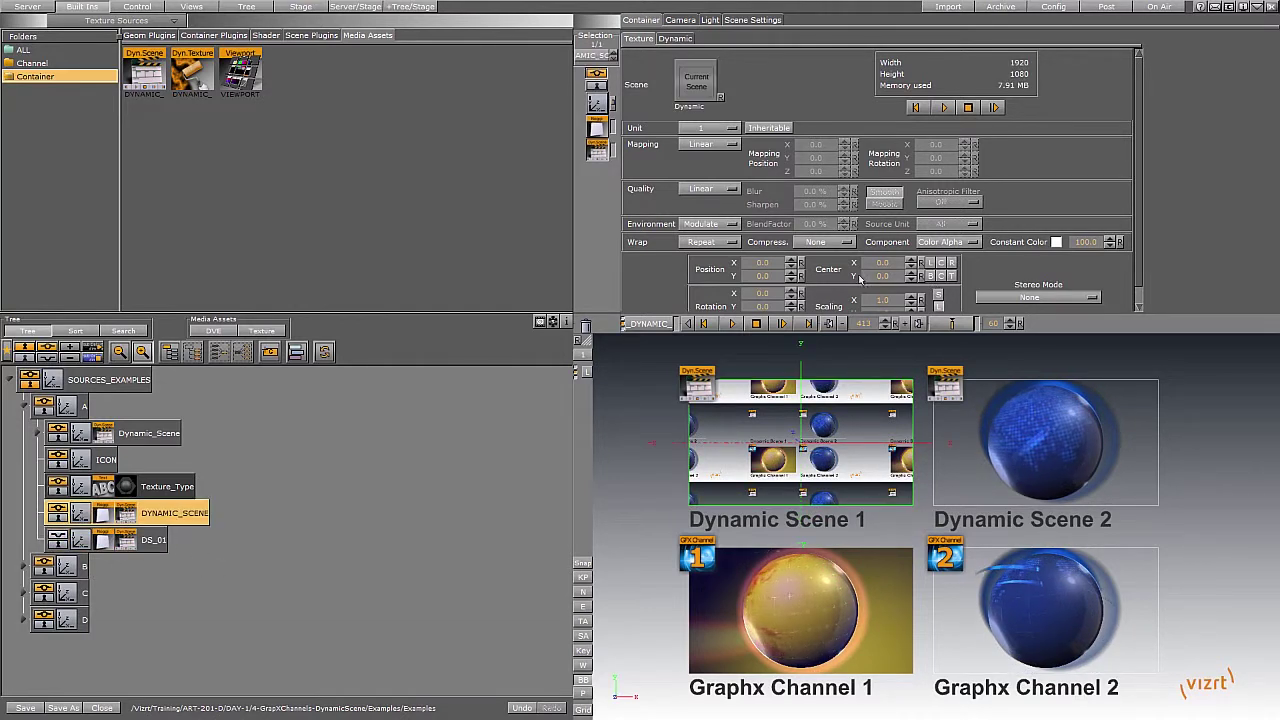
Delete the DYNAMIC_SCENE container from group A and review DS_01's dynamic texture settings.
left_click(673, 39)
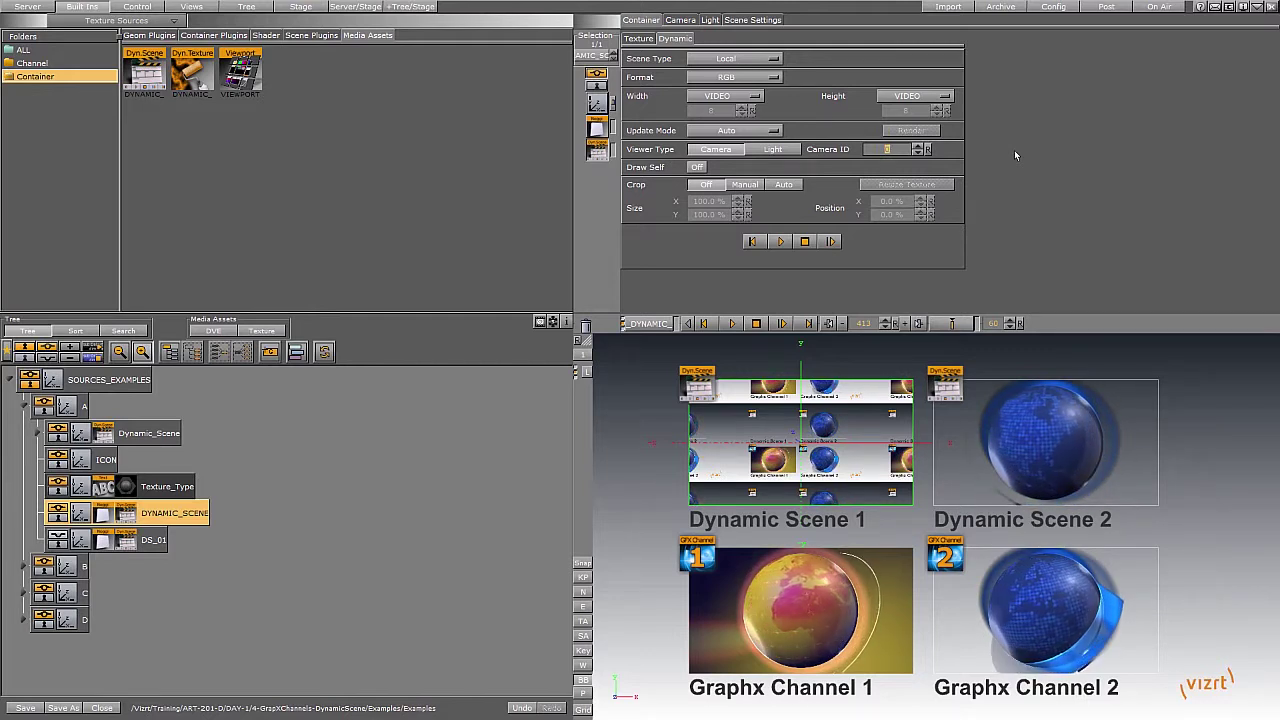
left_click_drag(178, 516, 586, 325)
left_click(160, 515)
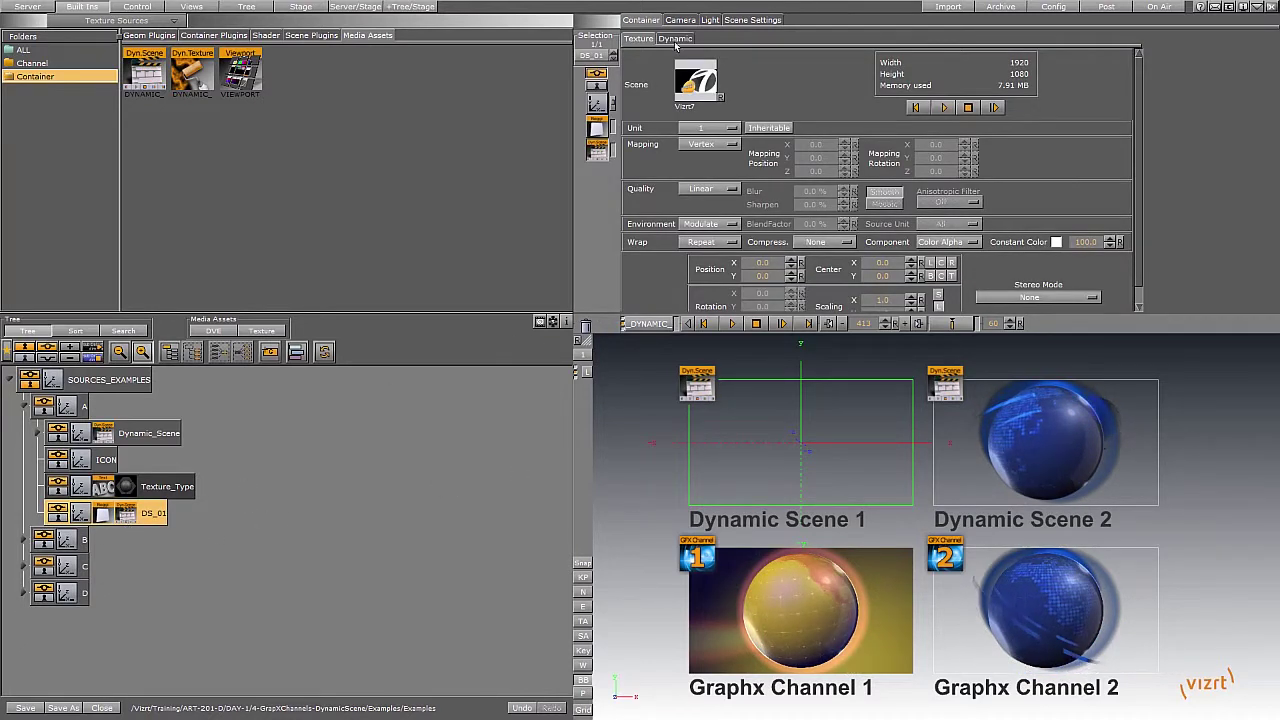
left_click(677, 40)
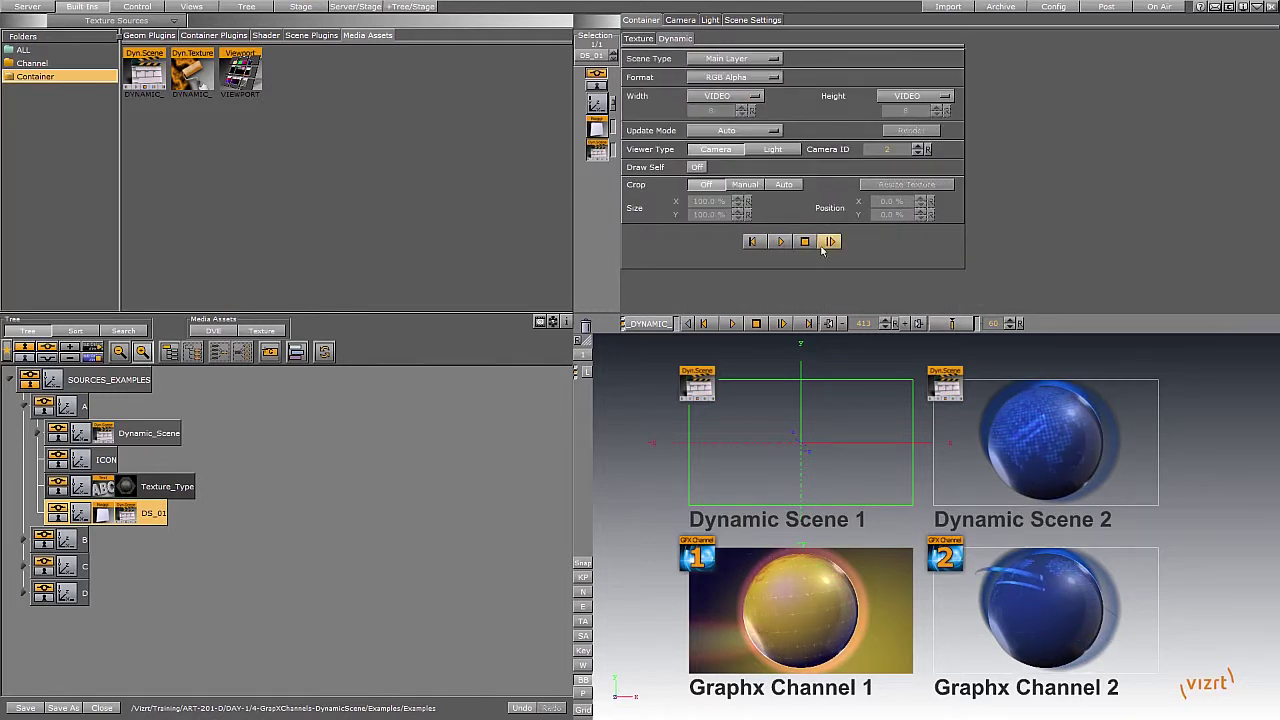
left_click(638, 38)
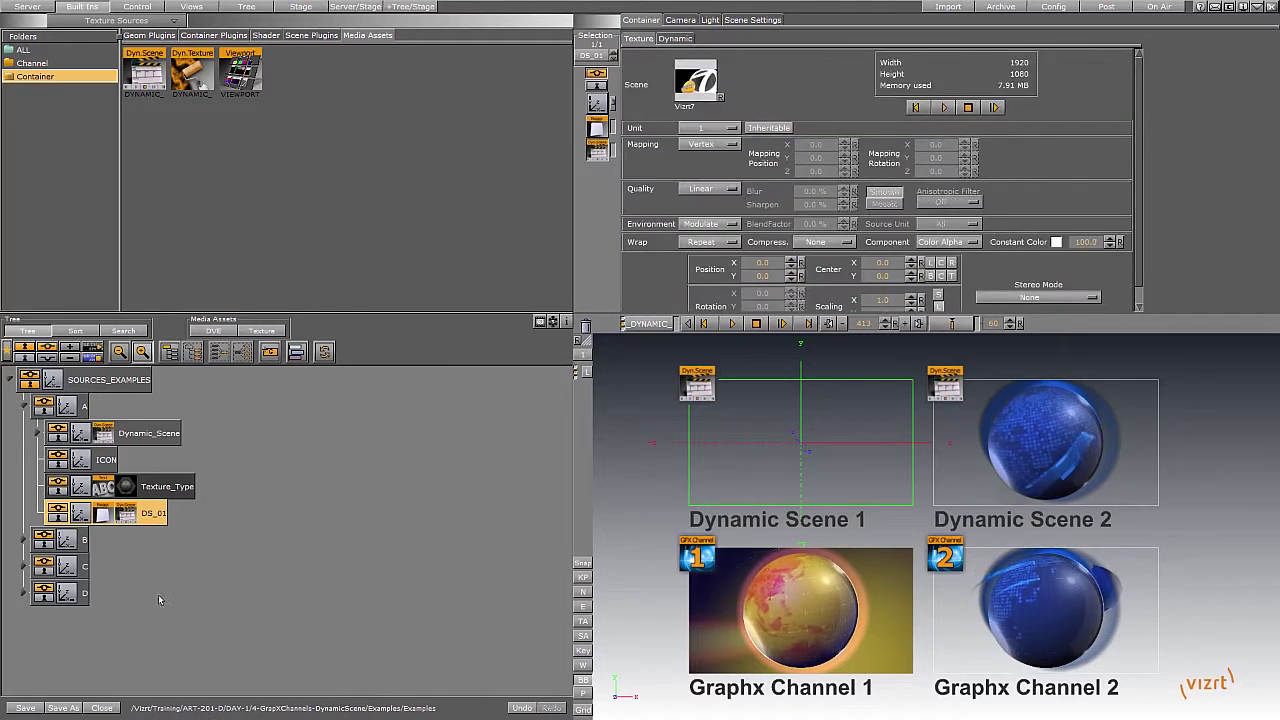
Close the Examples scene without saving and open the Exercise_01 scene from the 4-GrapXChannels Exercises folder.
left_click(102, 708)
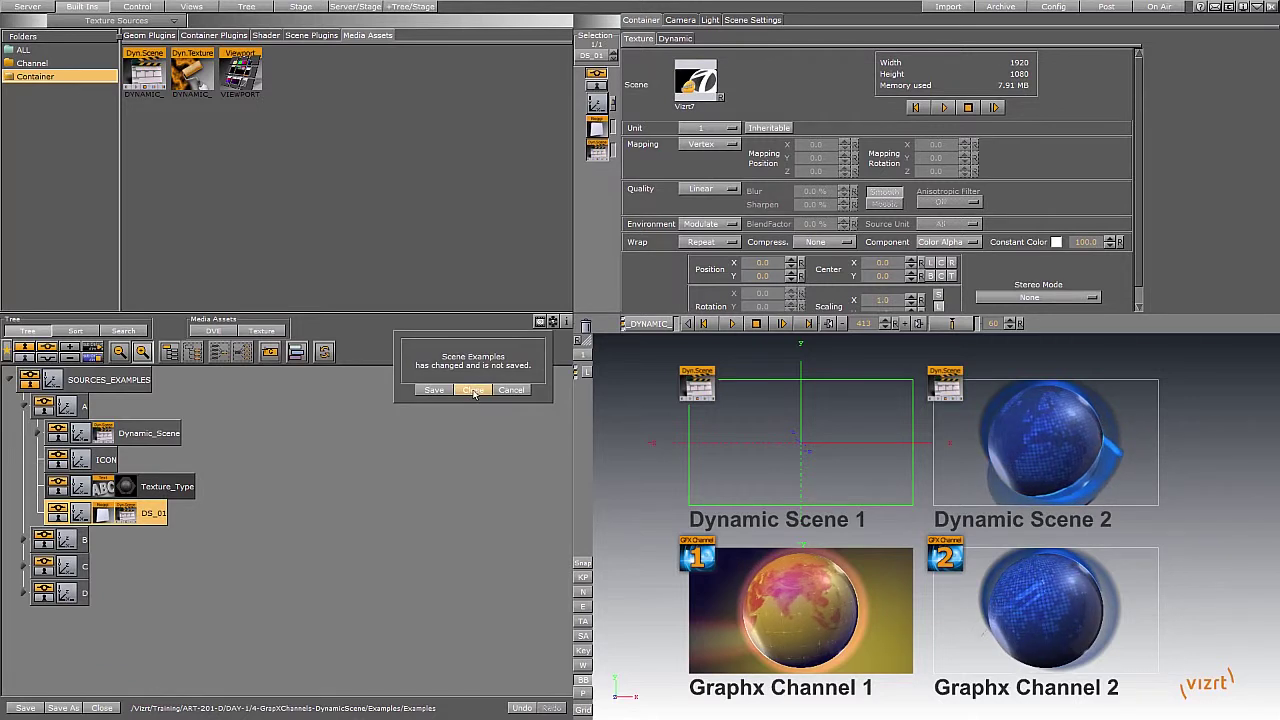
left_click(473, 389)
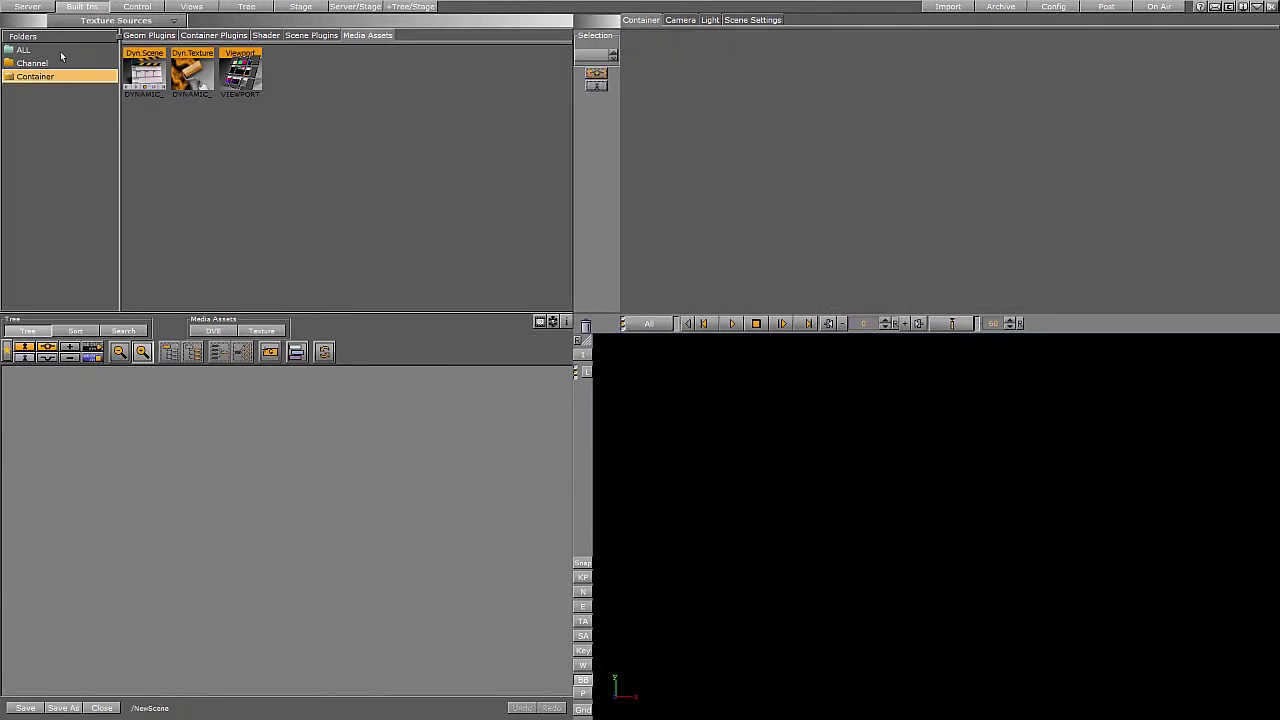
left_click(27, 6)
left_click(82, 188)
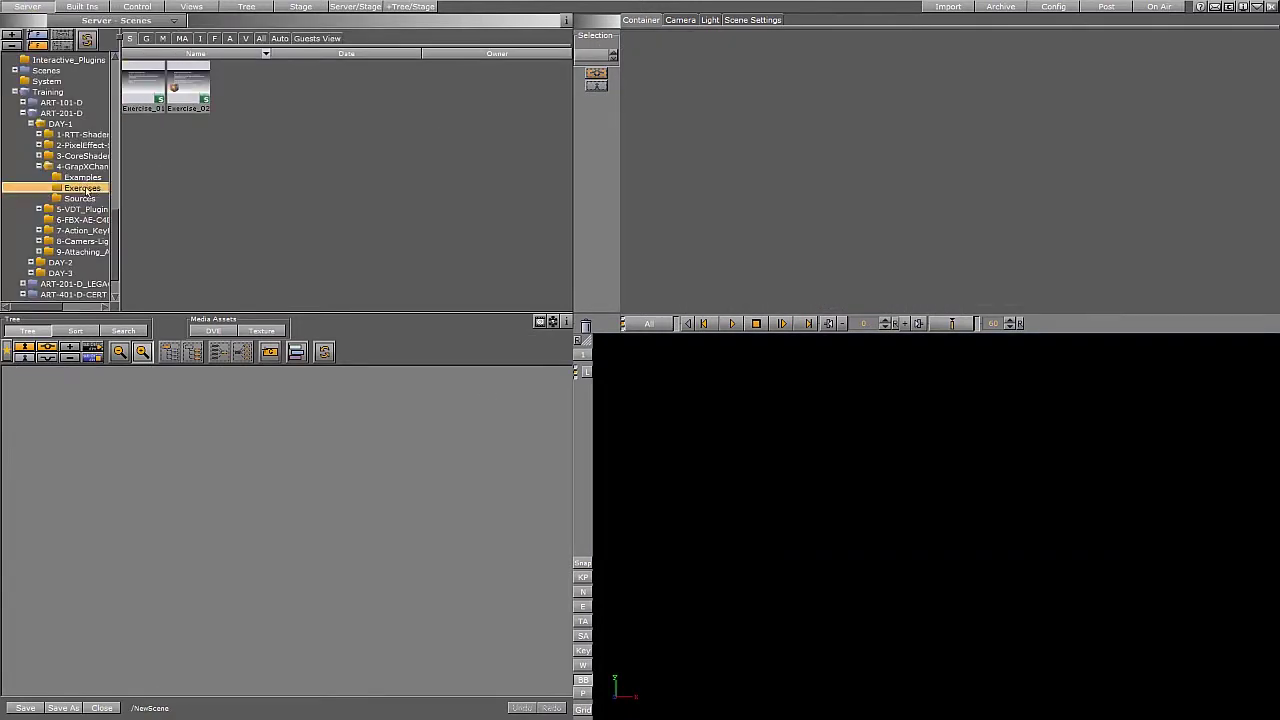
left_click(141, 83)
double_click(141, 83)
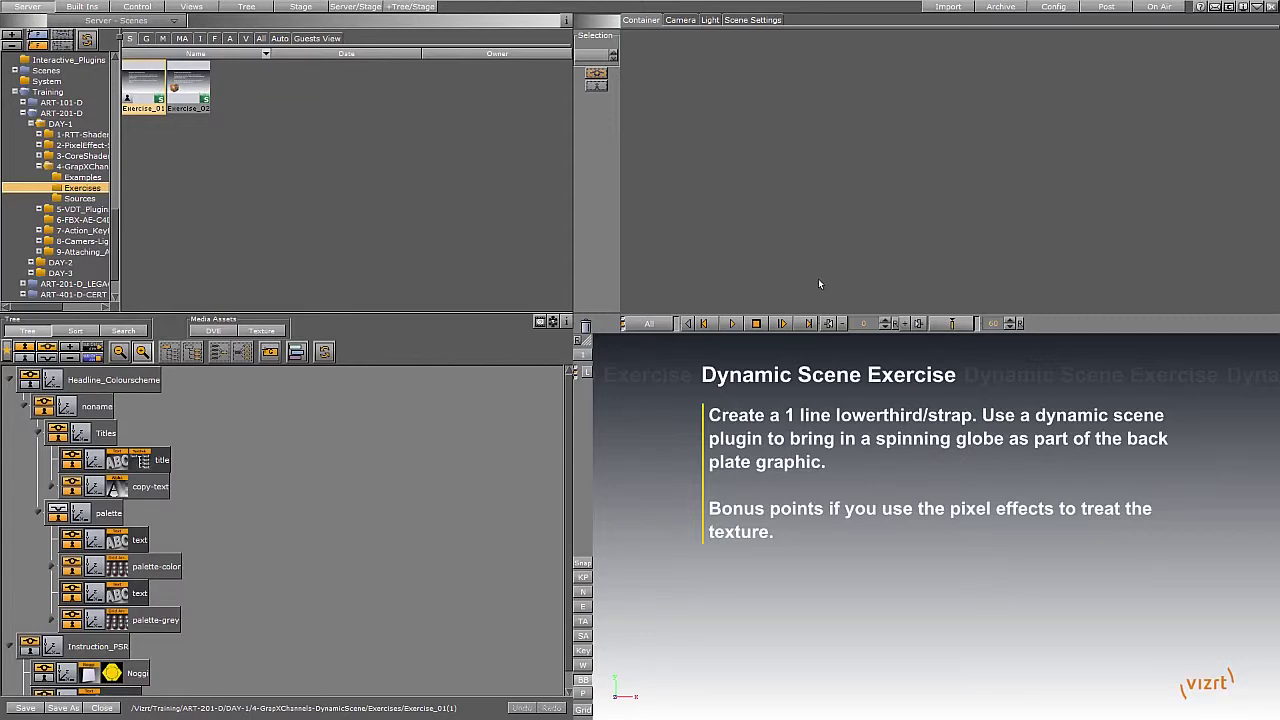
Collapse the Headline_Colourscheme and Instruction_PSR containers in the scene tree.
left_click(82, 177)
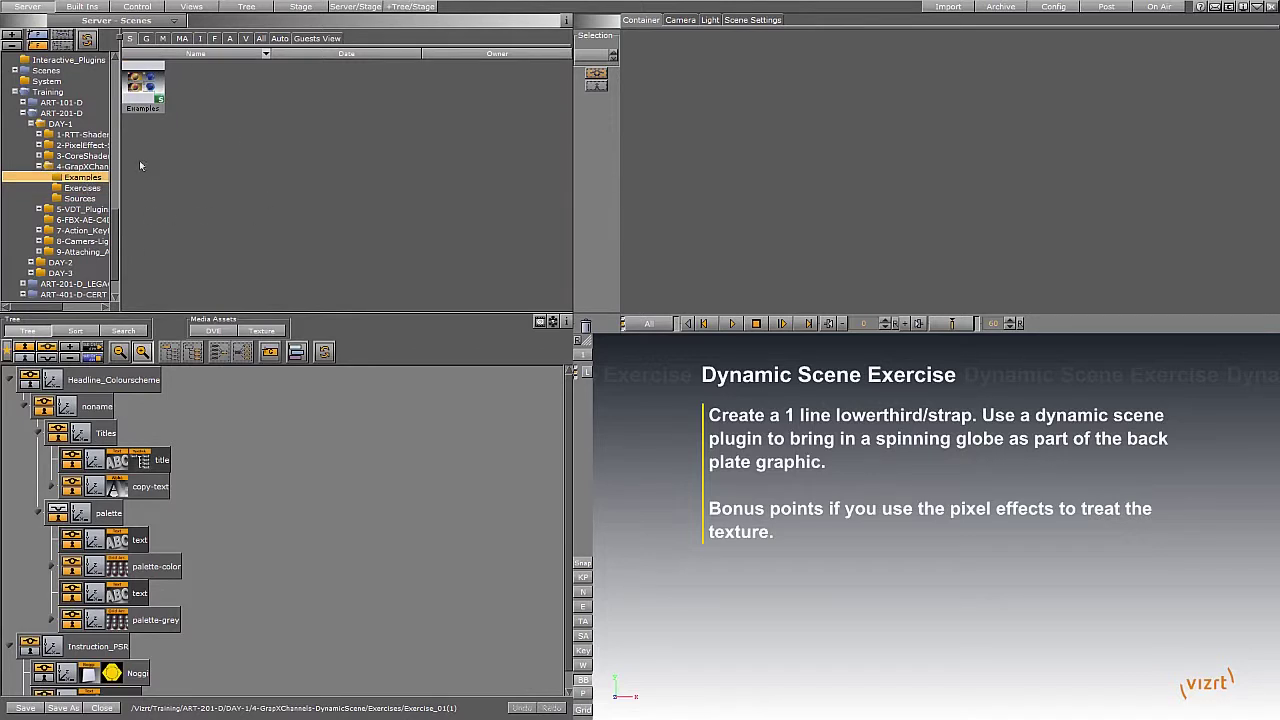
left_click(11, 380)
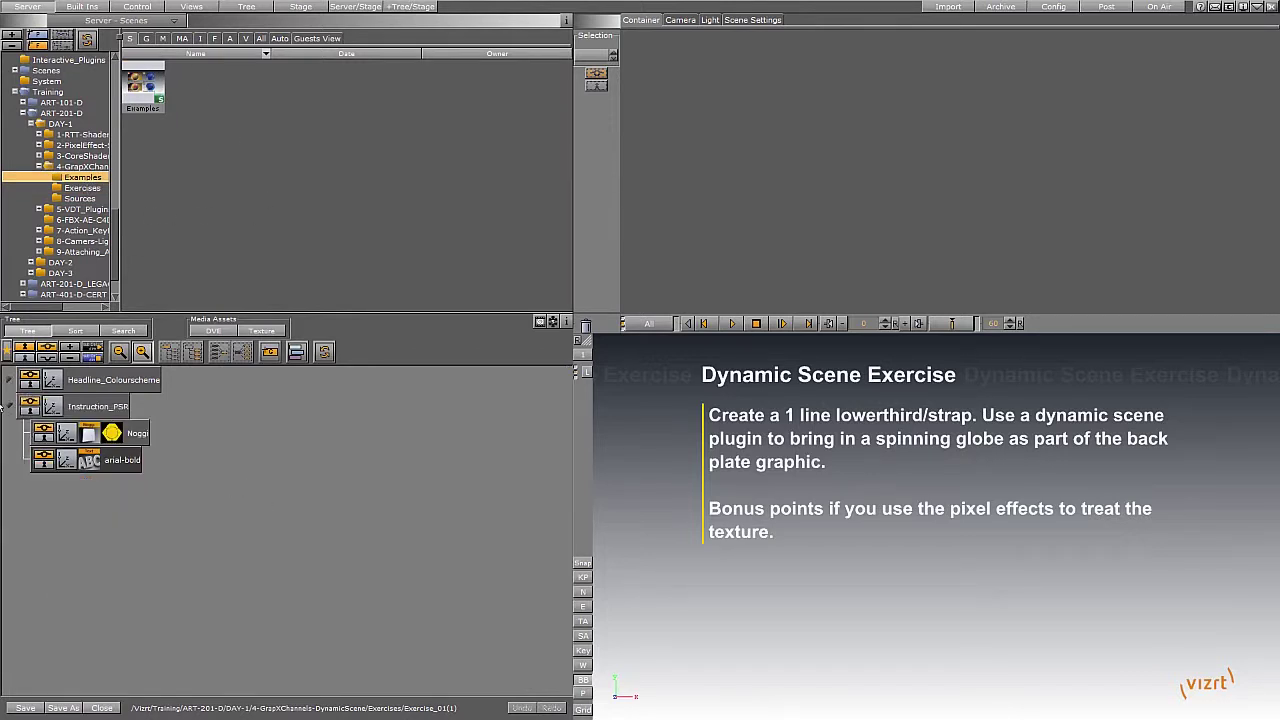
left_click(11, 407)
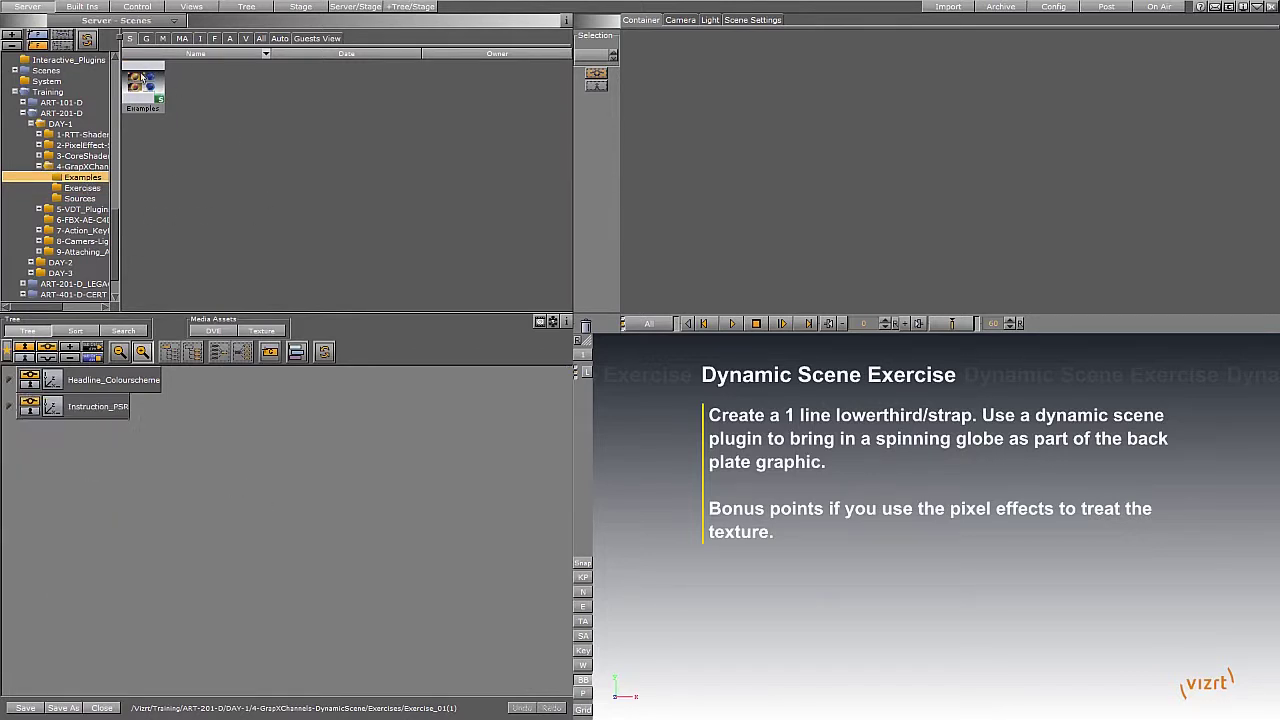
left_click(82, 188)
Add a new group container below Instruction_PSR and rename it PSR.
left_click_drag(270, 351, 40, 432)
left_click(80, 432)
left_click(100, 433)
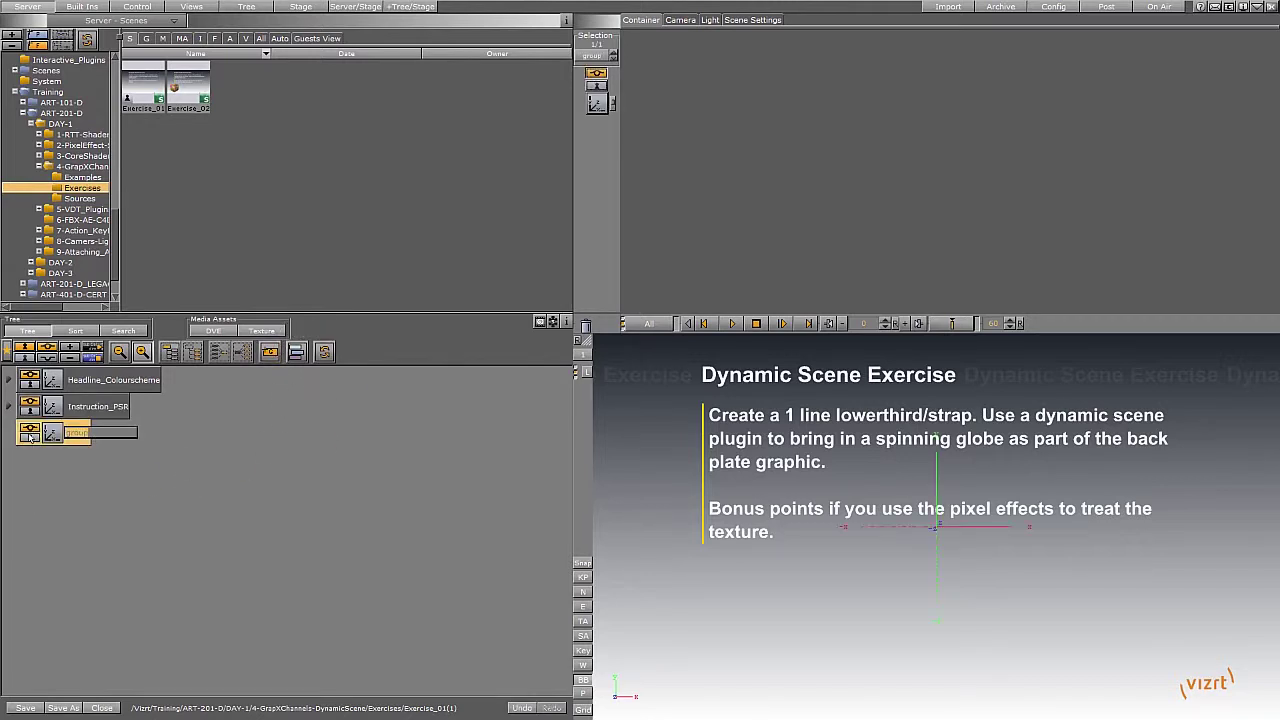
type("PSR")
key("Return")
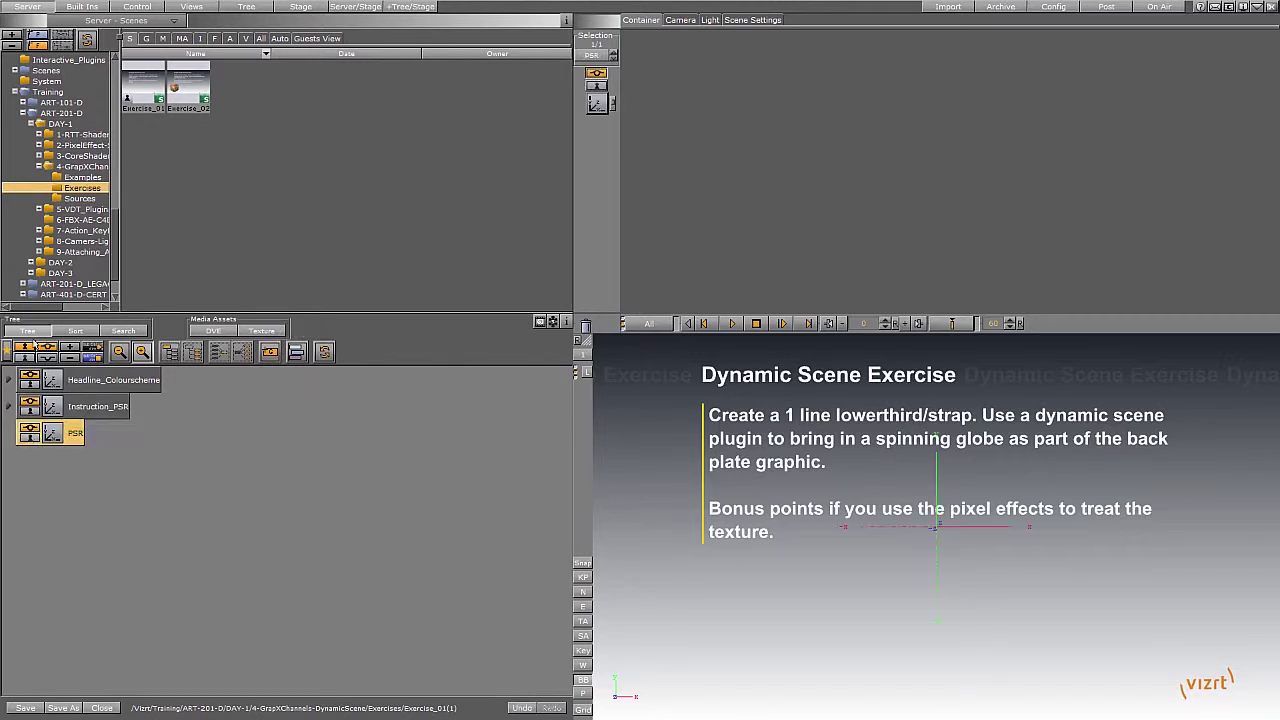
Add a Noggi geometry as a subcontainer of PSR.
left_click(91, 8)
left_click(198, 37)
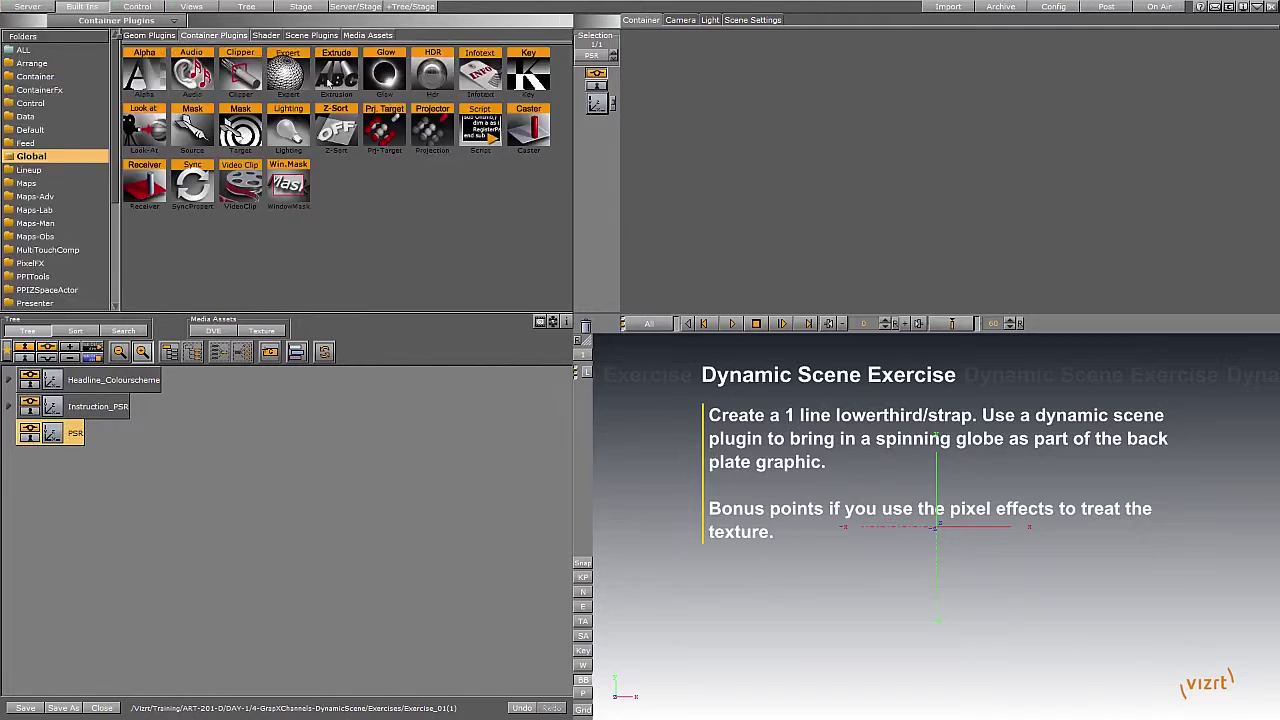
left_click(155, 37)
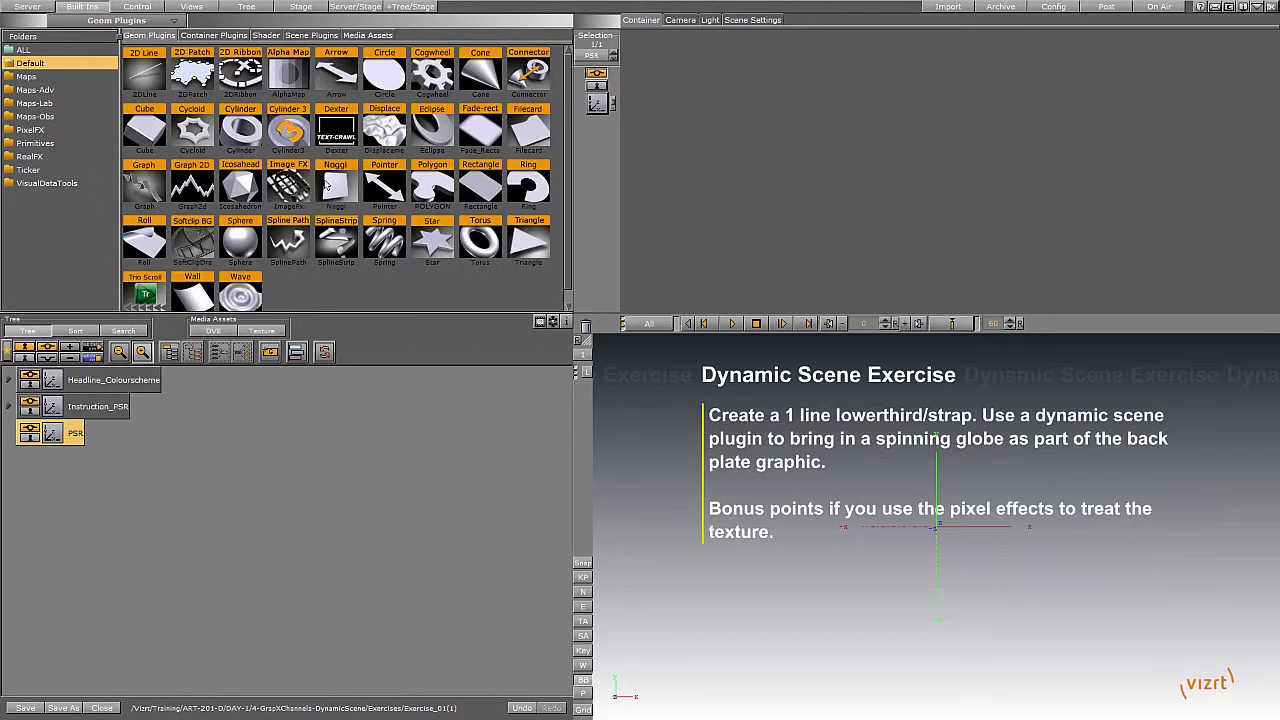
left_click_drag(330, 186, 103, 461)
Shape the Noggi as a left-aligned bar with width 377, height 51.8, and zero bevels and stretch.
left_click(95, 461)
left_click(736, 157)
left_click(750, 144)
type("0")
left_click(751, 129)
type("0")
left_click(750, 114)
type("0")
left_click(747, 98)
left_click_drag(746, 98, 432, 50)
left_click_drag(740, 56, 875, 110)
Move the PSR container to X -249 and Y -133, placing the bar below the instruction text.
left_click(44, 437)
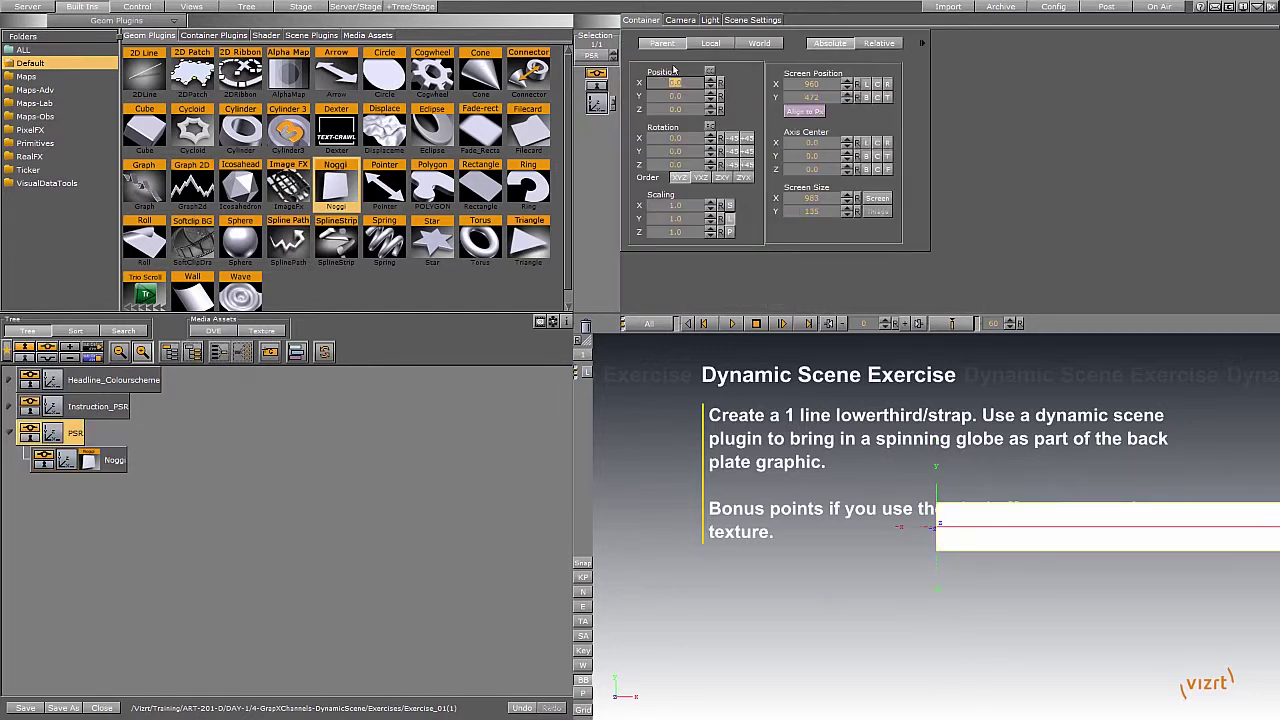
left_click_drag(686, 82, 520, 67)
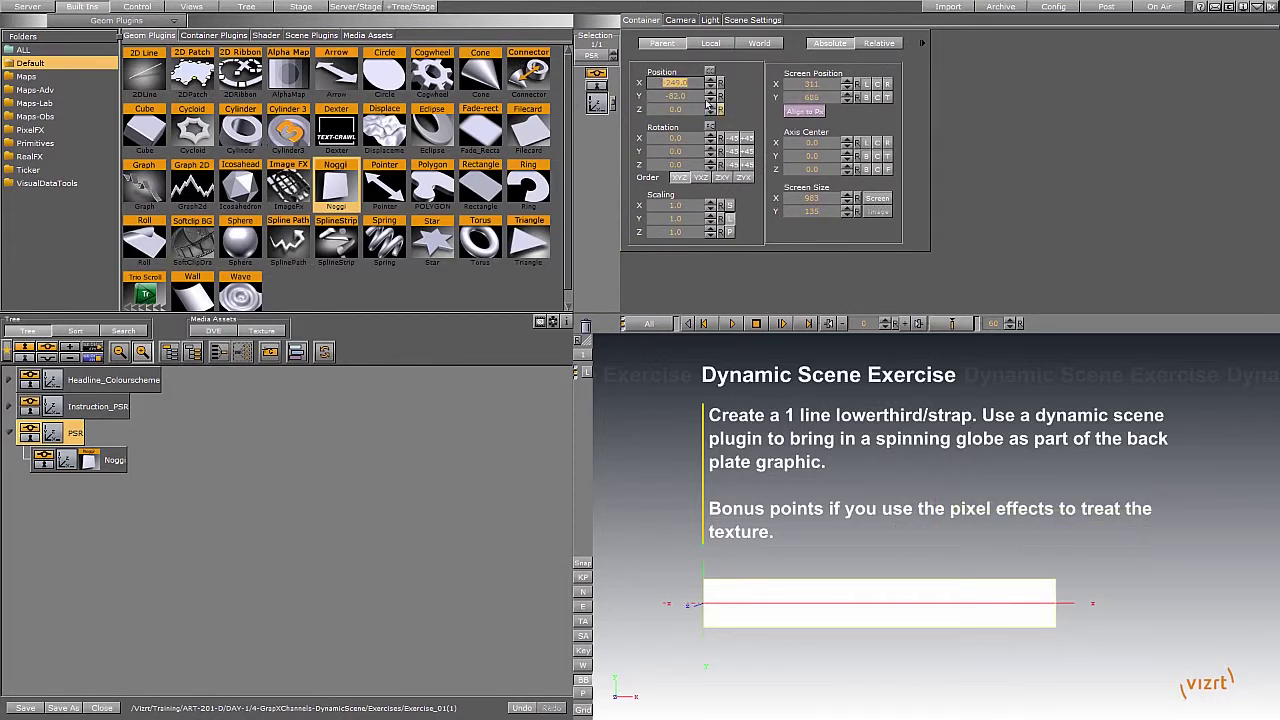
left_click_drag(700, 98, 652, 104)
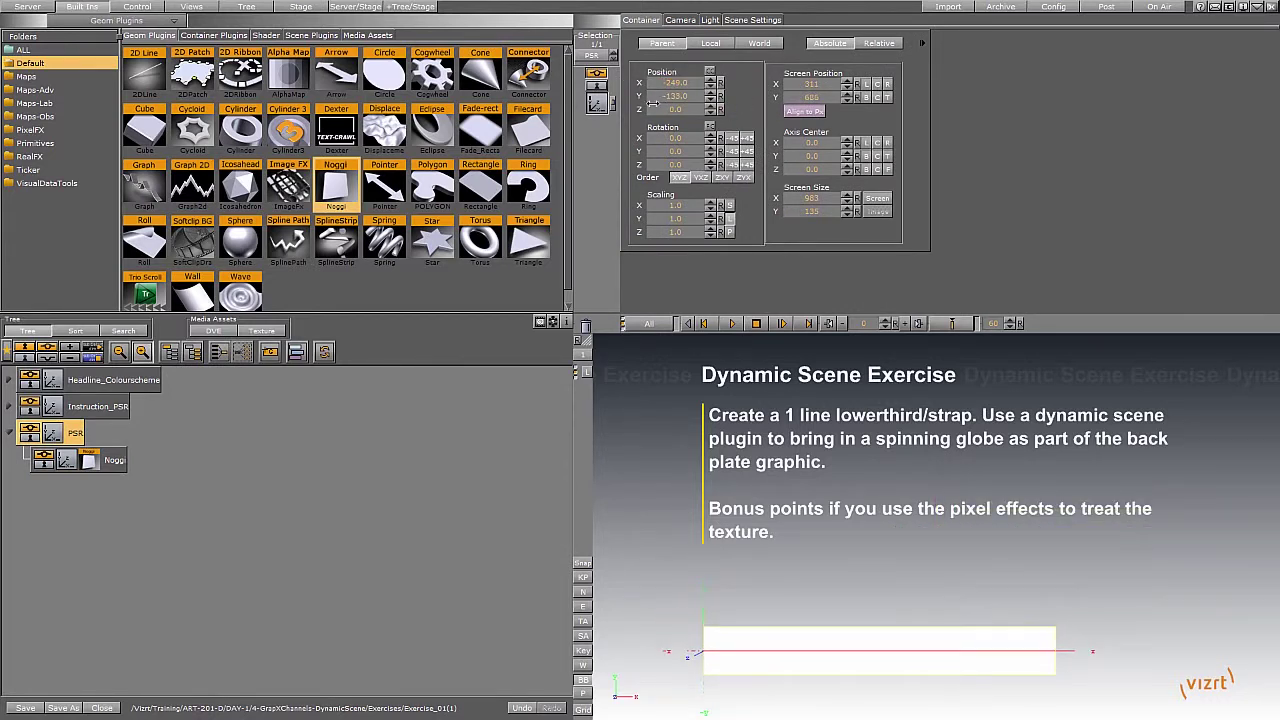
Rename the Noggi container as BACK_PLATE.
left_click(112, 461)
left_click(116, 461)
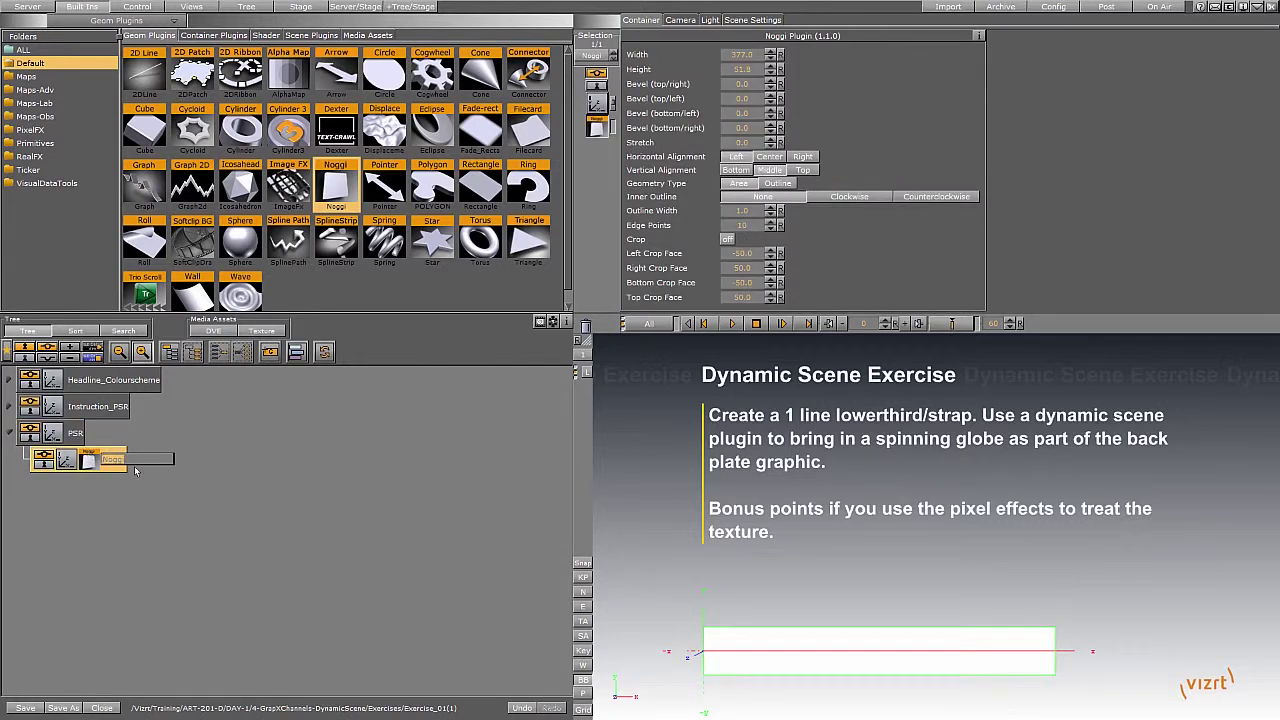
type("BACK_PLATE")
key("Return")
left_click(129, 462)
left_click(128, 462)
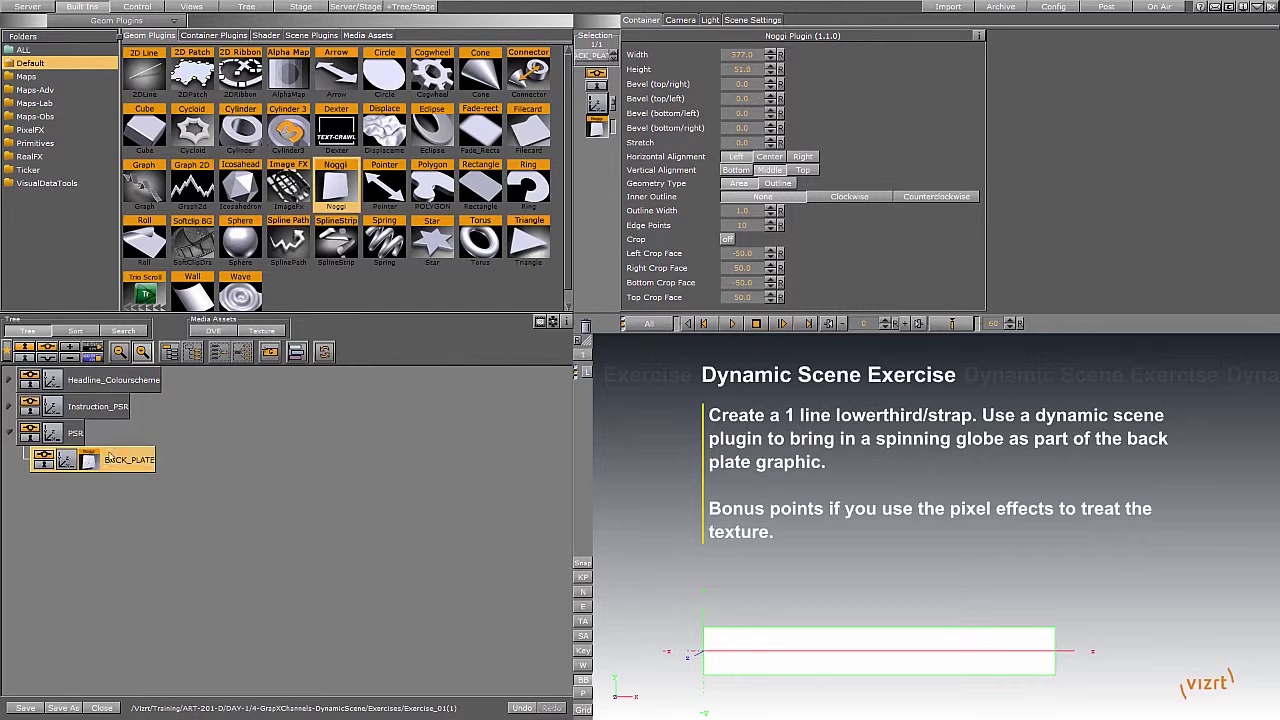
Add a material to BACK_PLATE and set its diffuse color to purple, with green 107 and blue 255.
right_click(122, 462)
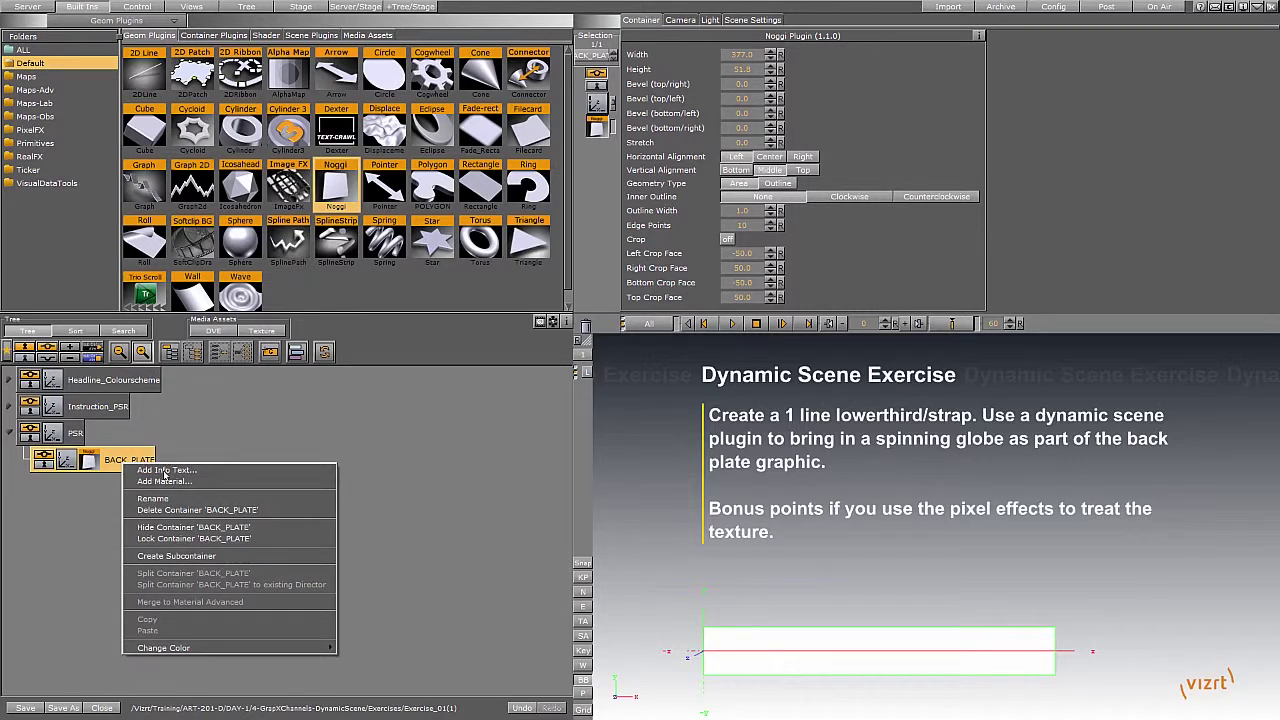
left_click(128, 474)
left_click(112, 464)
right_click_drag(749, 131, 660, 123)
left_click_drag(664, 112, 857, 131)
left_click_drag(761, 124, 840, 134)
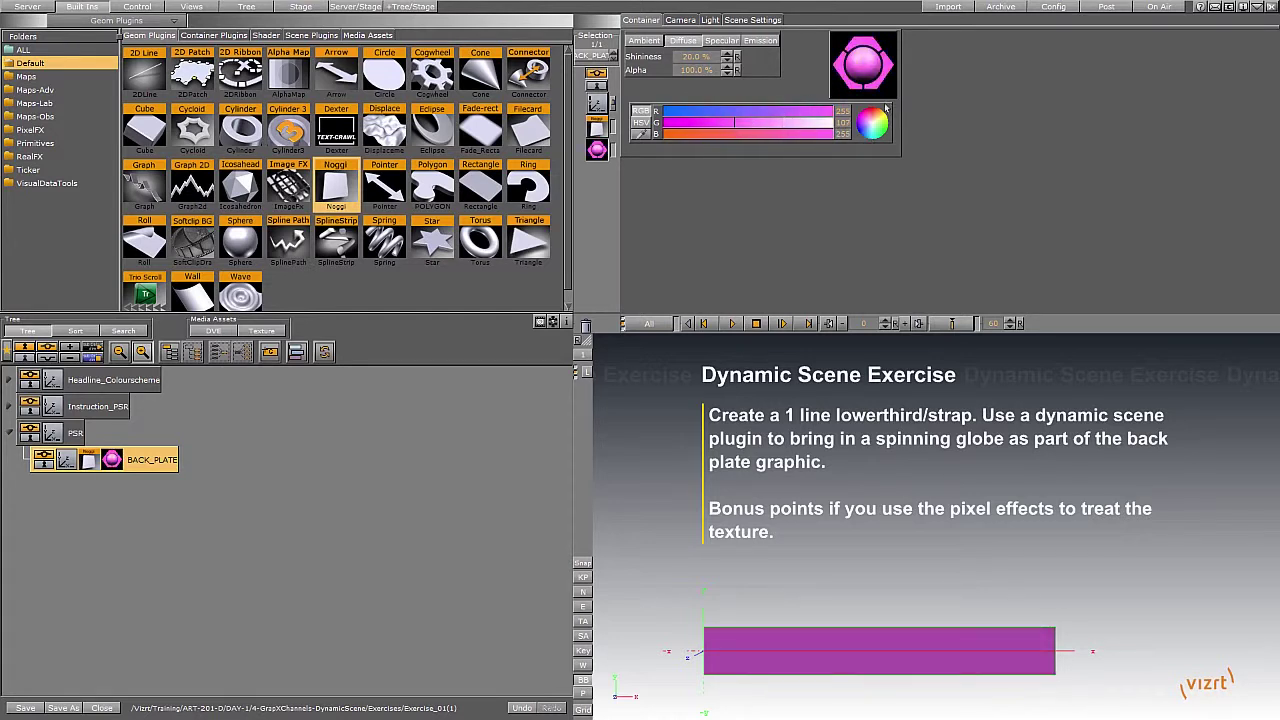
left_click_drag(743, 112, 772, 111)
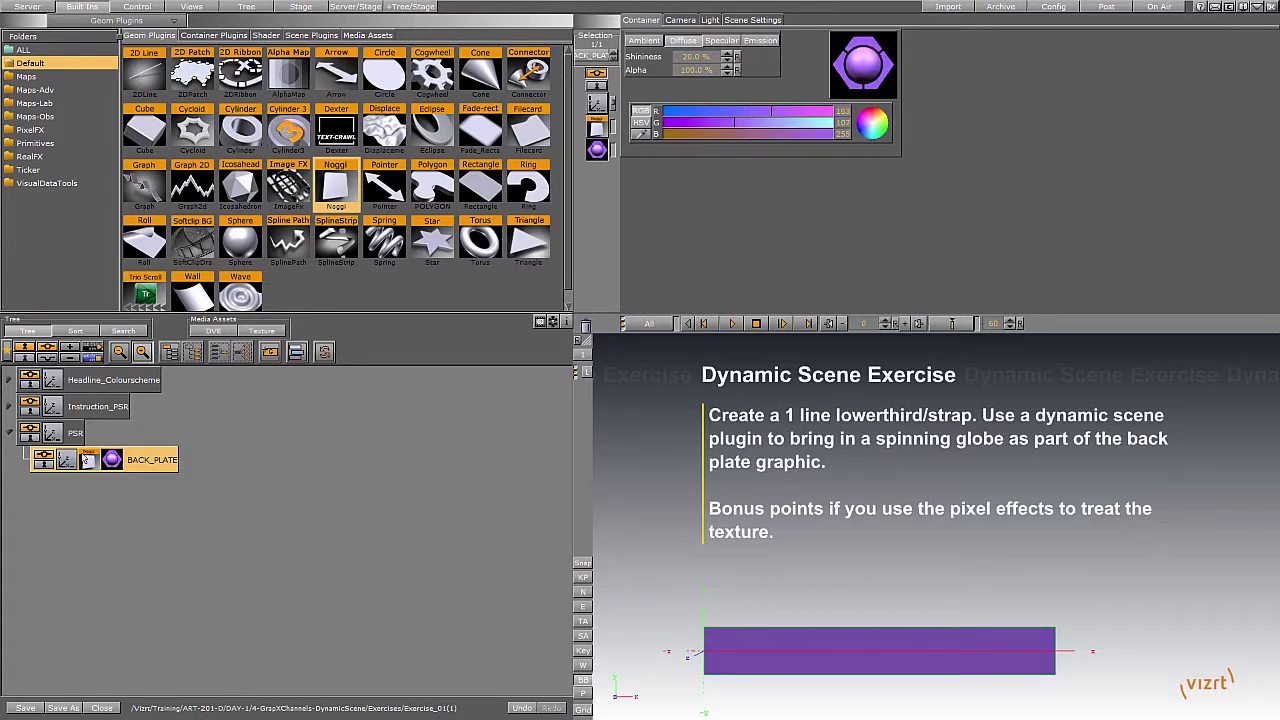
Set the BACK_PLATE geometry's width to 420.
left_click(88, 460)
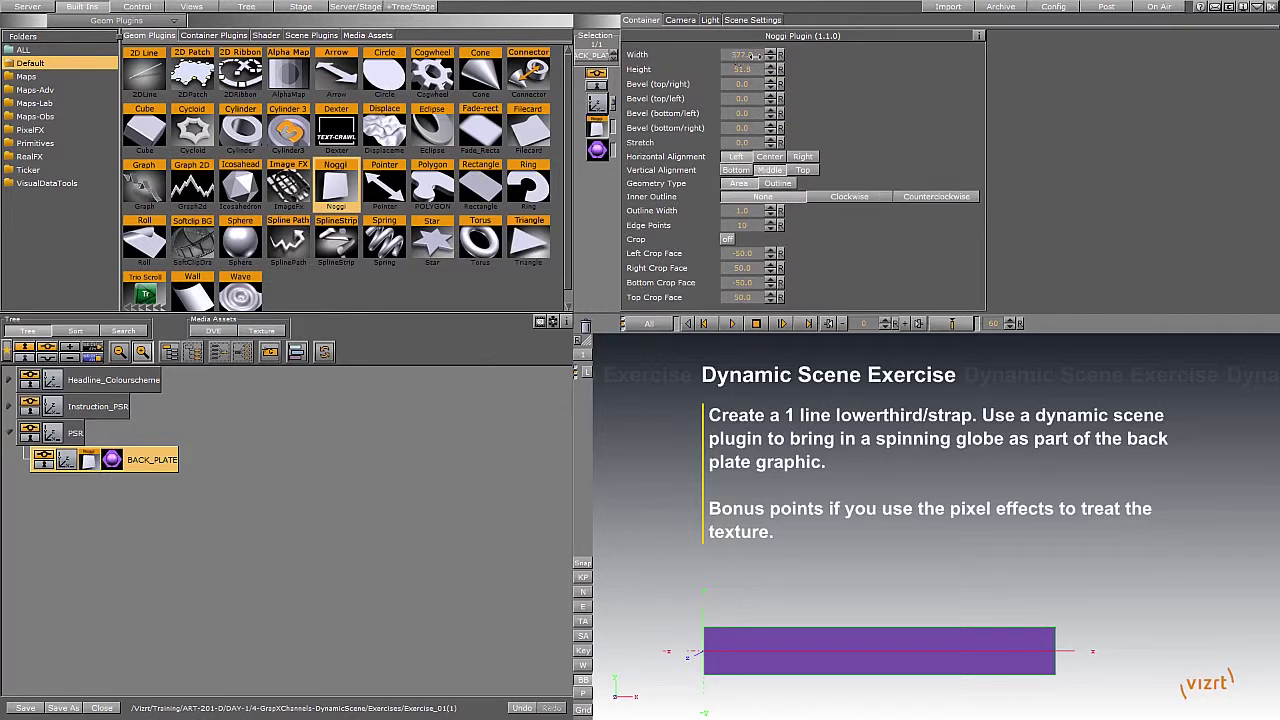
mouse_move(764, 57)
left_mouse_down()
mouse_move(1000, 56)
mouse_move(780, 68)
left_mouse_up()
double_click(747, 56)
key("BackSpace")
type("420")
key("Return")
Duplicate BACK_PLATE within PSR and set the copy's Z position to 0.1.
left_click_drag(150, 466, 158, 478, "ctrl")
left_click(61, 489)
left_click(597, 103)
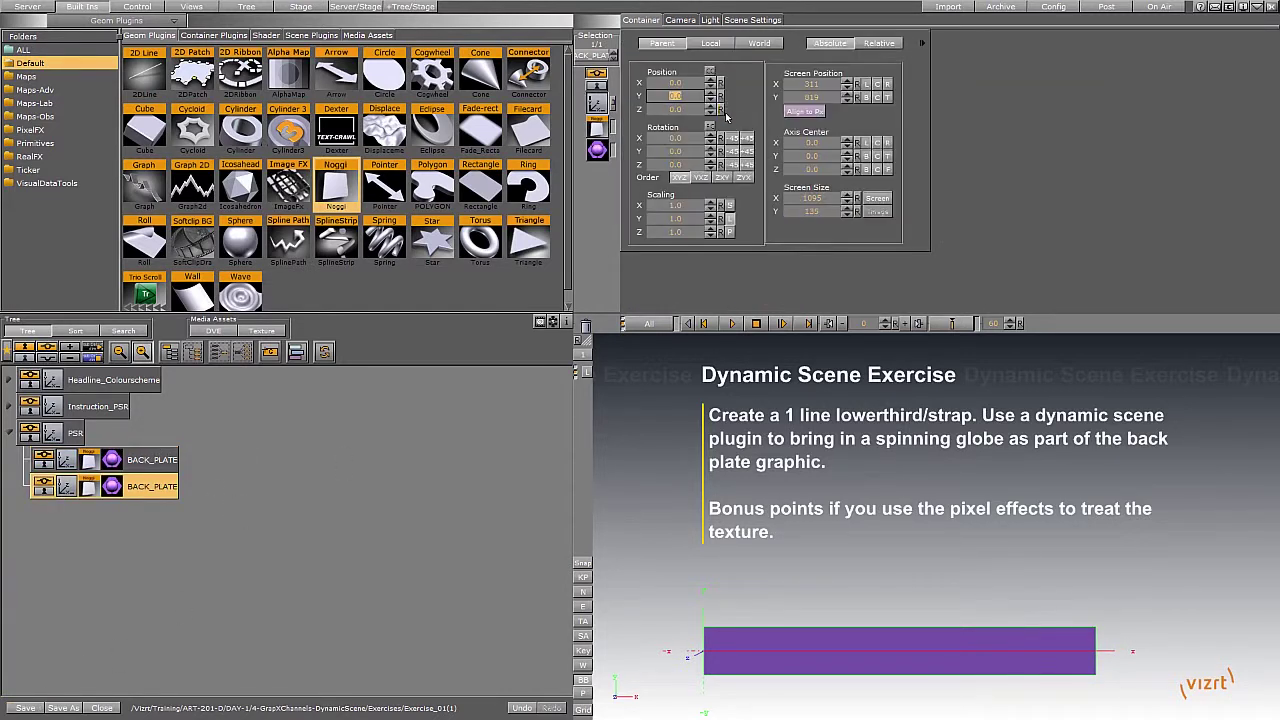
left_click(711, 106)
Browse the scenes in the Sources folder of 4-GrapXChannels.
left_click(27, 6)
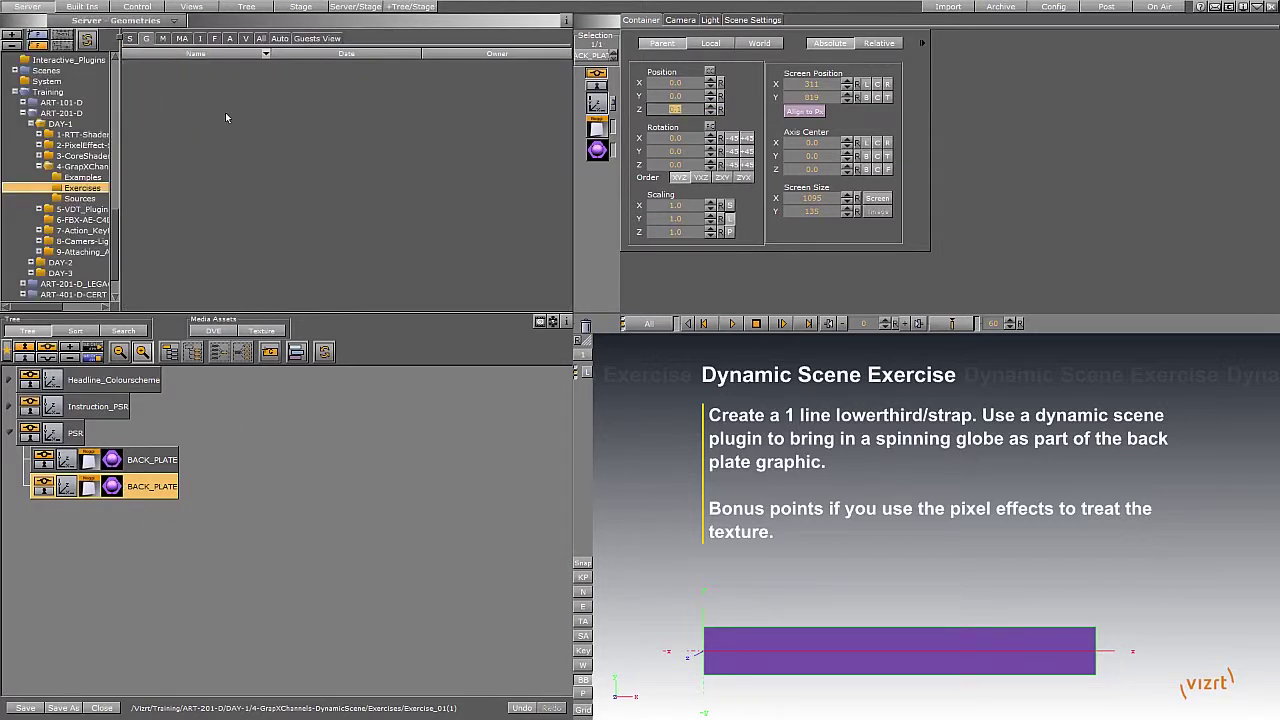
left_click(100, 197)
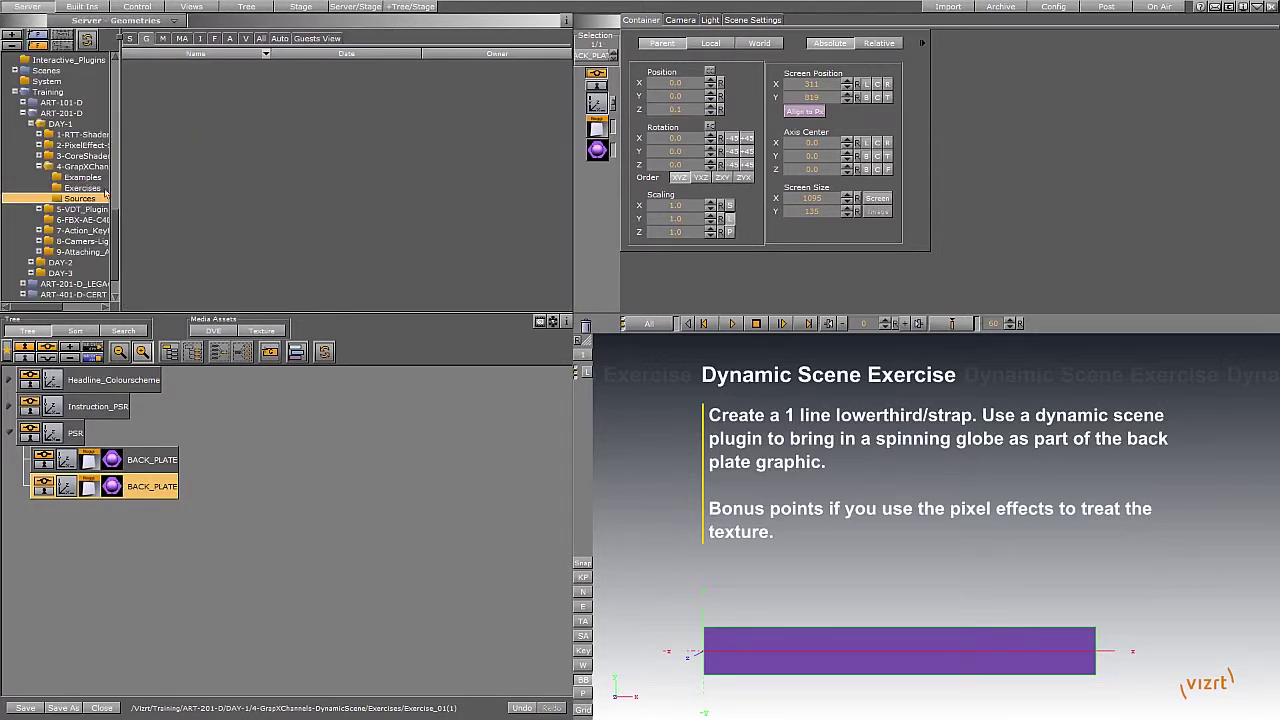
left_click(129, 38)
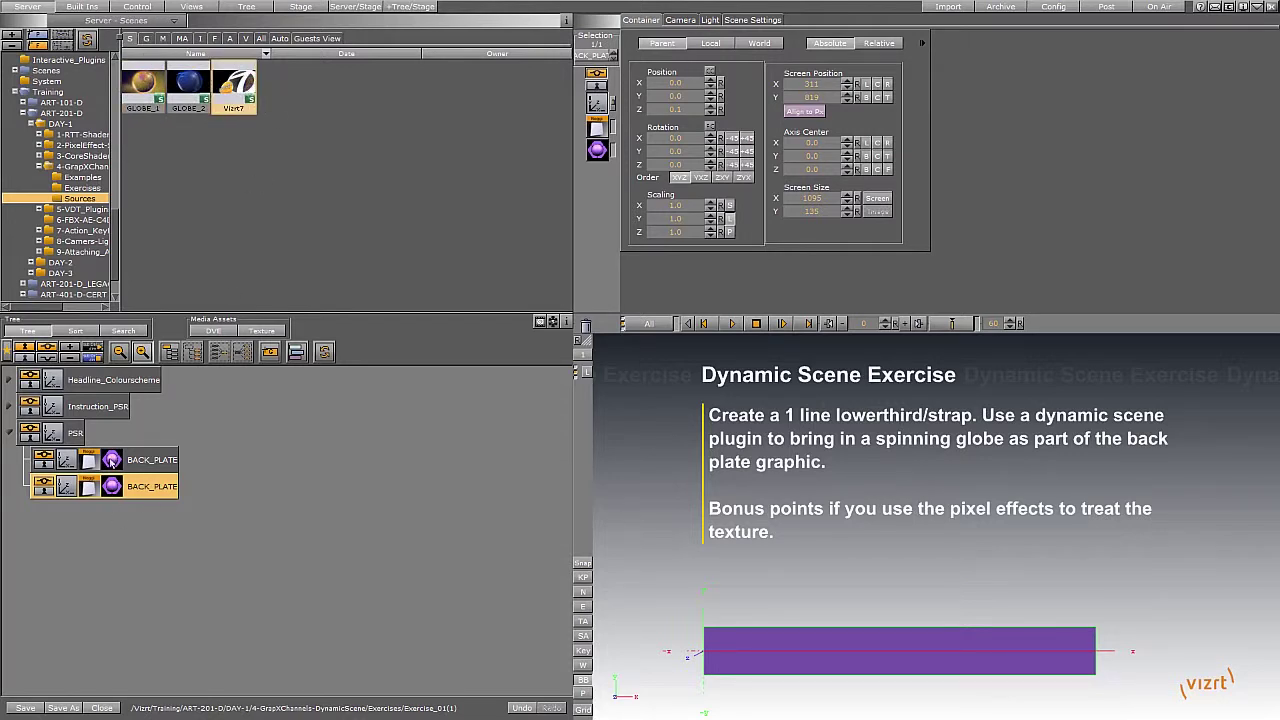
Change the original BACK_PLATE's diffuse color to orange, hiding the duplicate plate to reveal it.
left_click(111, 459)
left_click_drag(762, 133, 768, 137)
left_click(828, 112)
left_click(810, 123)
left_click(732, 124)
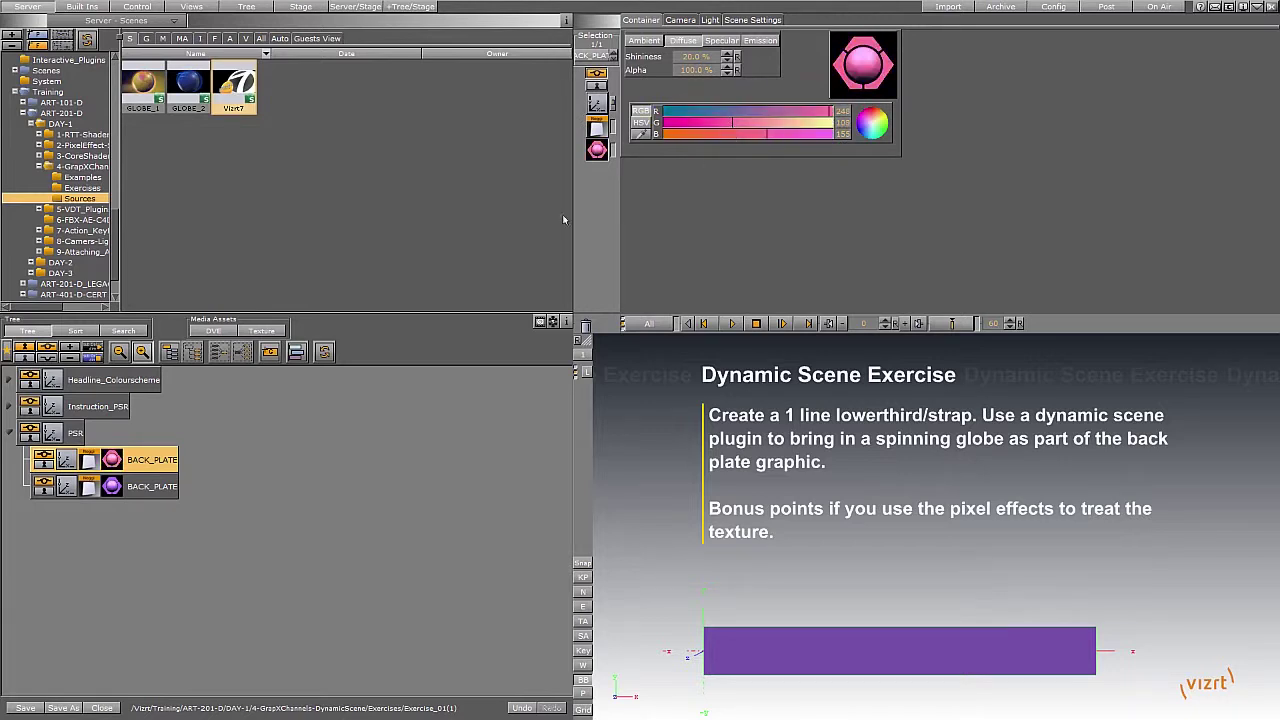
left_click(42, 486)
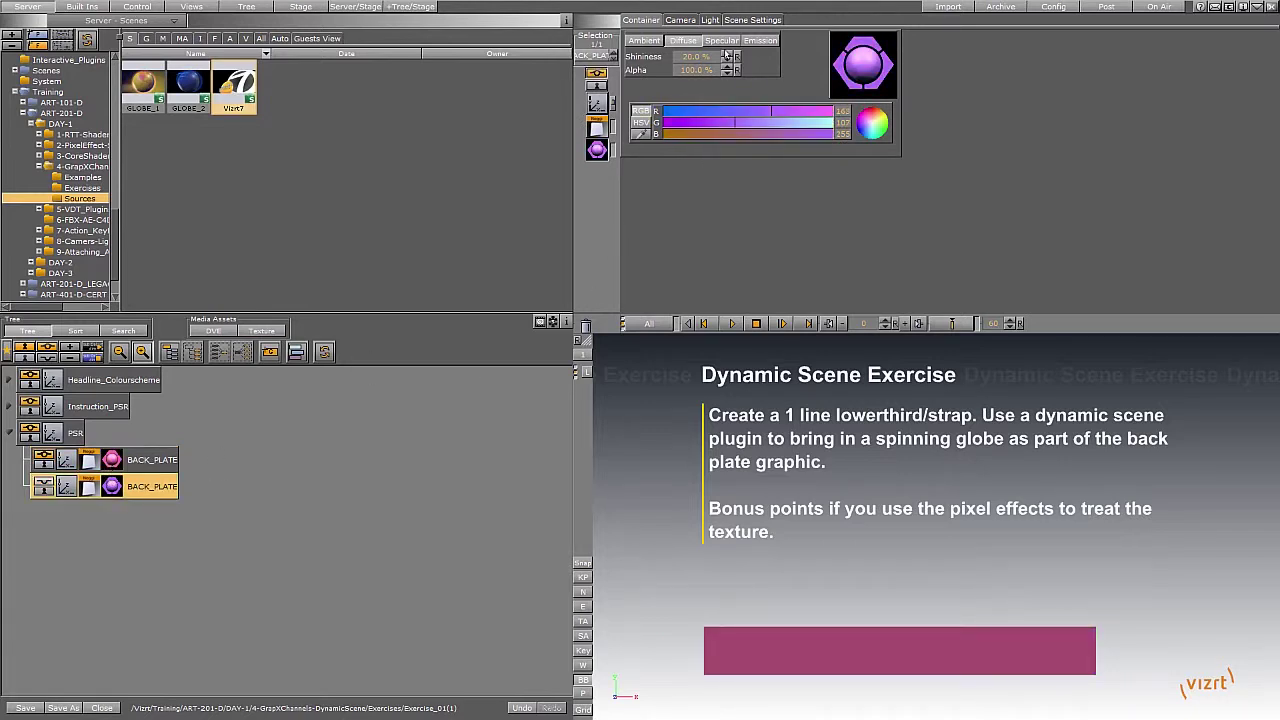
left_click(111, 459)
left_click_drag(743, 134, 665, 134)
Set the original BACK_PLATE's emission color to red 196 and green 119, and unhide the duplicate plate.
left_click(760, 40)
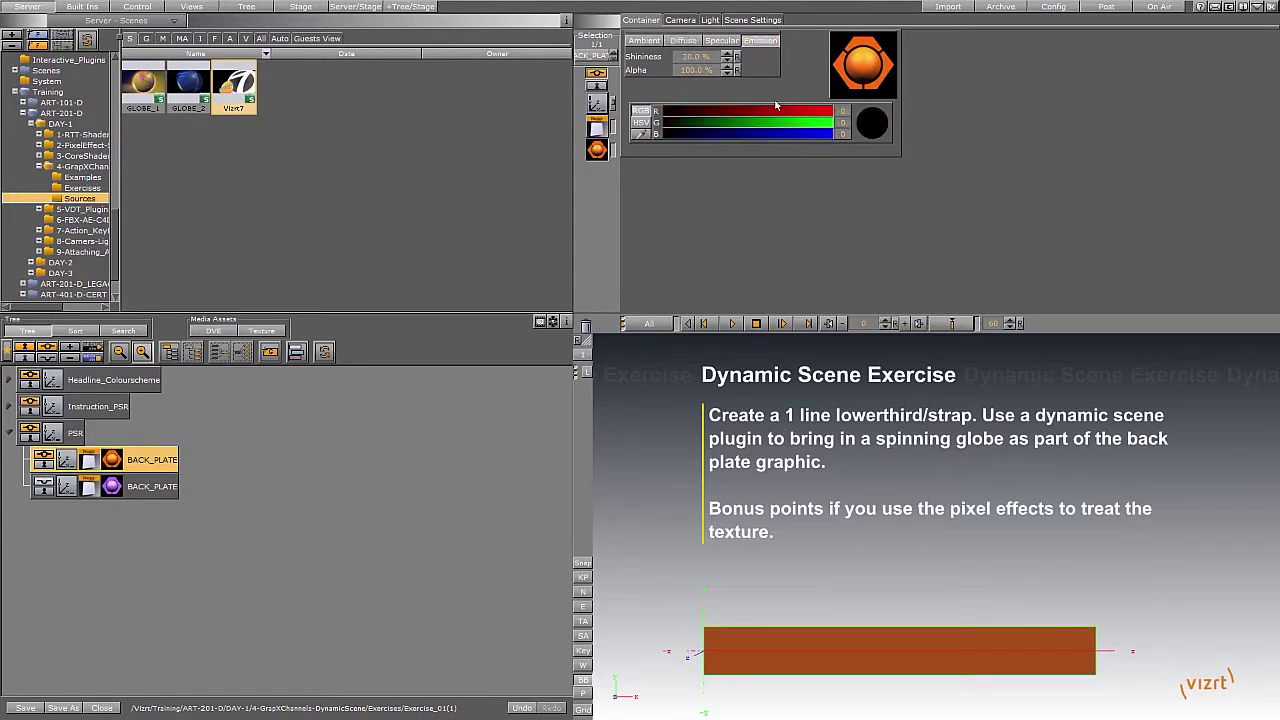
left_click(743, 124)
left_click(794, 112)
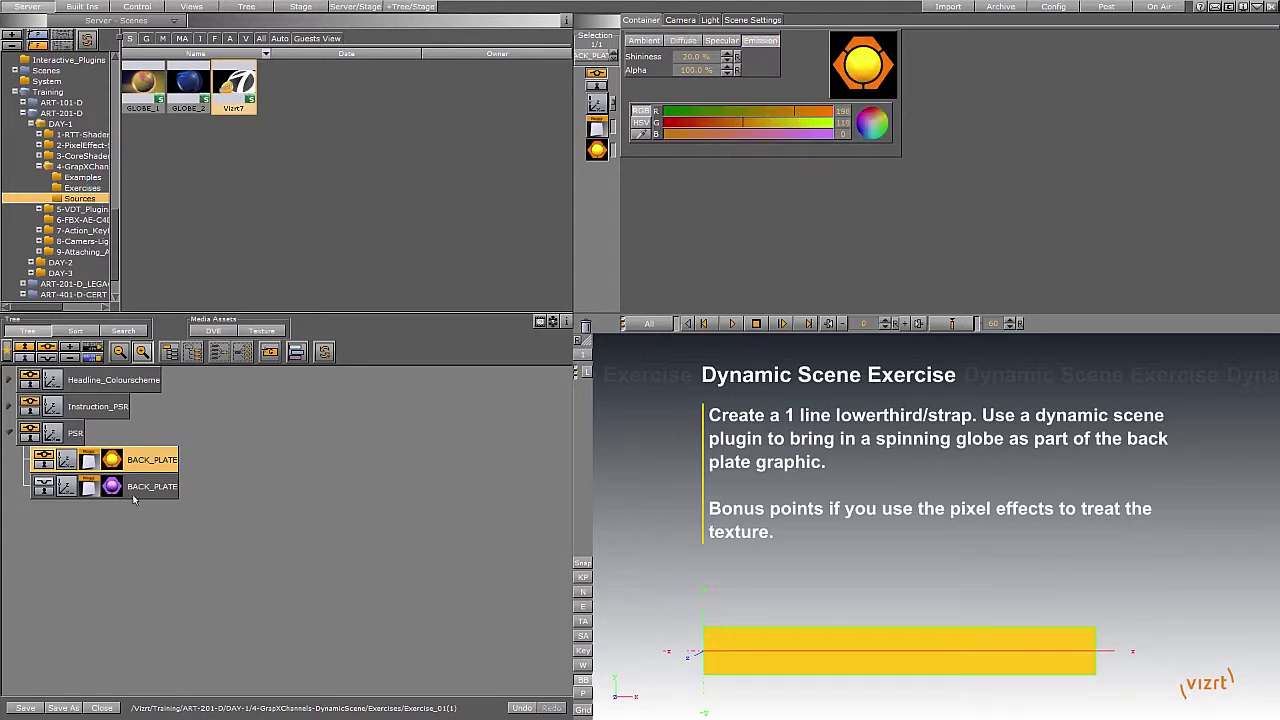
left_click(43, 485)
Apply the Dynamic Scene container media asset to the duplicate purple BACK_PLATE.
left_click(82, 6)
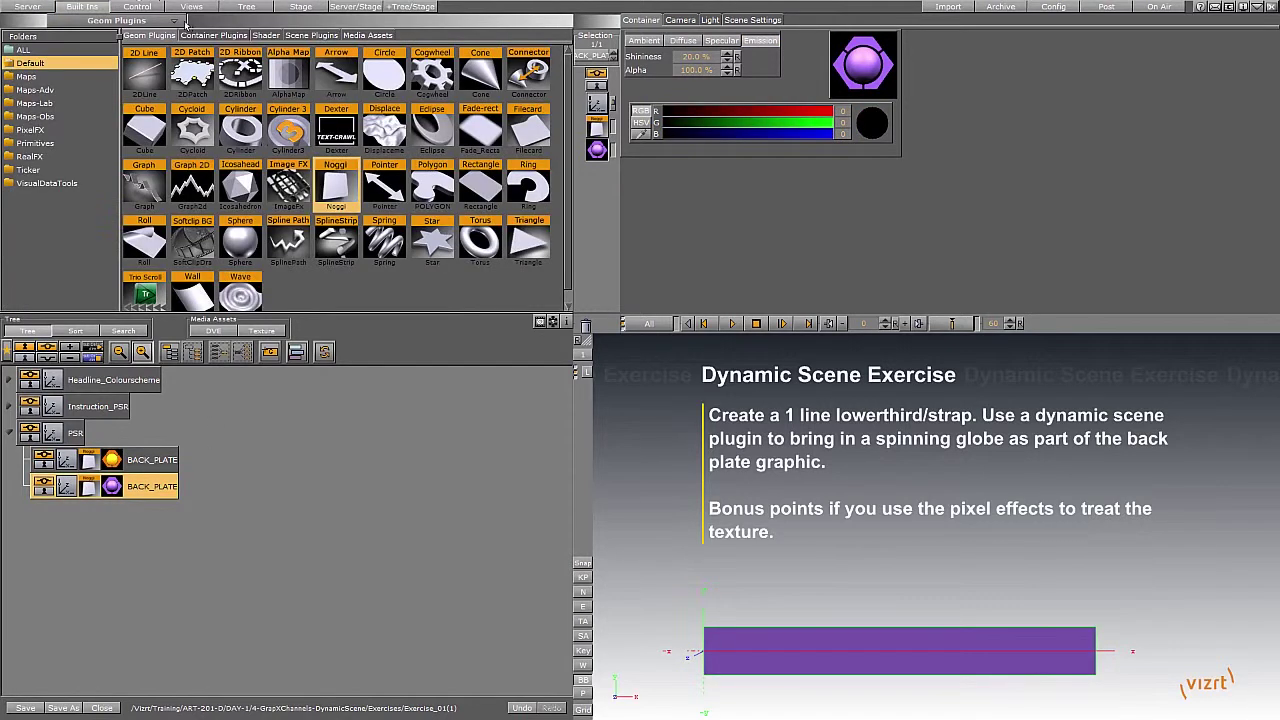
left_click(325, 35)
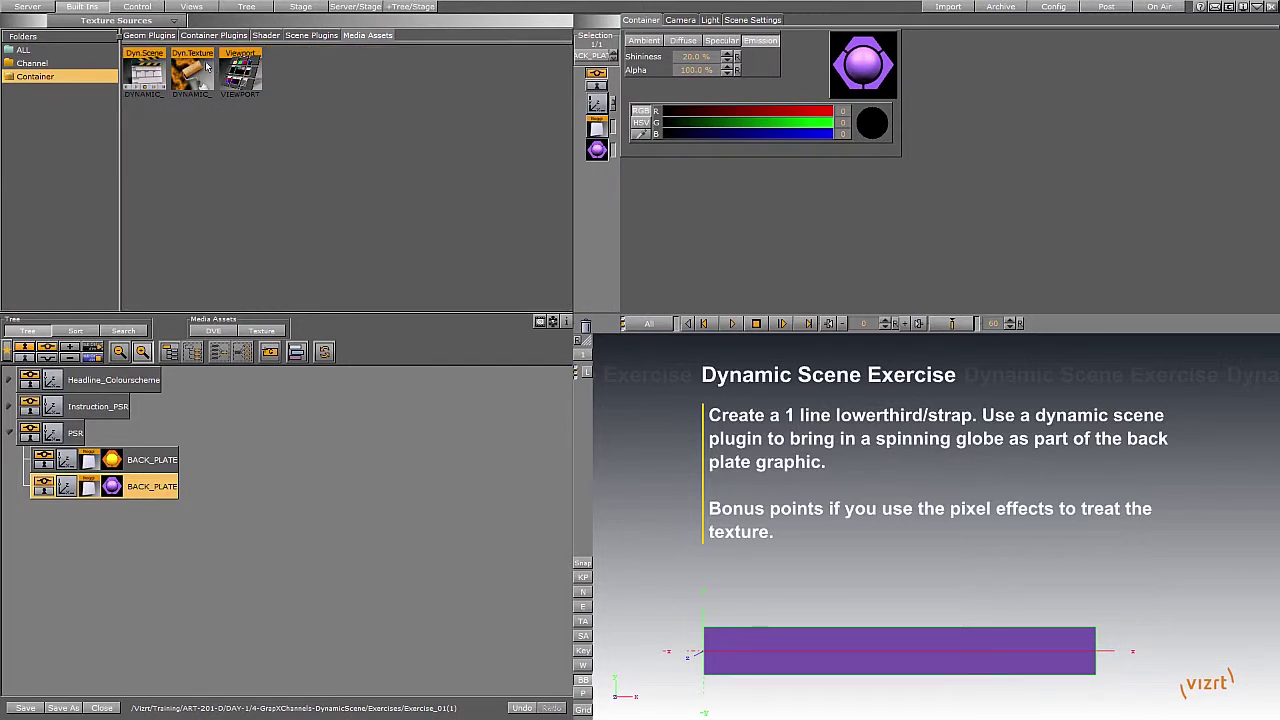
left_click_drag(145, 75, 155, 512)
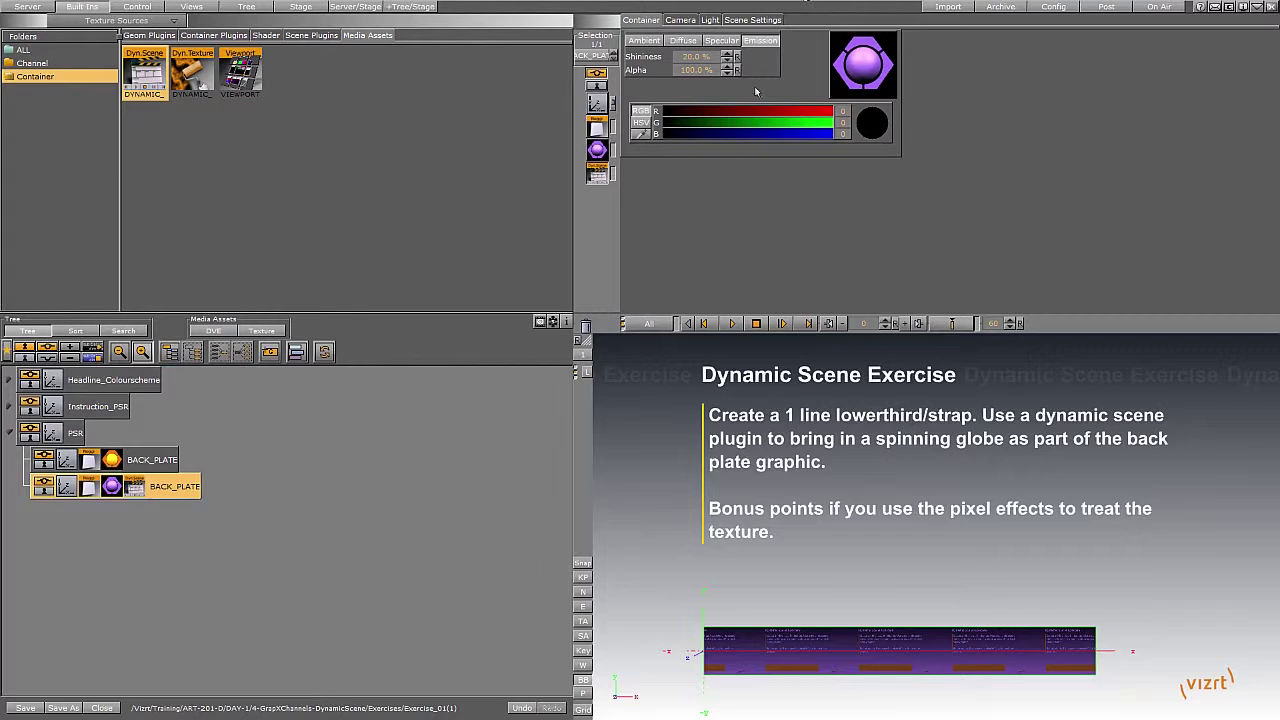
Load the Vizrt7 scene as the source of the duplicate BACK_PLATE's dynamic scene and play its animation.
left_click(597, 174)
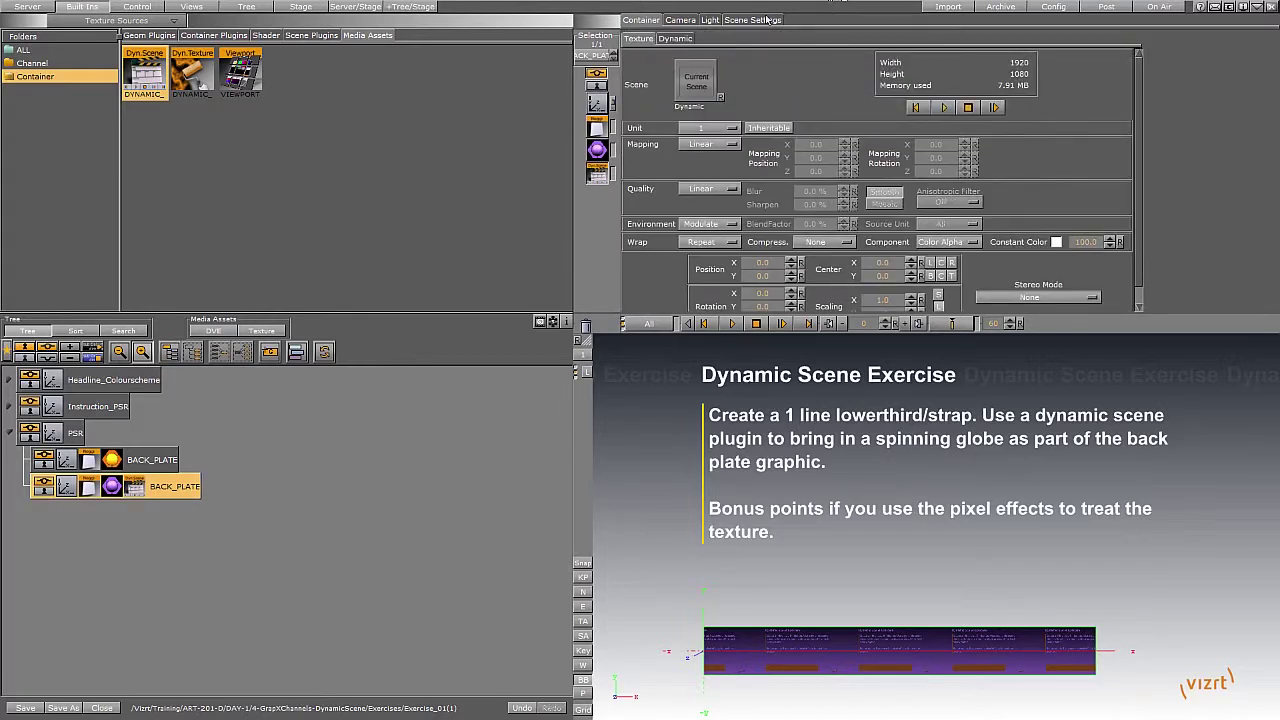
left_click(670, 42)
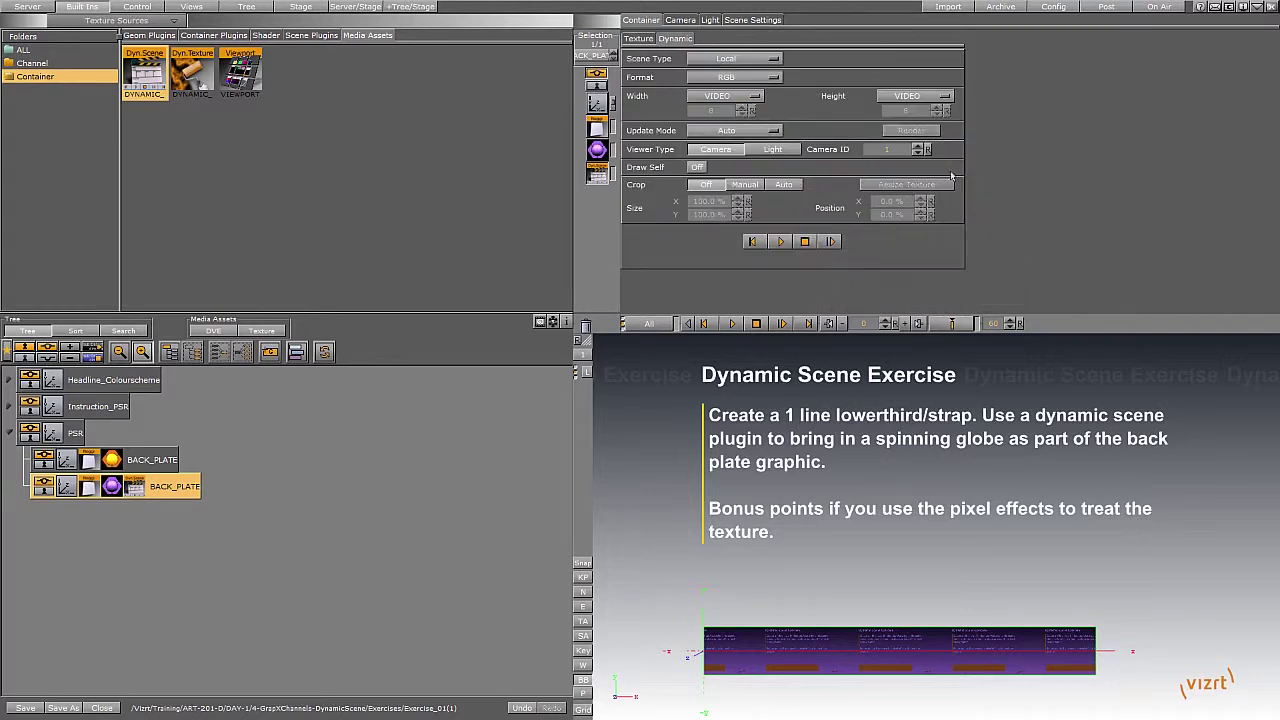
left_click(640, 40)
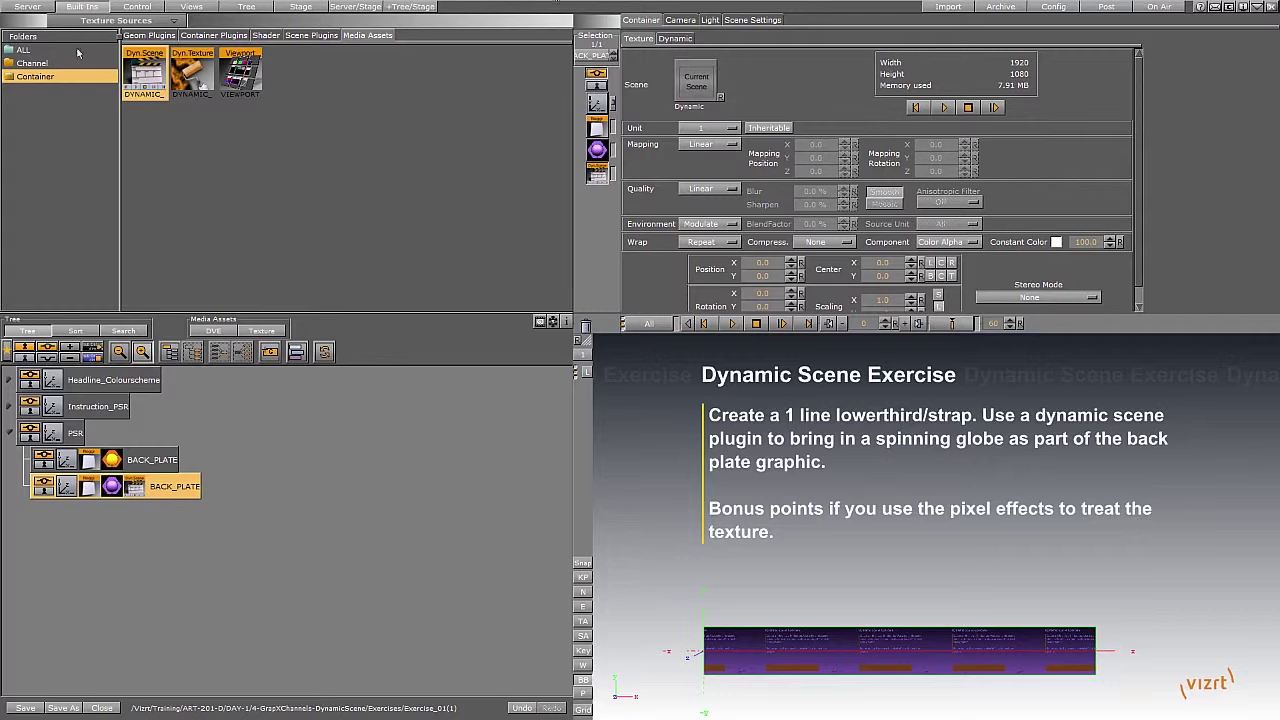
left_click(28, 7)
left_click_drag(233, 90, 692, 87)
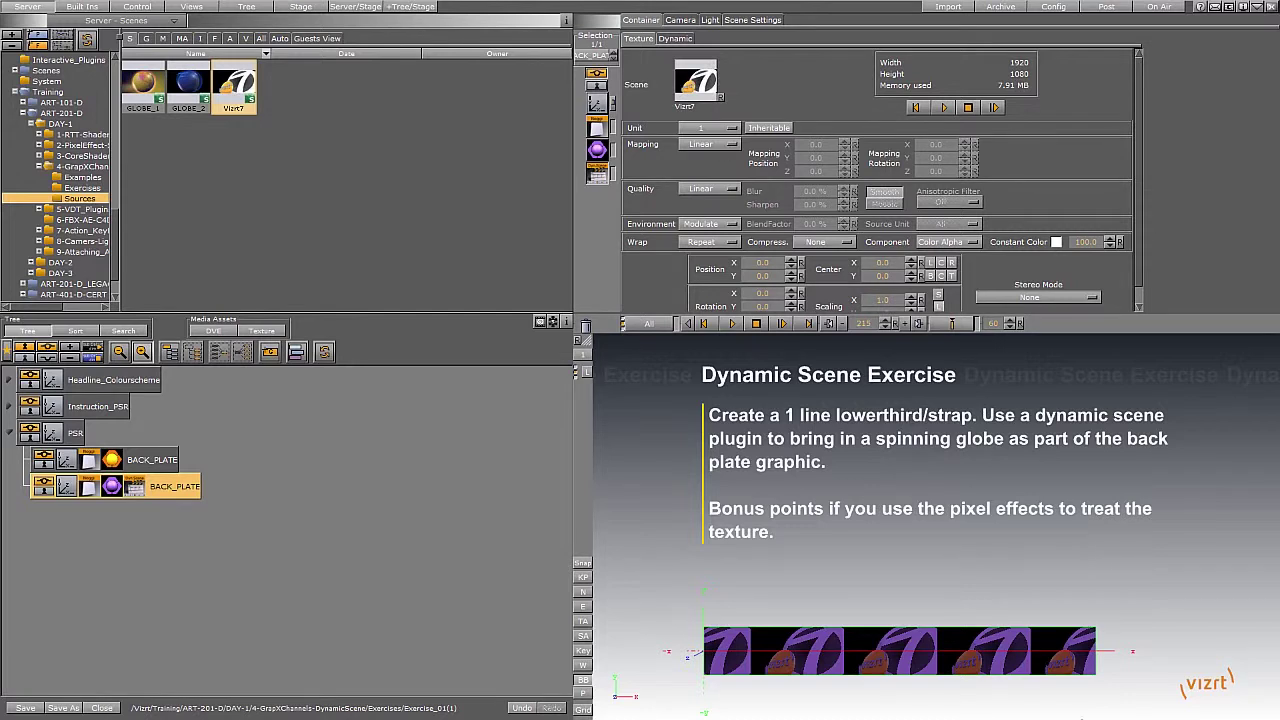
left_click(672, 40)
left_click(781, 242)
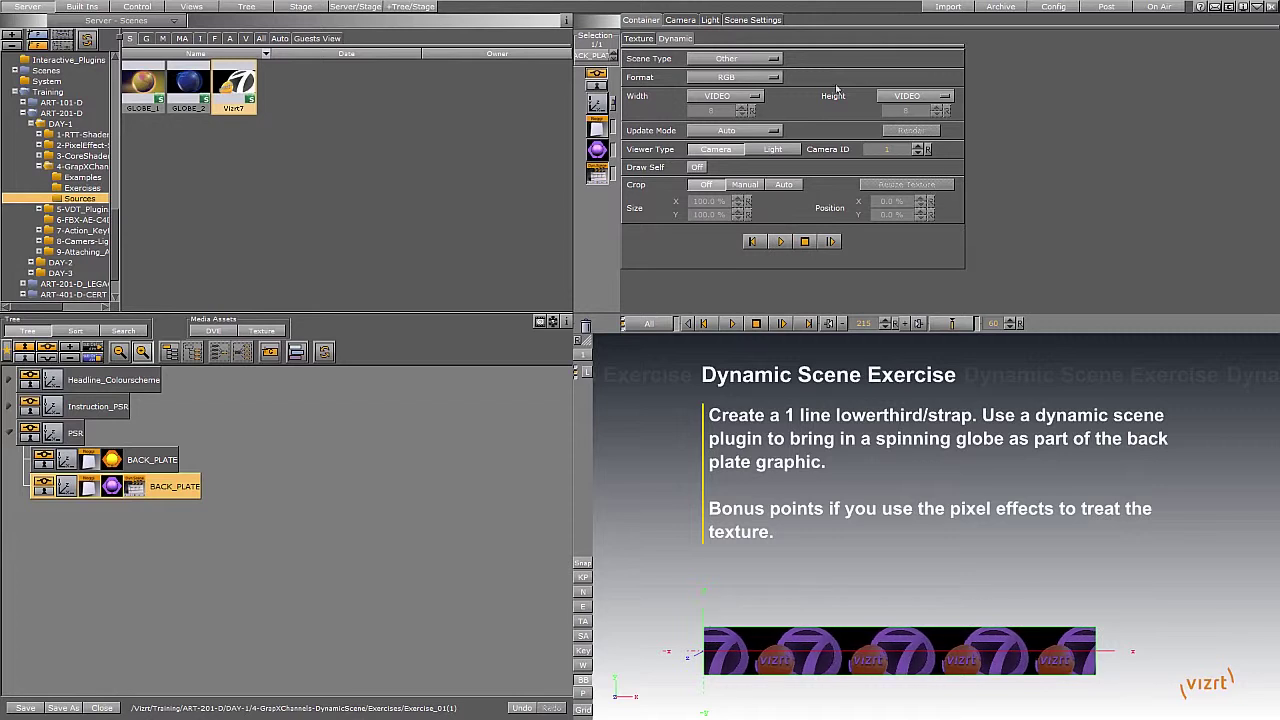
Set the textured BACK_PLATE's emission color to white (255, 255, 255) and its dynamic scene format to RGB Alpha.
left_click(598, 154)
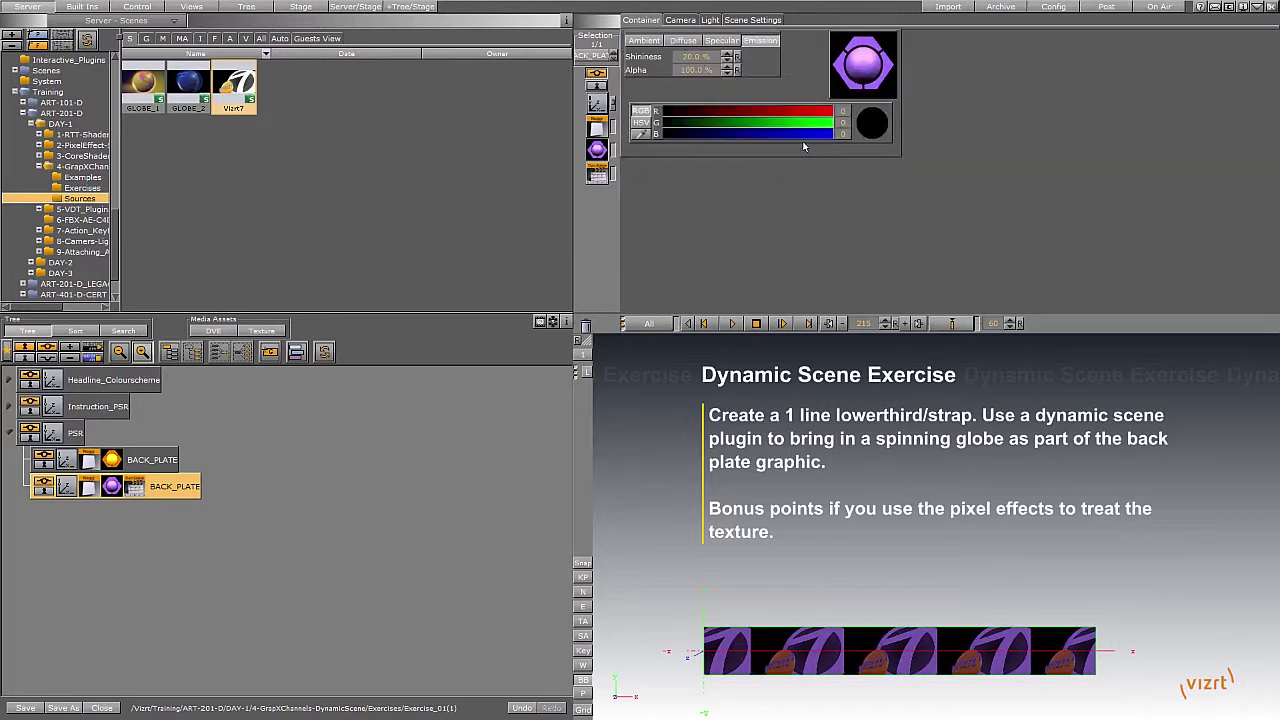
left_click_drag(797, 131, 905, 103)
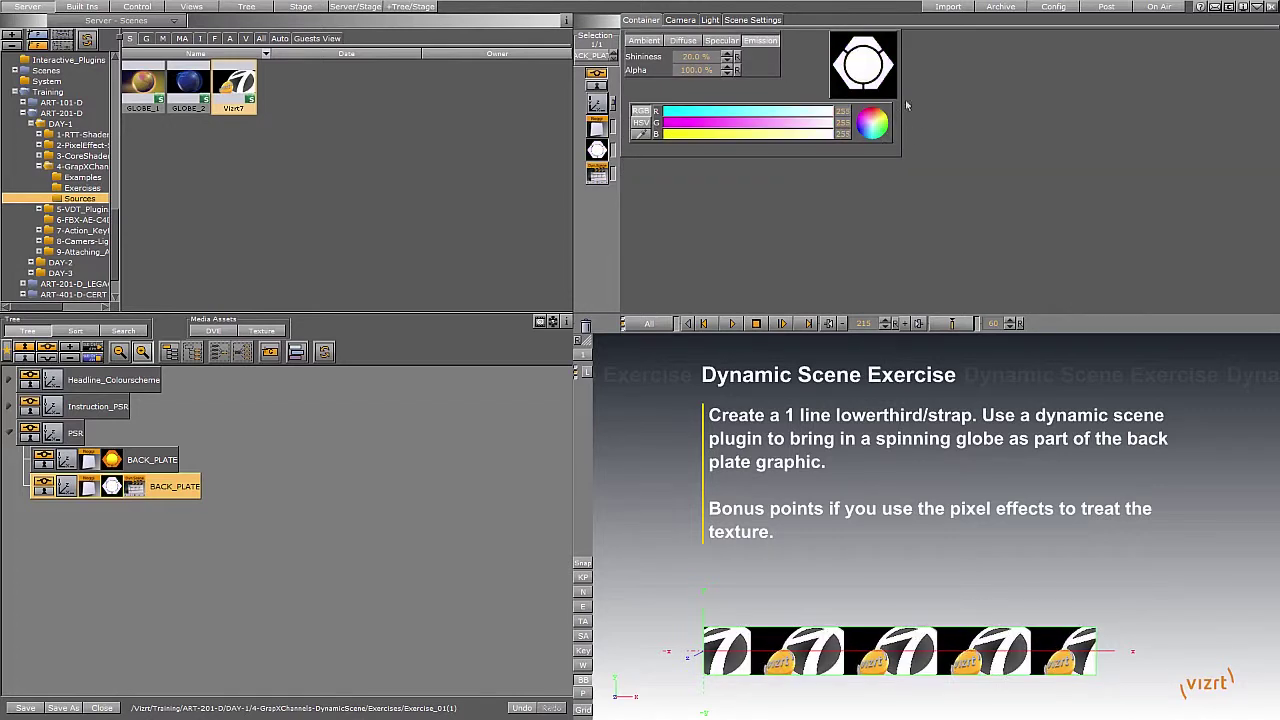
left_click(597, 172)
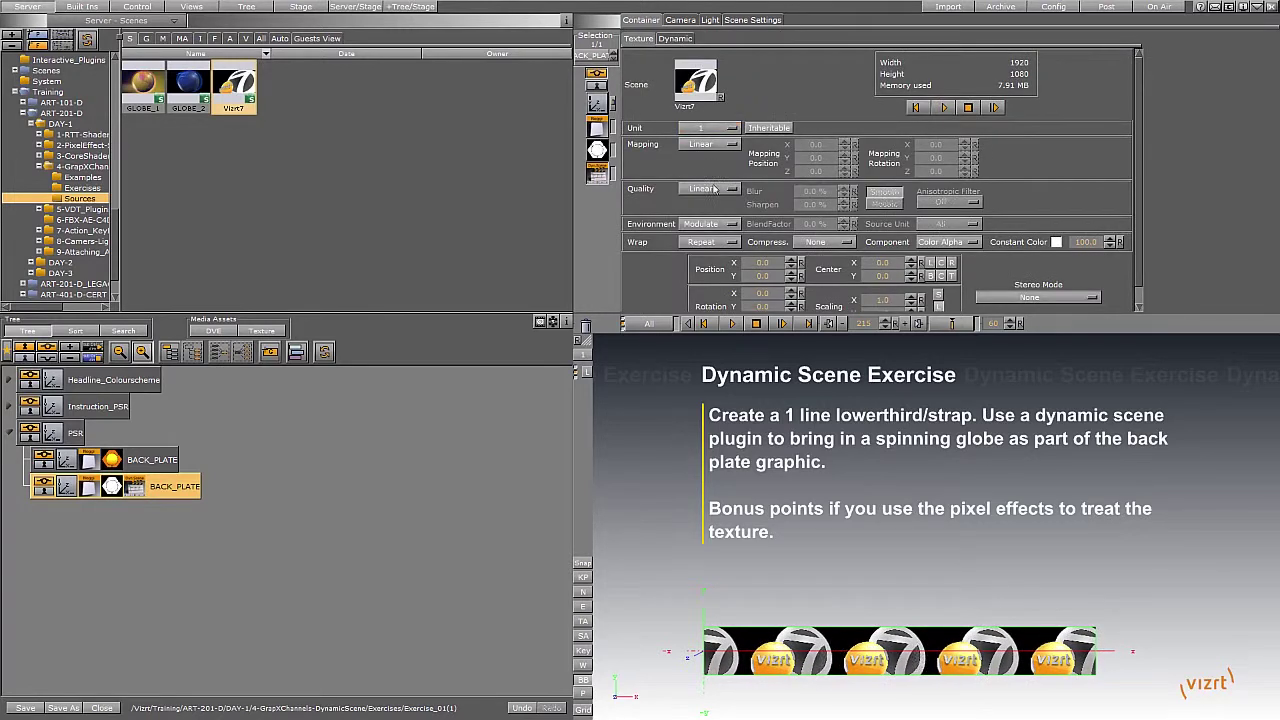
left_click(690, 40)
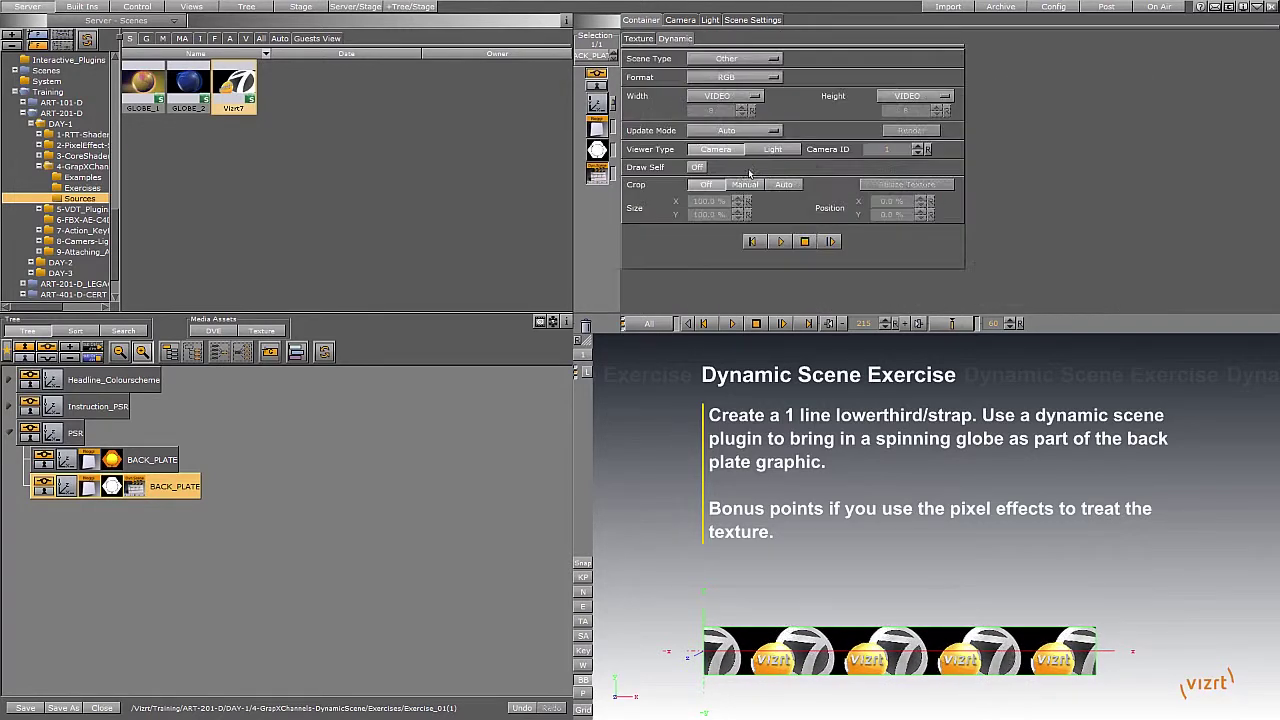
left_click(730, 77)
left_click(733, 107)
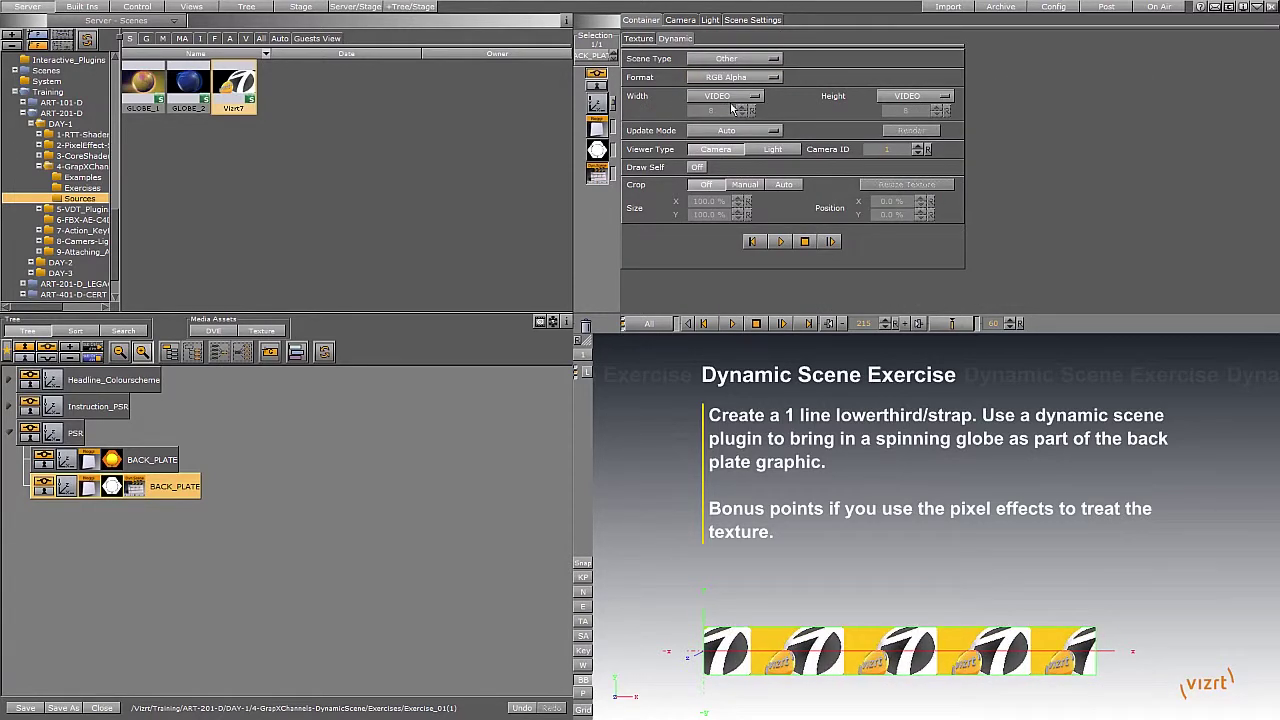
Adjust the dynamic scene texture mapping to a scaling of about 2.13 and a position of about X 12.2, Y 1.6.
left_click(640, 38)
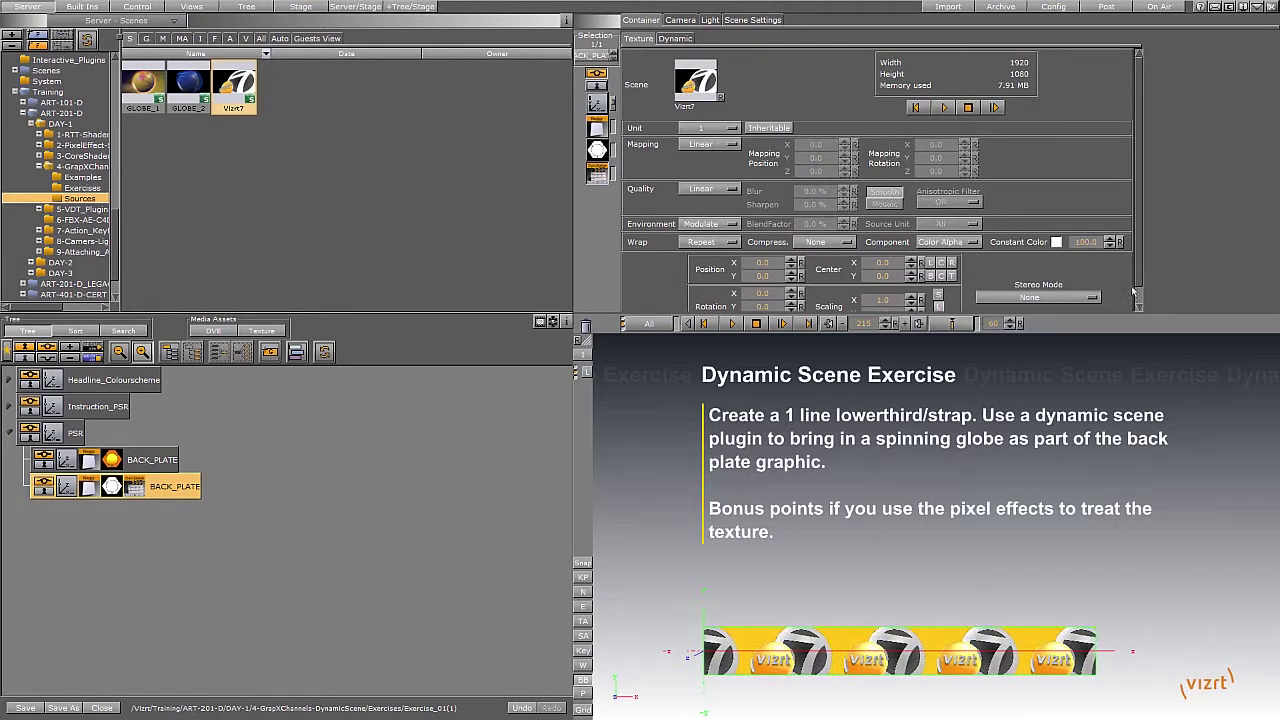
scroll(1141, 262, "down", 1)
left_click_drag(885, 288, 1011, 286)
mouse_move(764, 259)
left_mouse_down()
mouse_move(783, 257)
mouse_move(740, 246)
mouse_move(767, 245)
left_mouse_up()
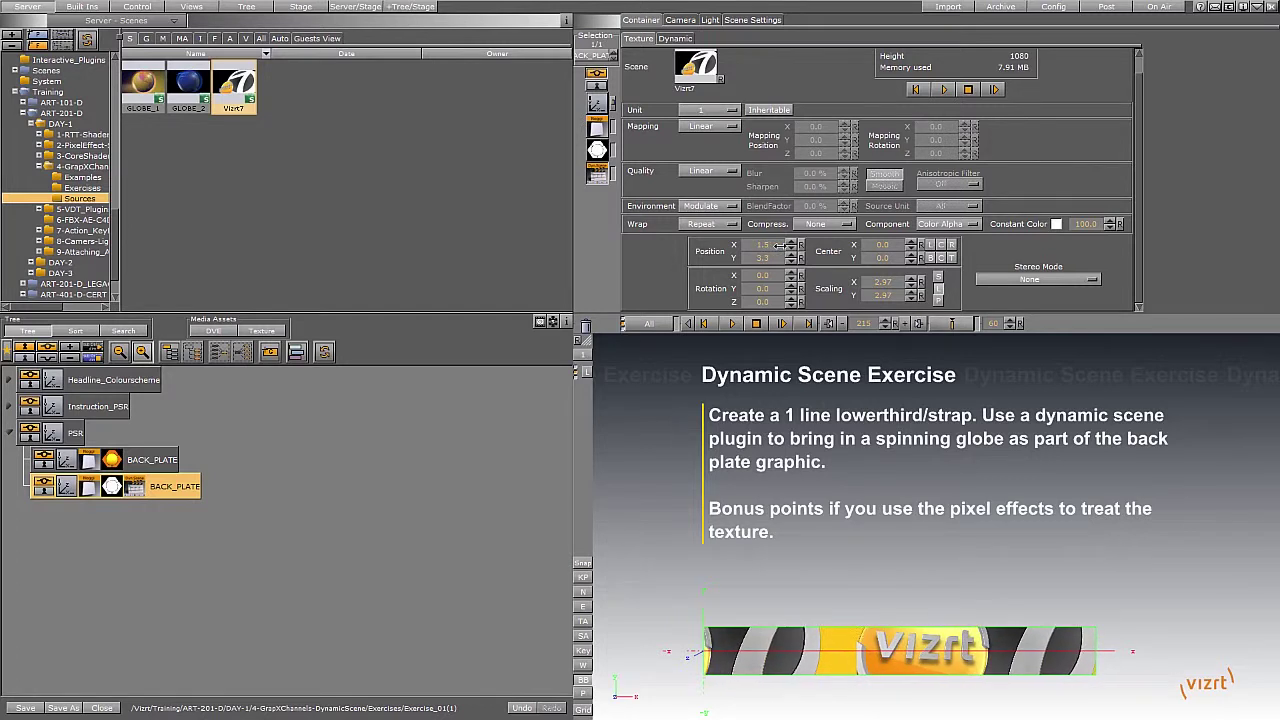
left_click_drag(785, 246, 759, 258)
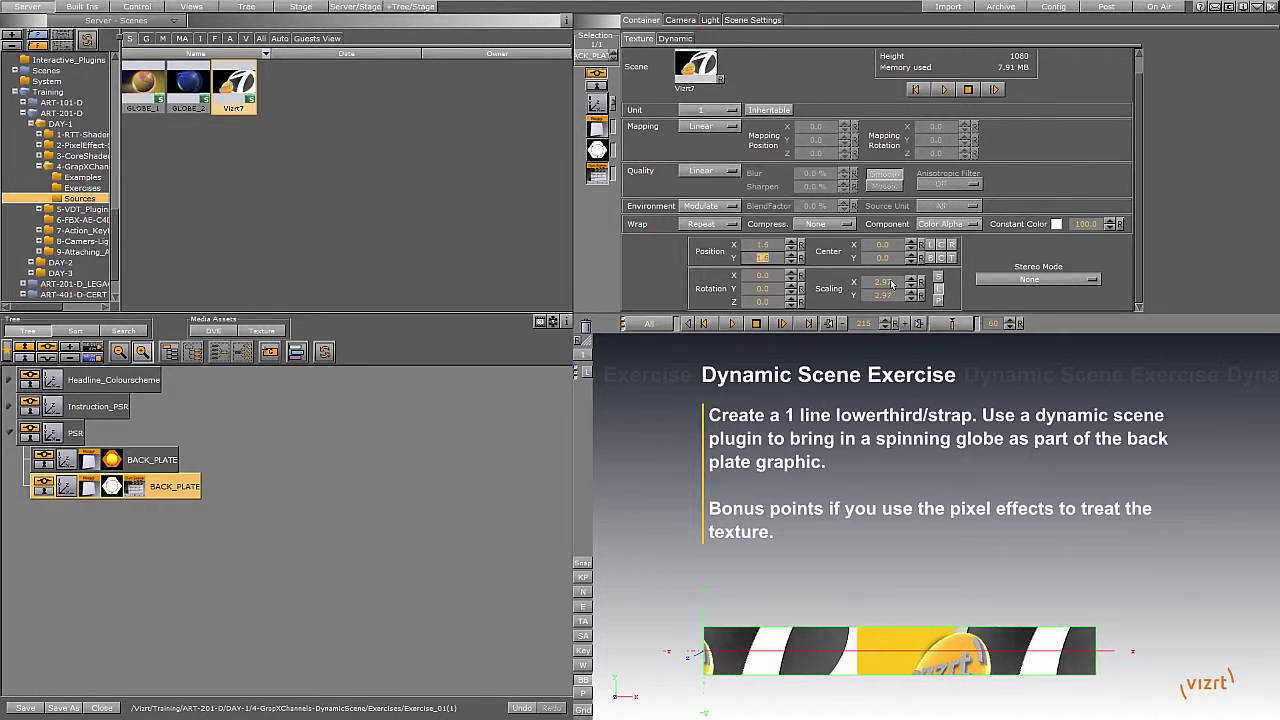
left_click_drag(891, 284, 835, 284)
left_click_drag(764, 245, 835, 243)
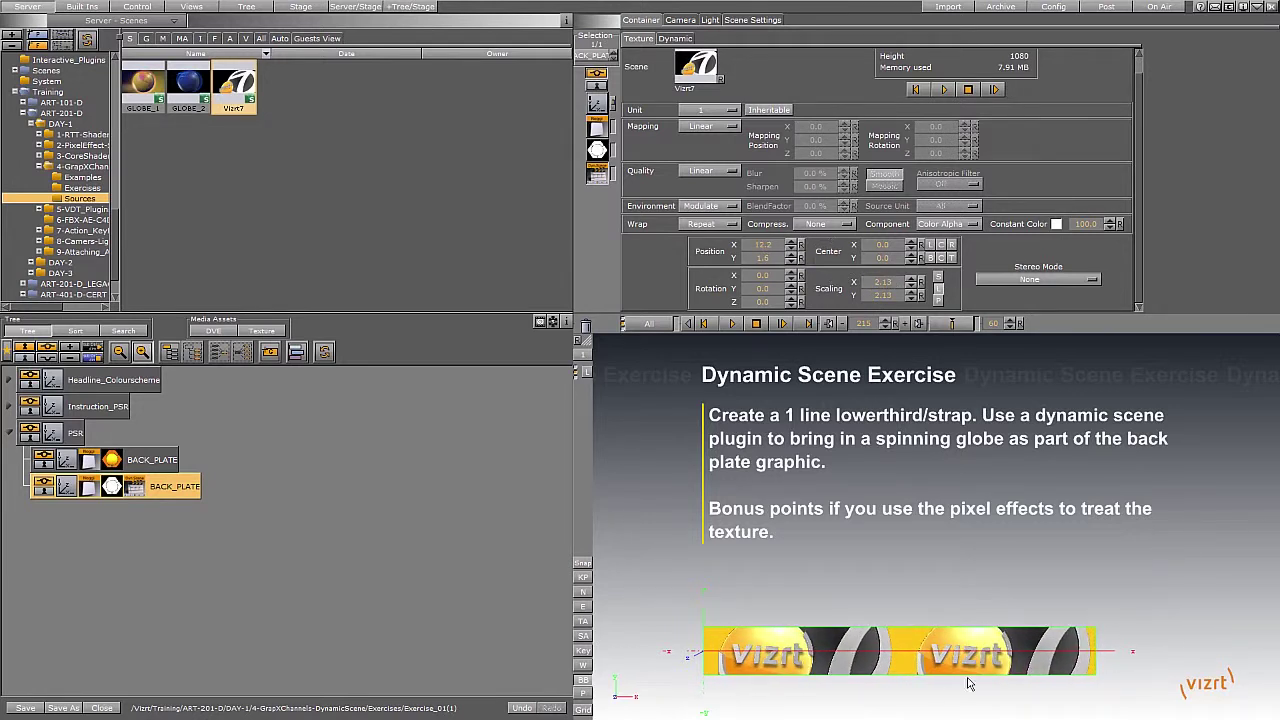
Set the textured BACK_PLATE's horizontal alignment to Right and move it along X until it lines up with the orange plate's end.
left_click(89, 488)
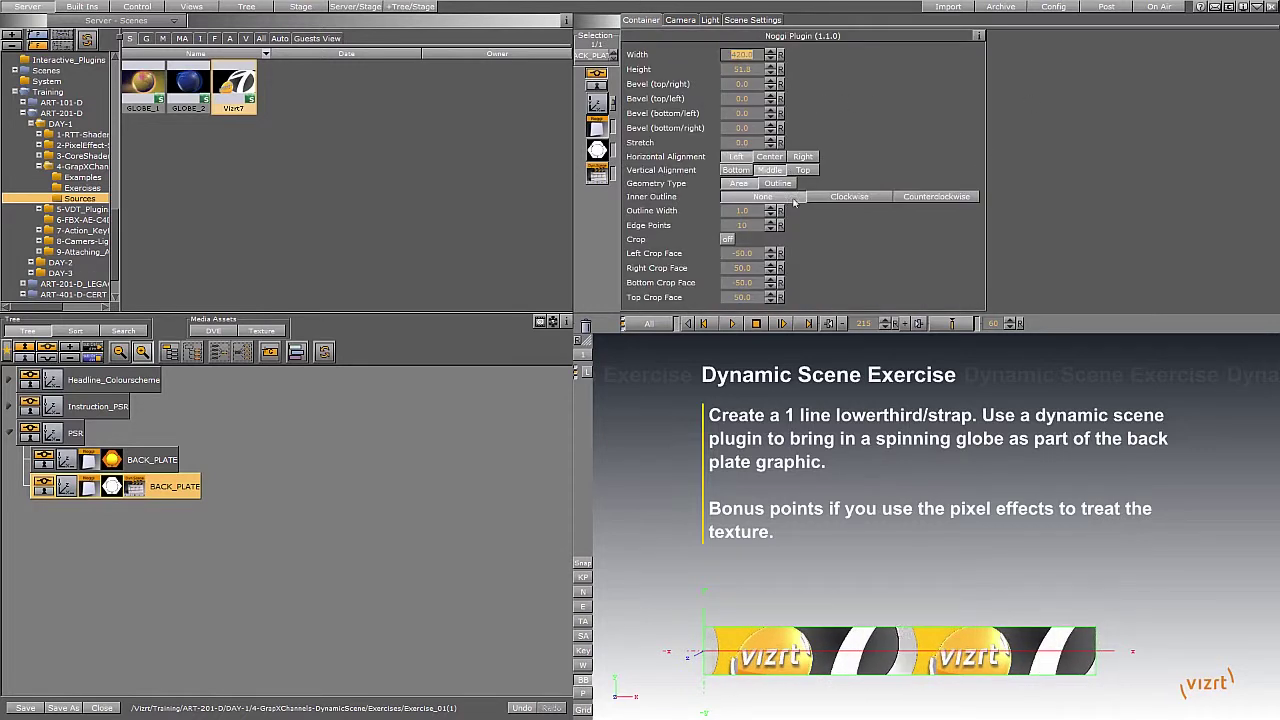
left_click(597, 103)
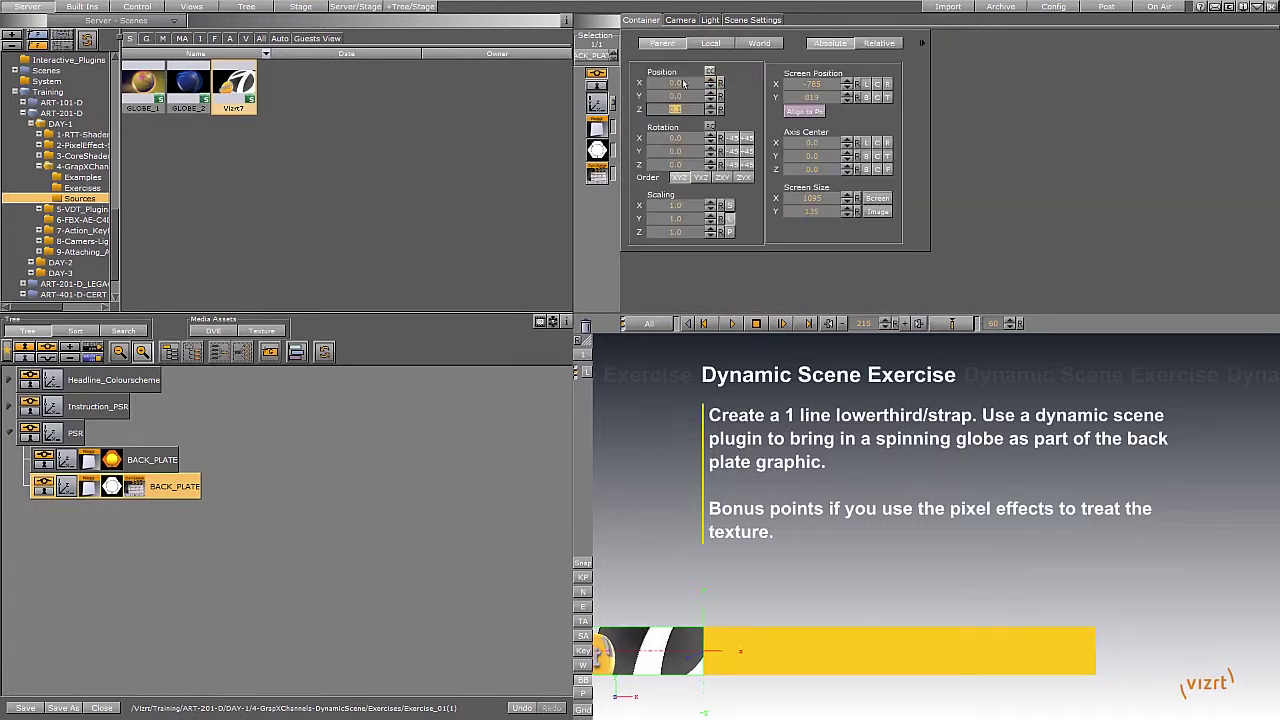
left_click_drag(683, 85, 946, 101)
Reduce the textured BACK_PLATE's width to about 192.8 and hide the bounding box in the render view.
left_click(597, 128)
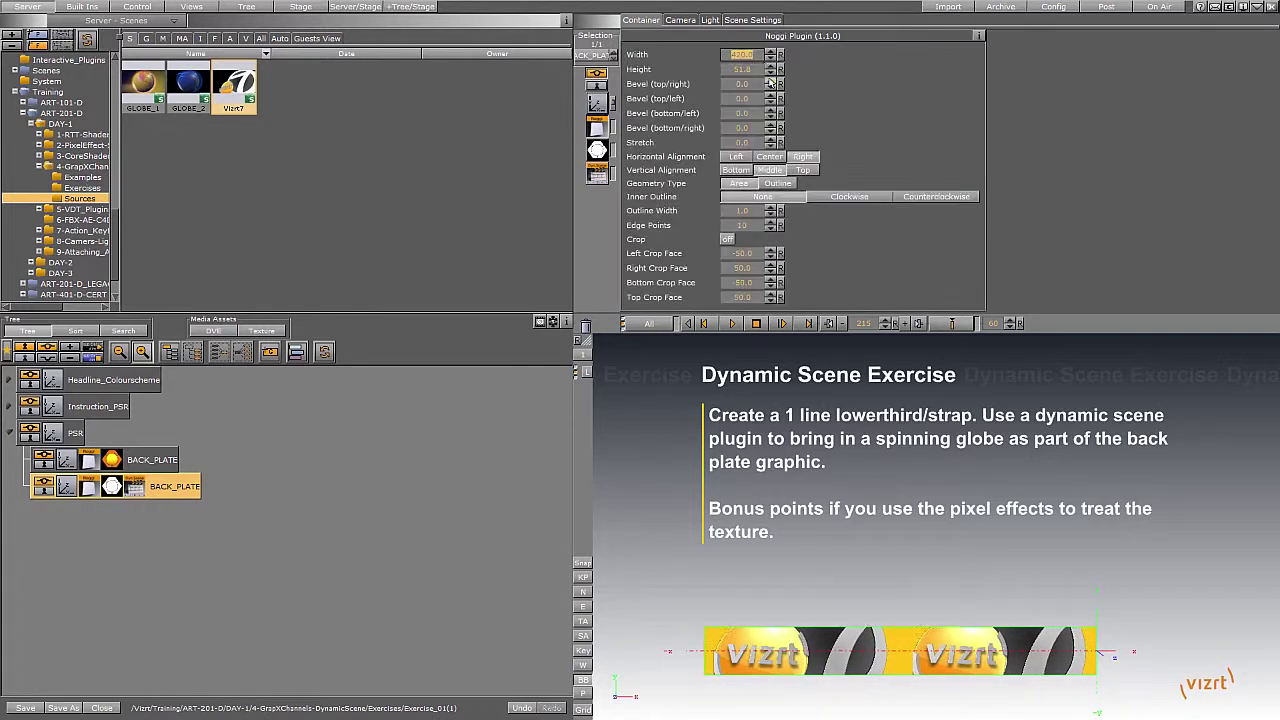
left_click_drag(762, 56, 608, 55)
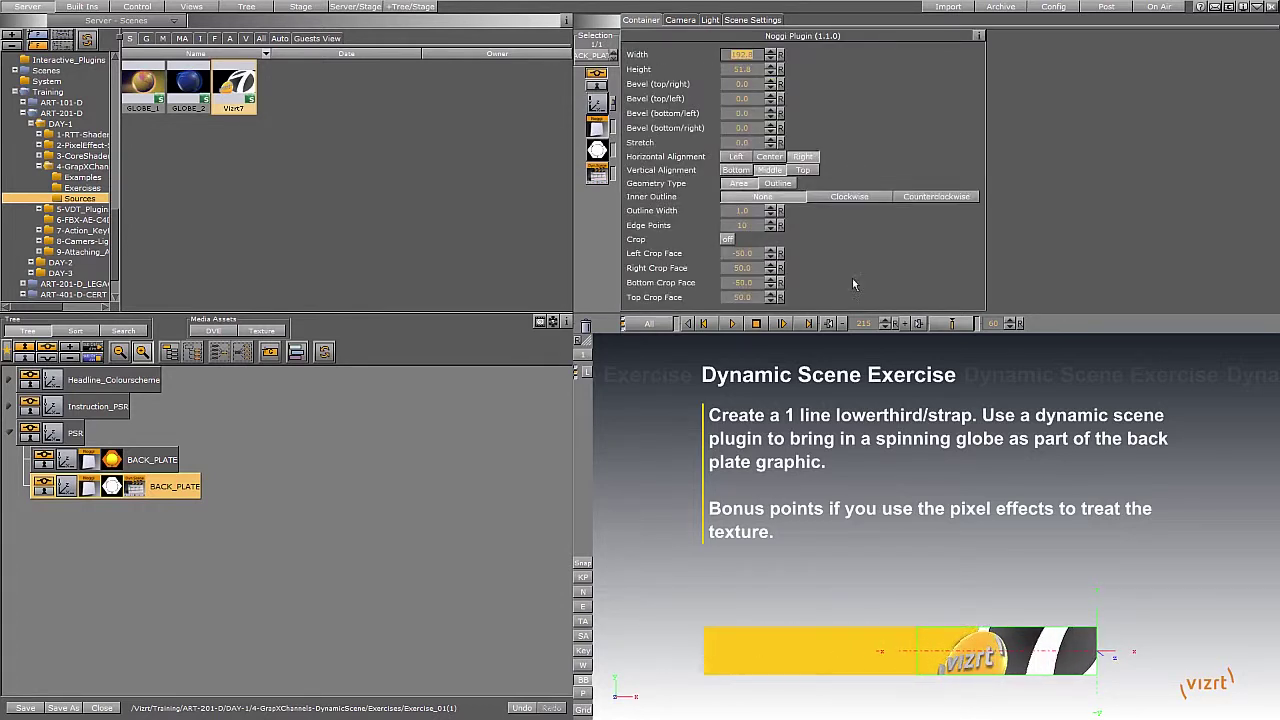
left_click(581, 681)
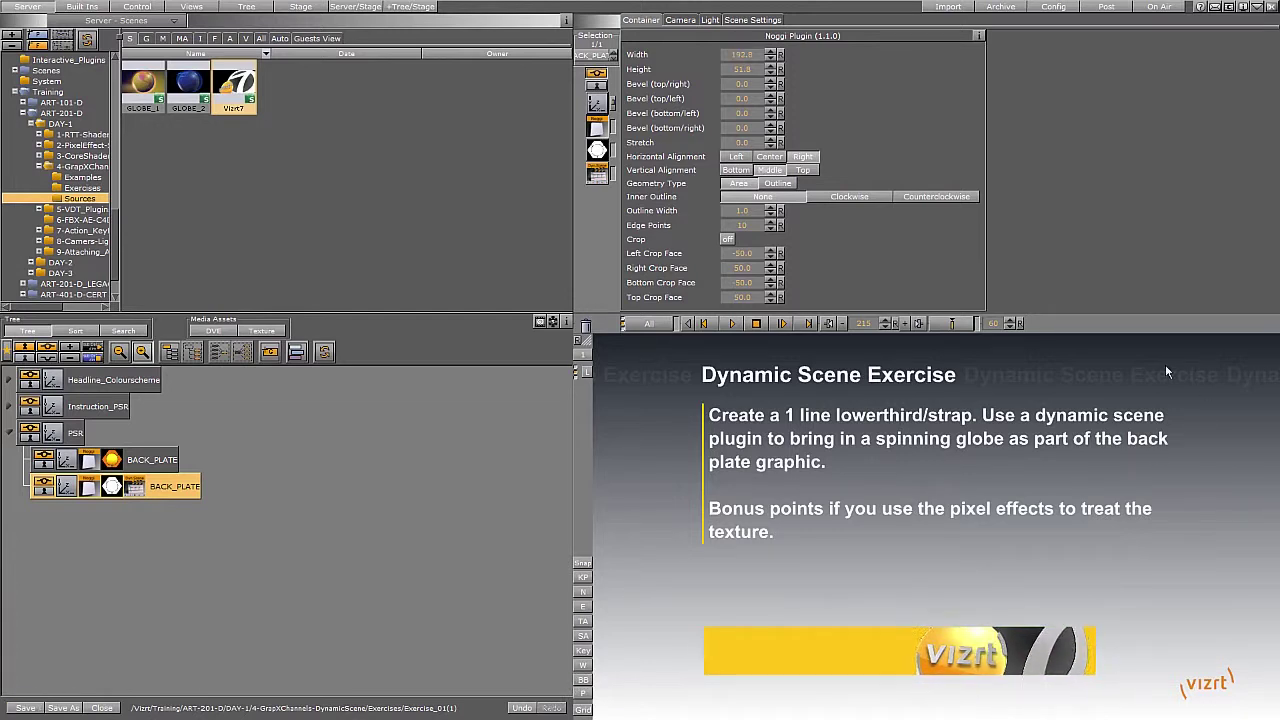
Apply the Alpha plugin to the textured BACK_PLATE and set its alpha to 70%.
left_click(82, 7)
left_click(213, 35)
left_click_drag(138, 78, 157, 487)
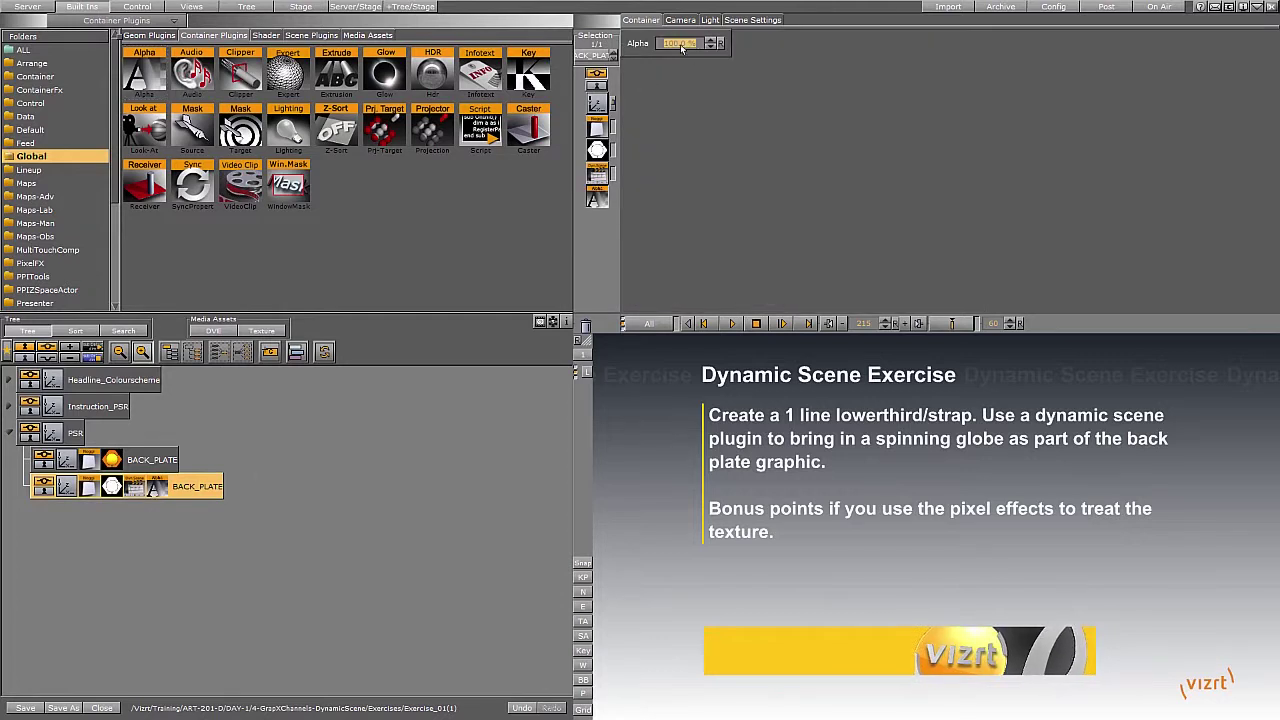
left_click_drag(660, 44, 669, 44)
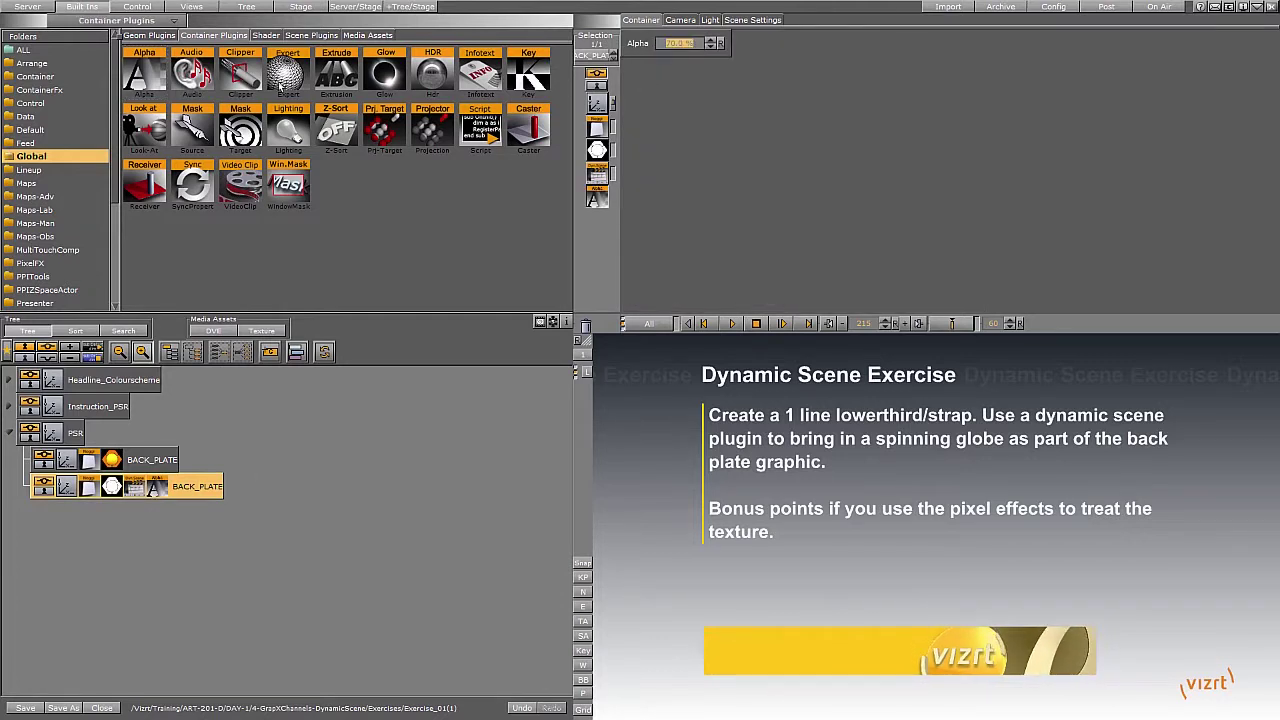
Add the Expert plugin to the textured BACK_PLATE, try several render modes and choose Multiply.
left_click_drag(281, 81, 188, 487)
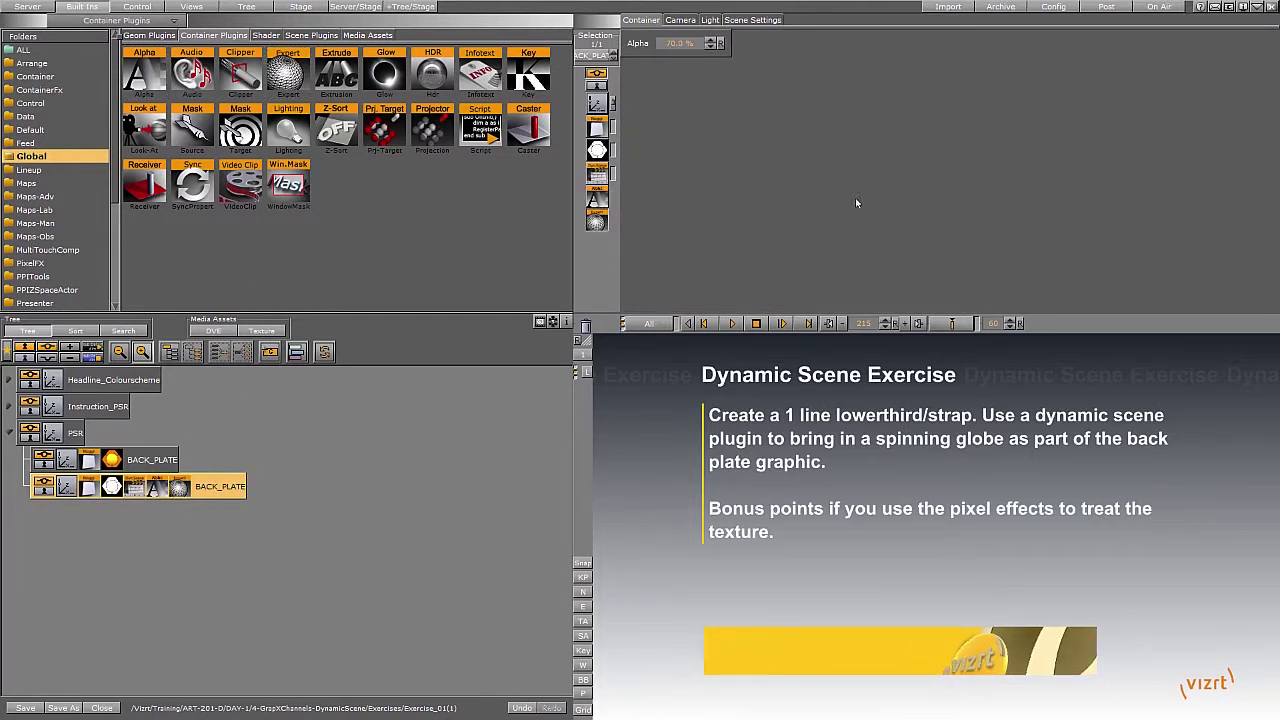
left_click(779, 183)
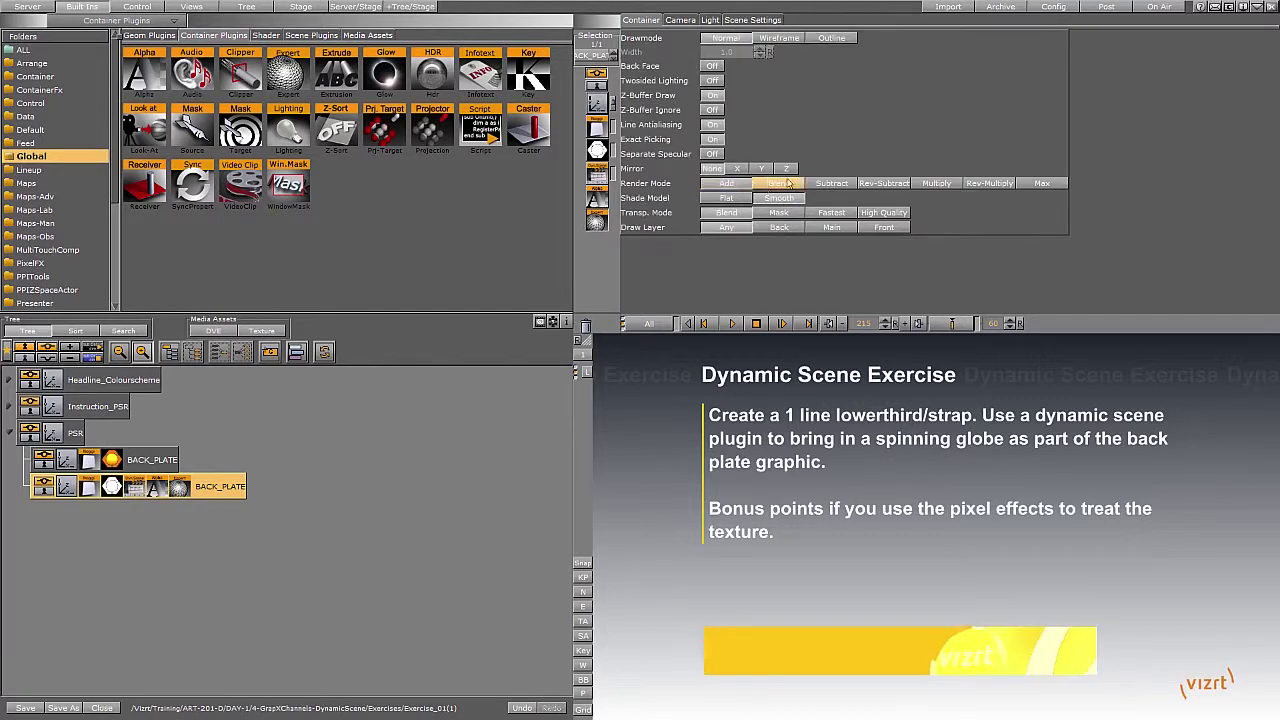
left_click(831, 183)
left_click(884, 183)
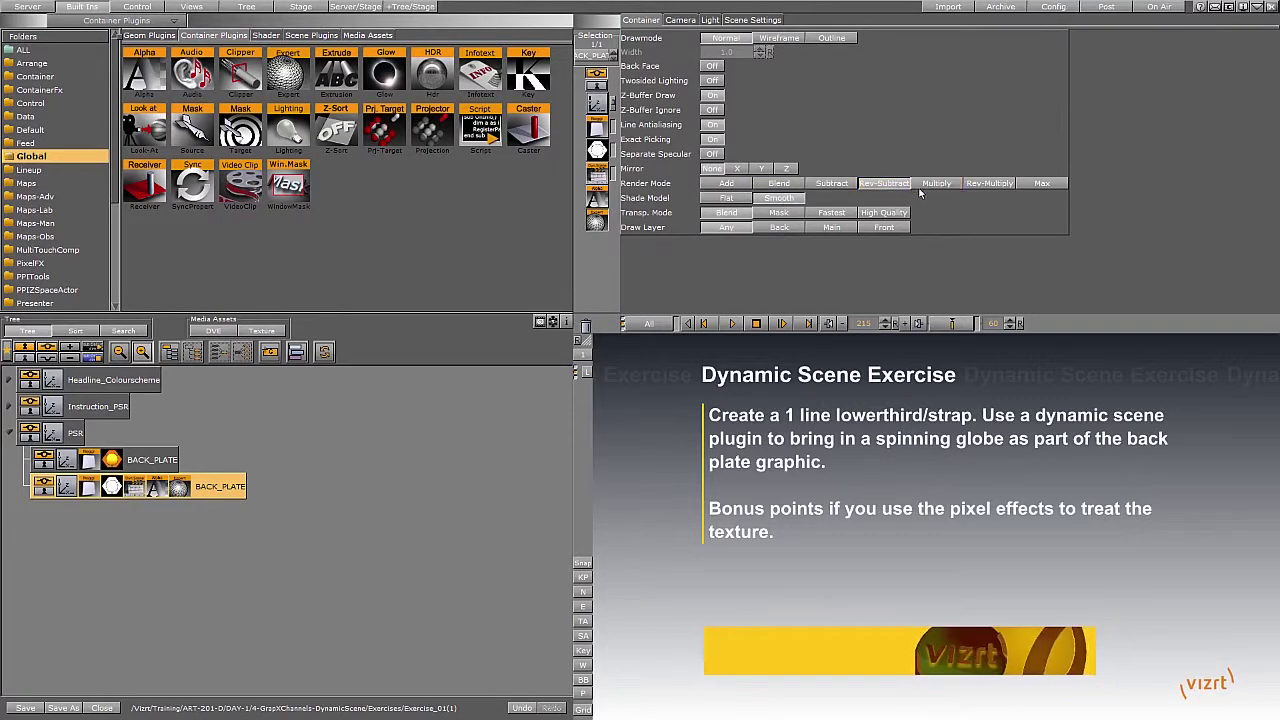
left_click(936, 183)
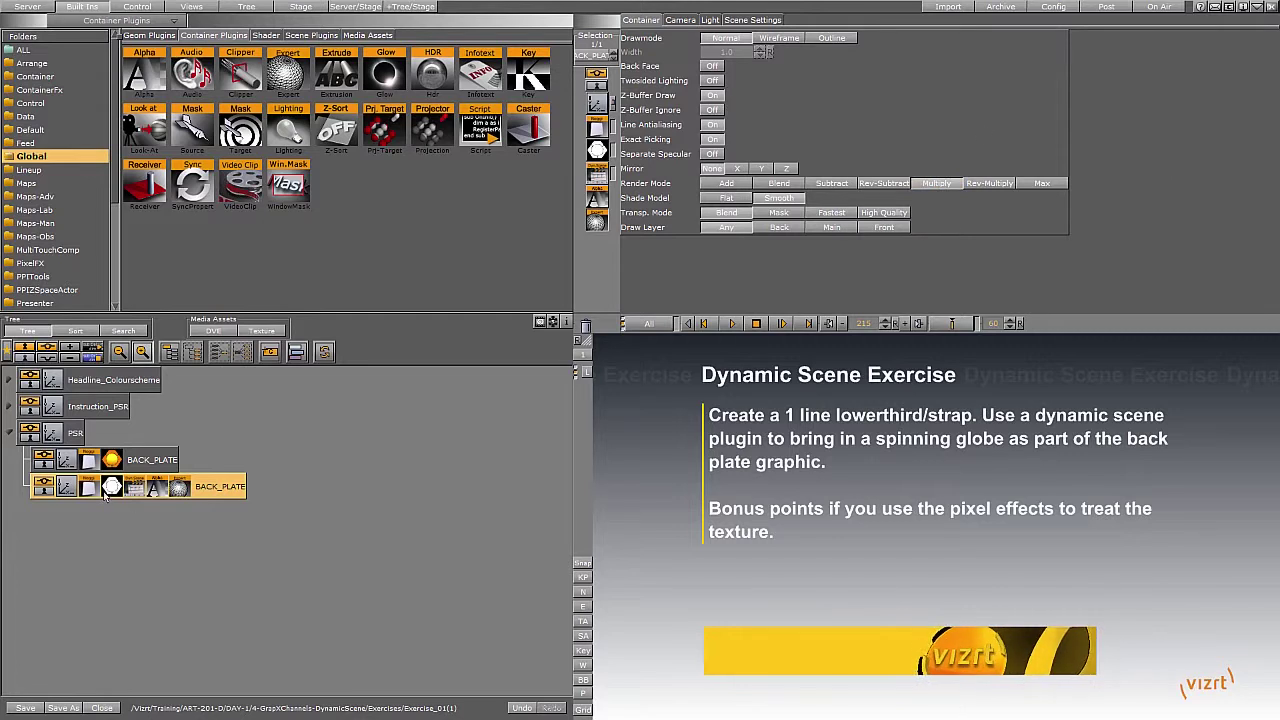
Widen the textured BACK_PLATE to about 198 and save the scene.
left_click(597, 129)
left_click_drag(748, 55, 771, 54)
left_click(25, 705)
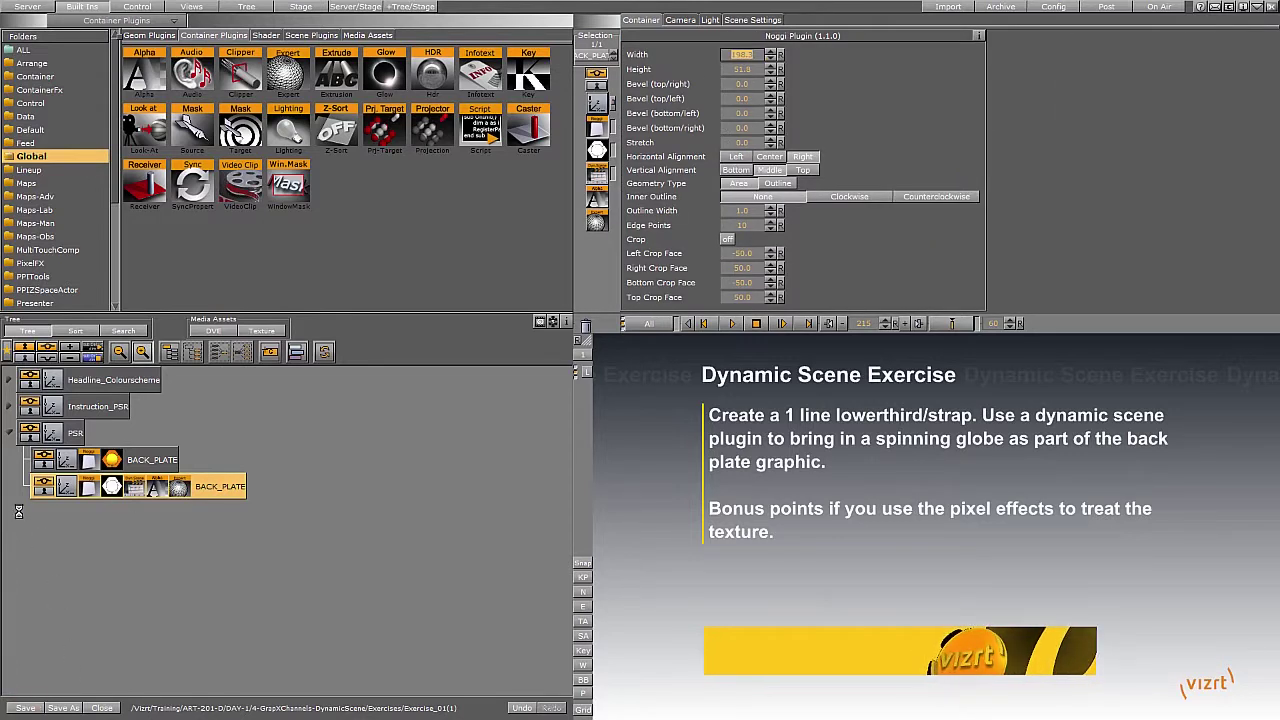
Group both BACK_PLATE containers under a new parent container and name it Graphic_Layer.
left_click(162, 460)
left_click(238, 489, "ctrl")
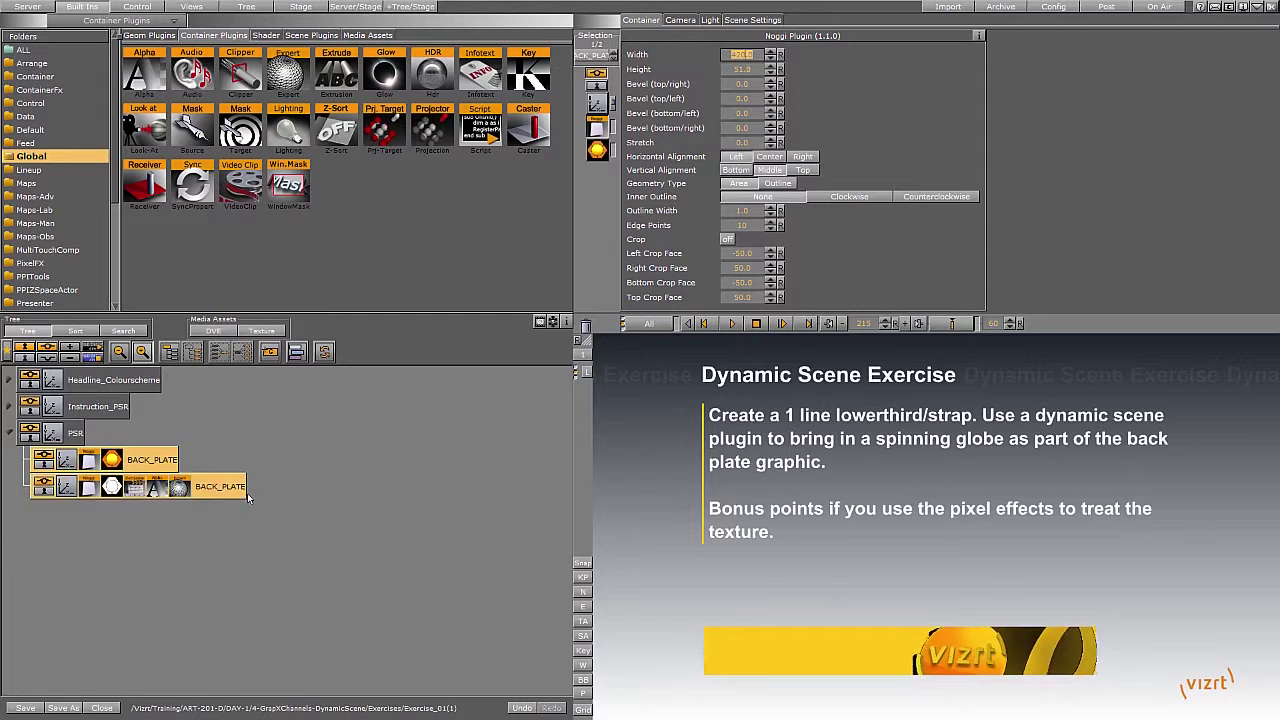
left_click(179, 353)
left_click(110, 460)
left_click(98, 462)
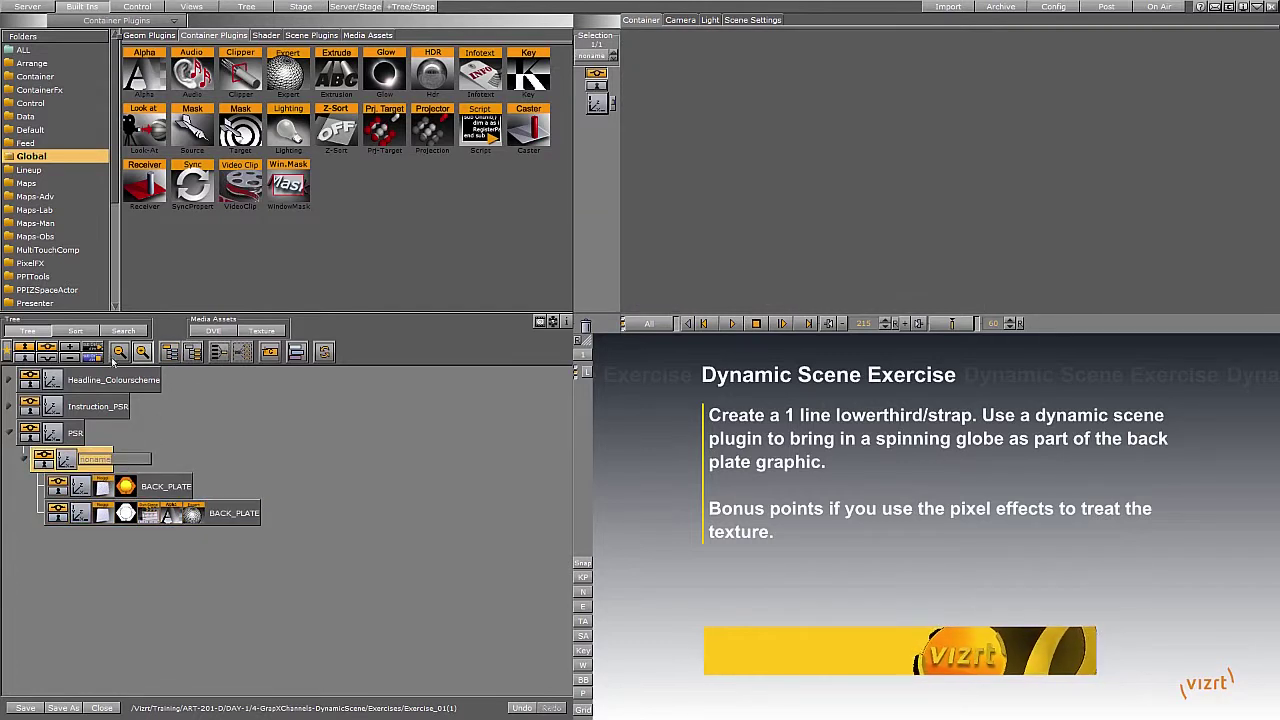
type("Graphic")
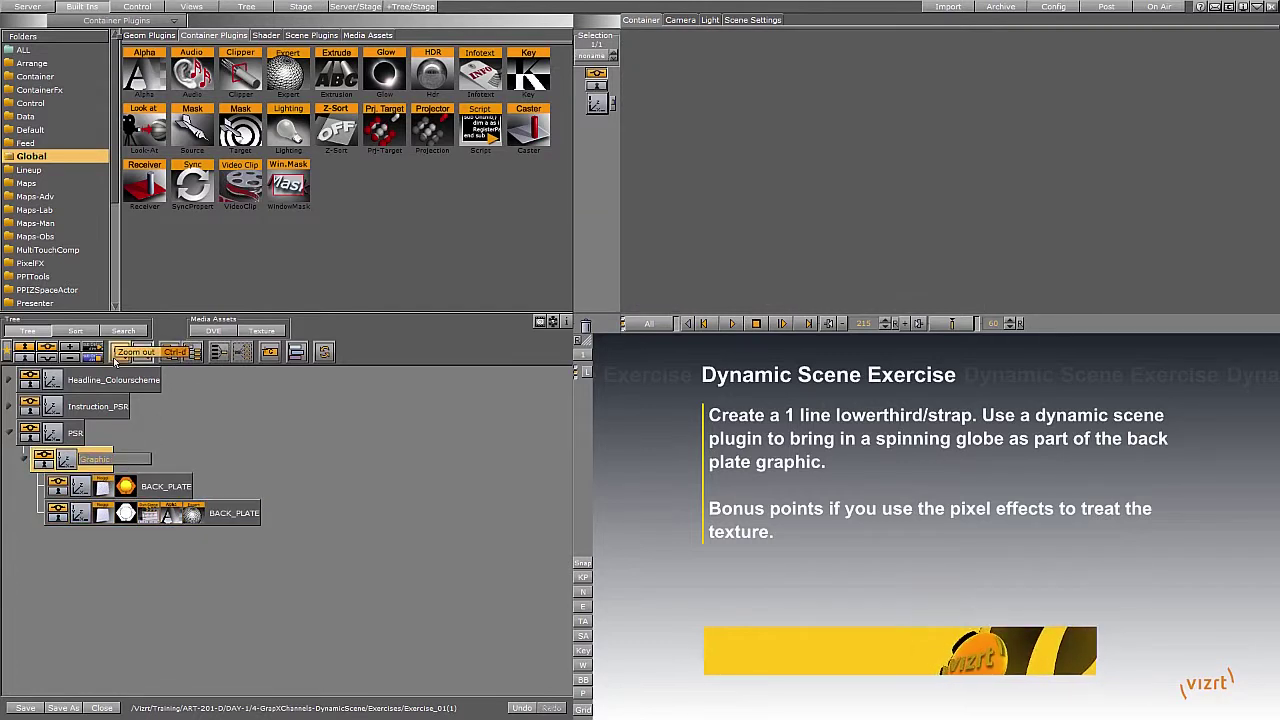
type("aphic_Layer")
key("Return")
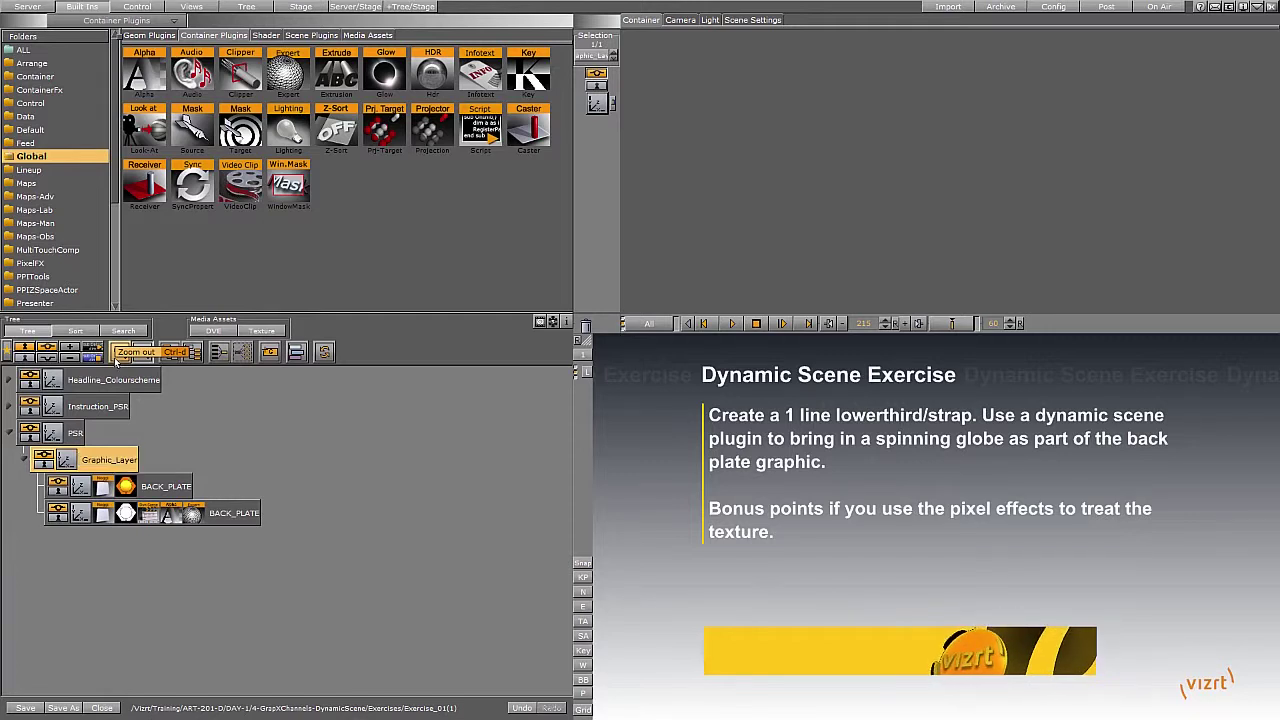
Collapse Graphic_Layer and add an arial-bold text container below it under PSR.
left_click(22, 460)
left_click(148, 35)
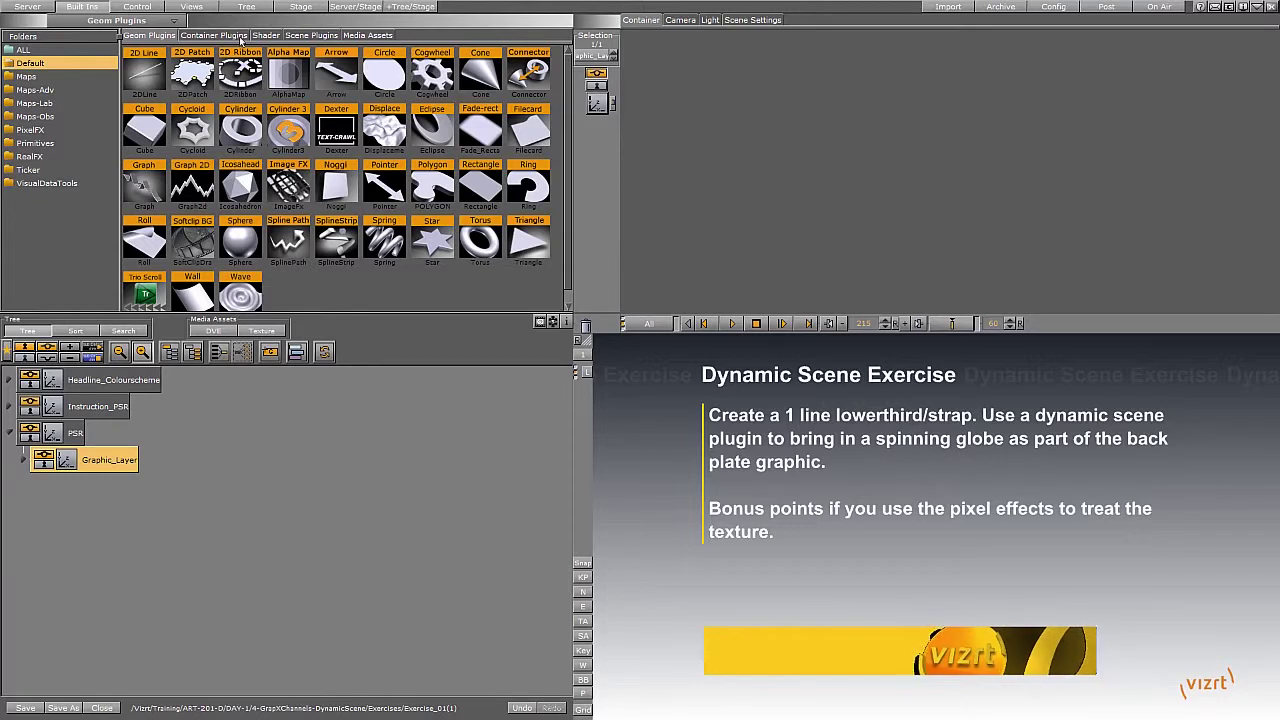
left_click(7, 352)
left_click(123, 387)
left_click_drag(120, 385, 100, 545)
left_click(100, 543)
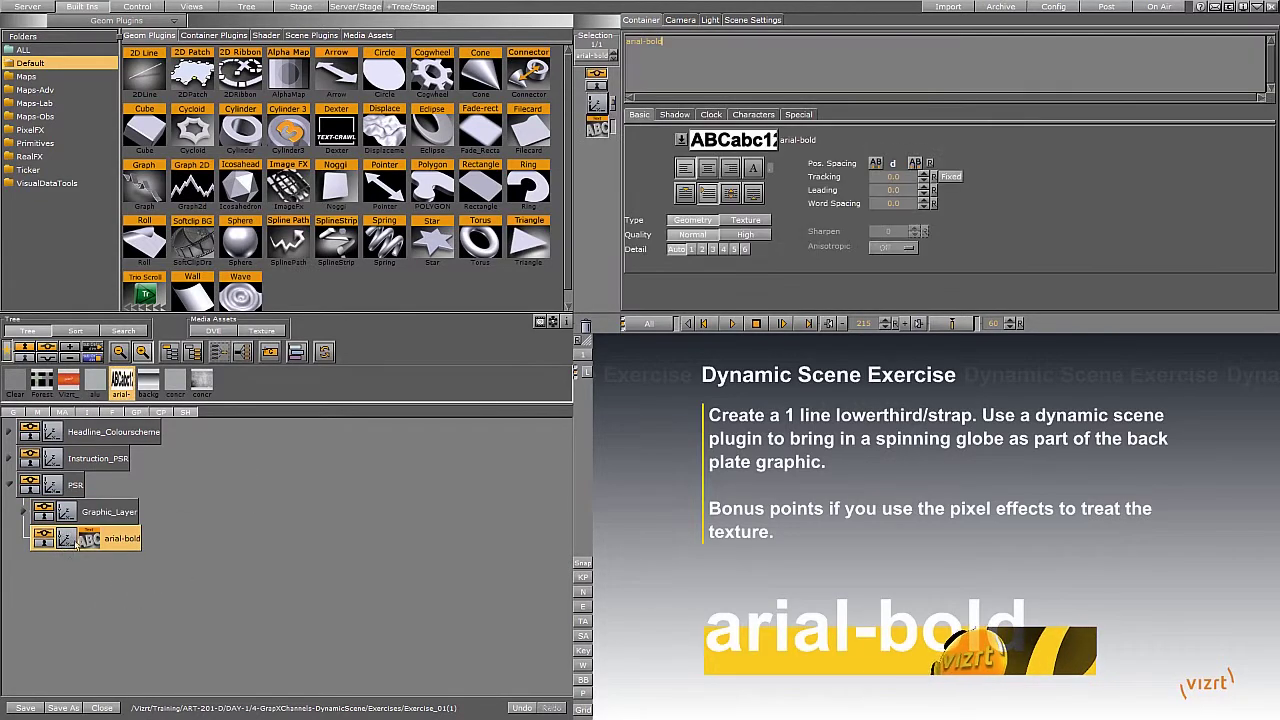
Replace the text with "headline", shrink it and position it within the yellow back plate.
left_click_drag(686, 42, 605, 22)
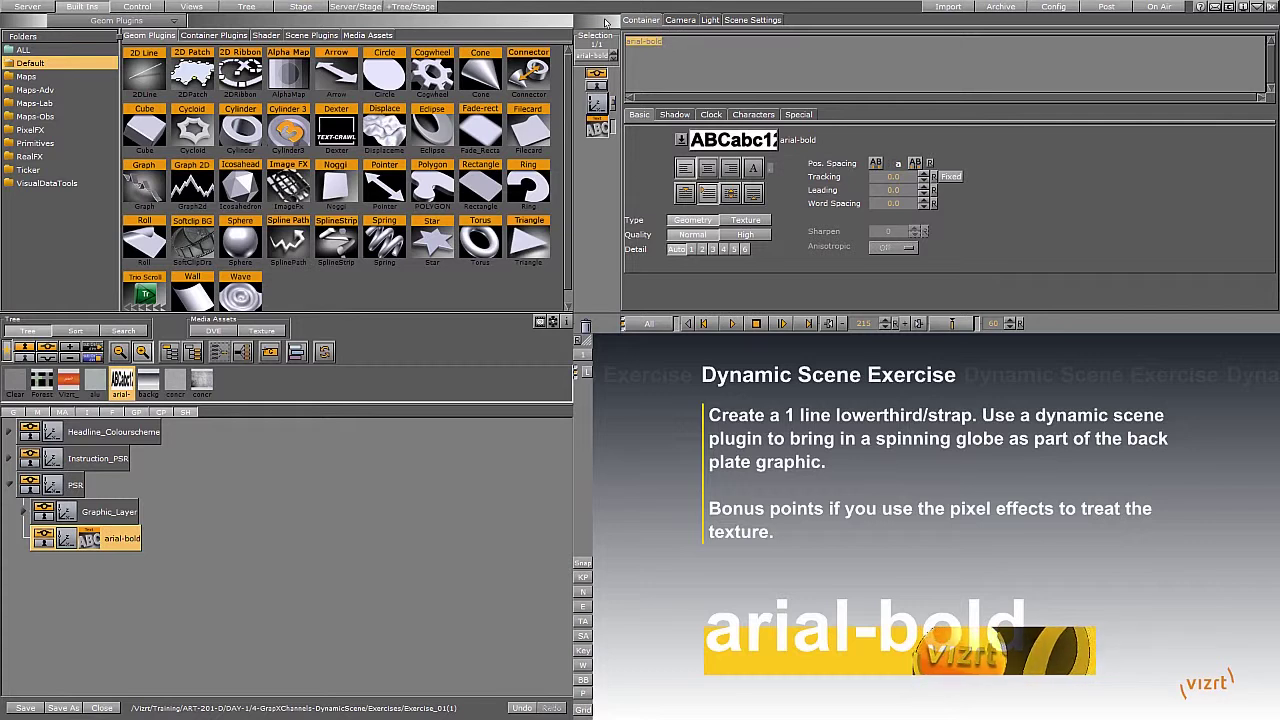
type("headline")
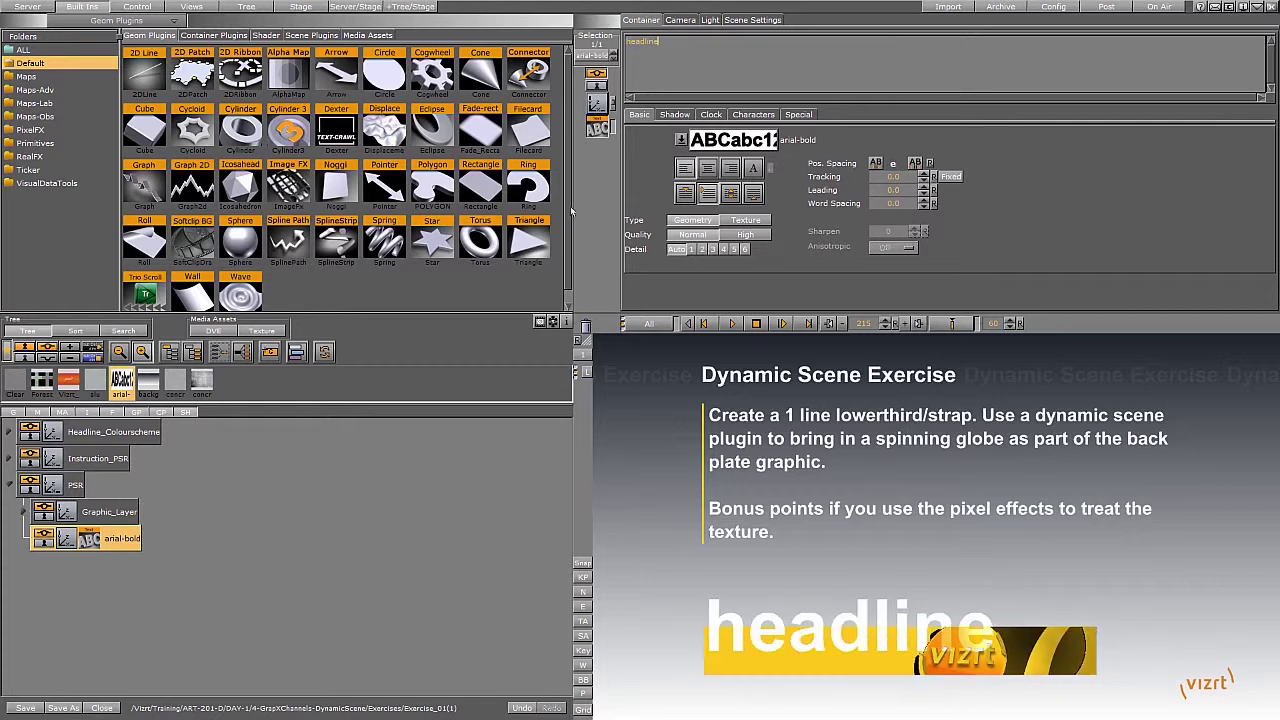
left_click(57, 540)
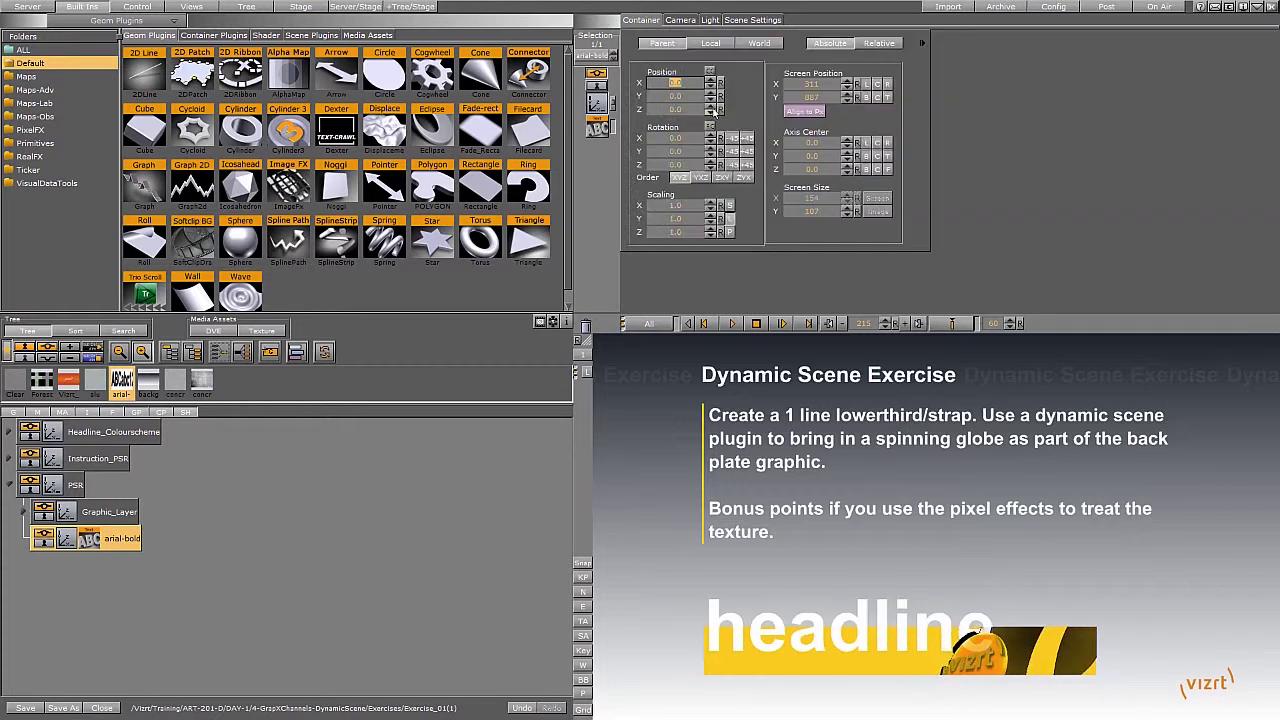
left_click_drag(700, 97, 689, 135)
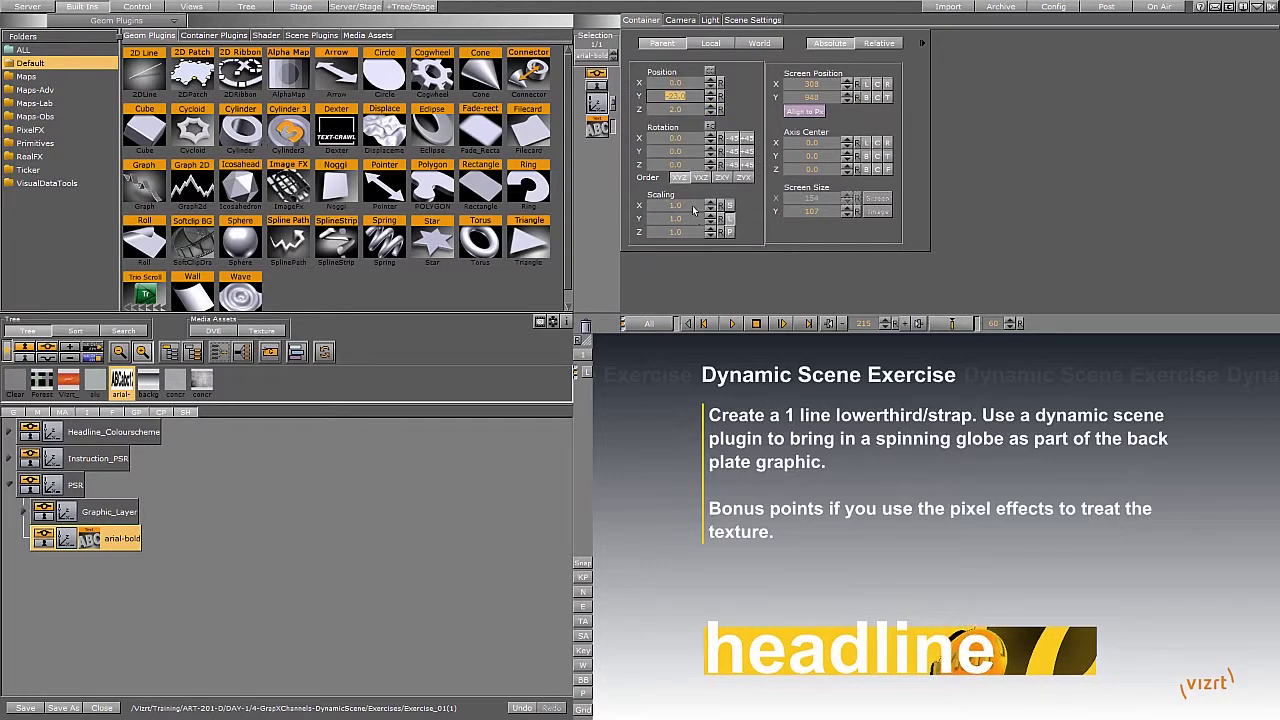
left_click_drag(693, 208, 684, 208)
mouse_move(683, 98)
left_mouse_down()
mouse_move(689, 88)
mouse_move(686, 122)
left_mouse_up()
left_click(676, 96)
left_click(52, 490)
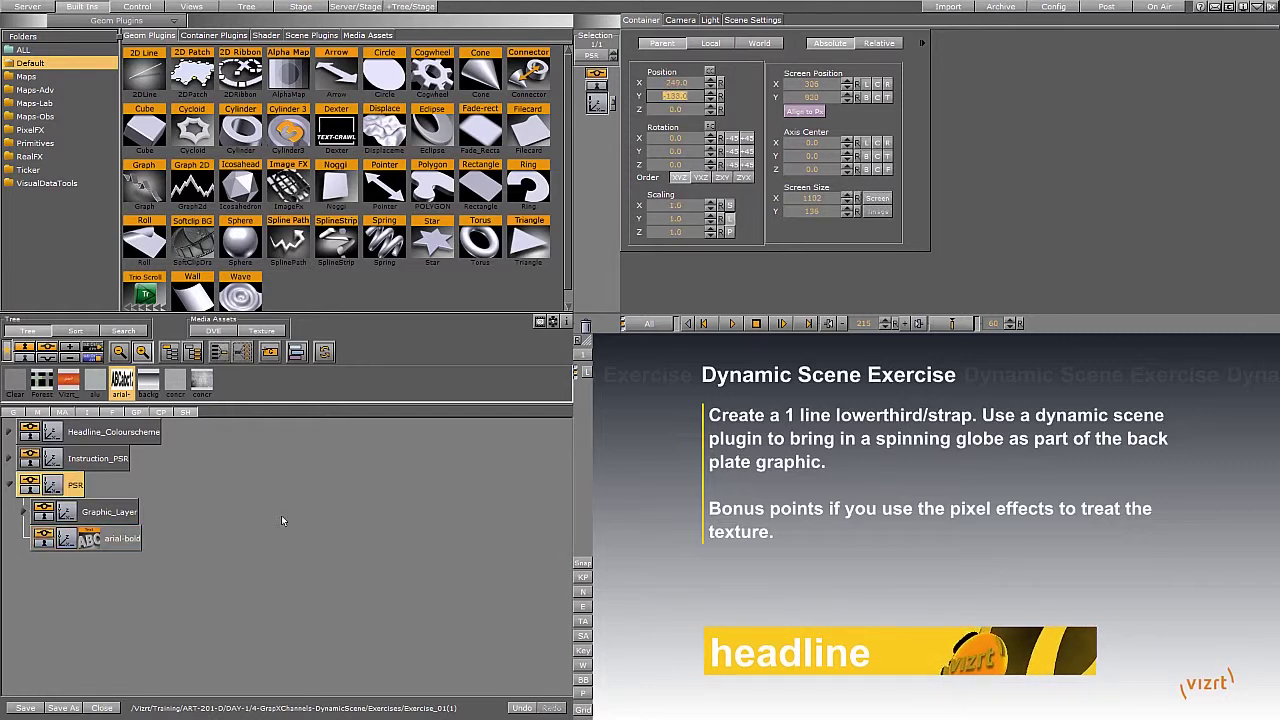
Widen the yellow BACK_PLATE to about 433 and add a WindowMask to the textured BACK_PLATE that tracks the yellow one.
left_click(20, 514)
left_click(103, 538)
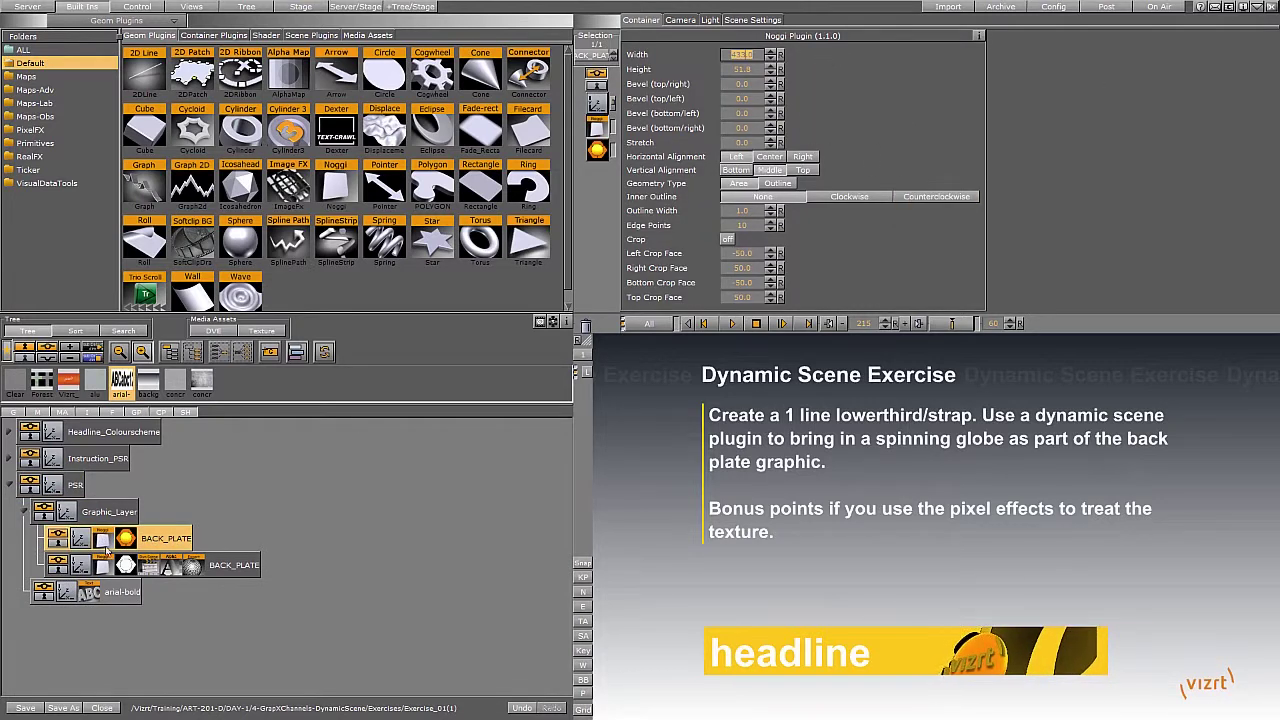
left_click(210, 36)
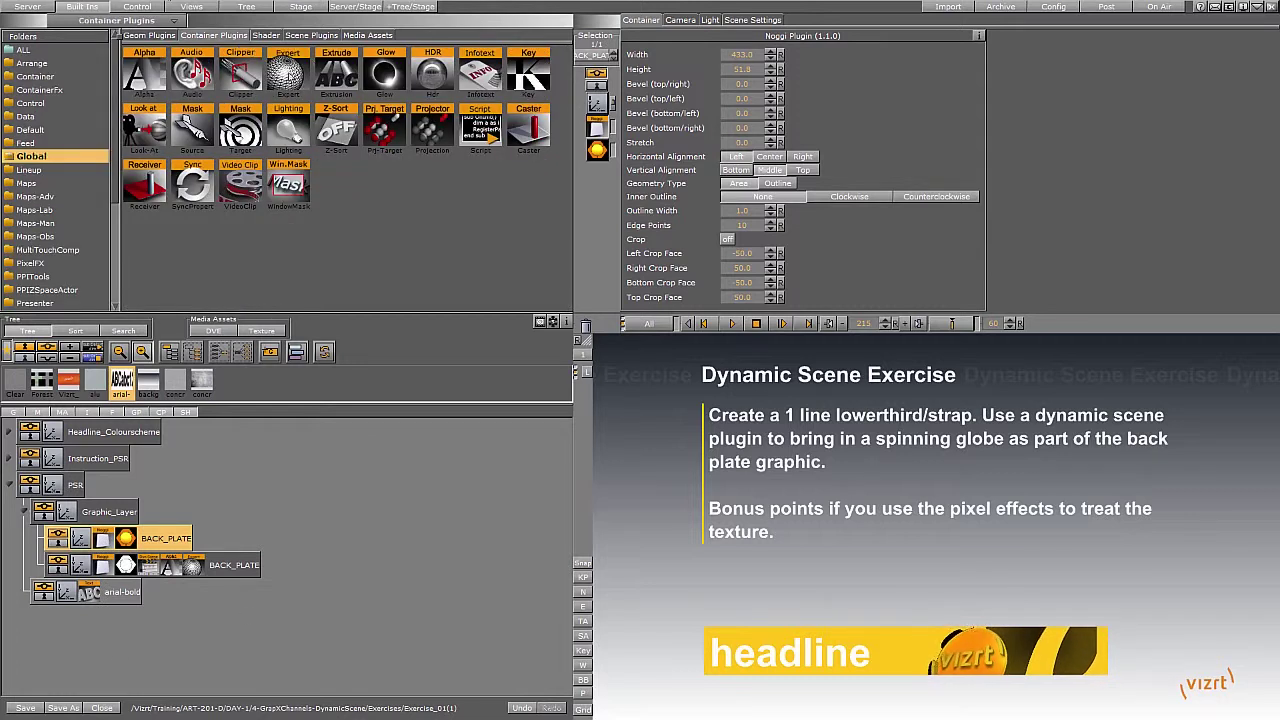
left_click_drag(288, 185, 795, 54)
left_click(213, 567)
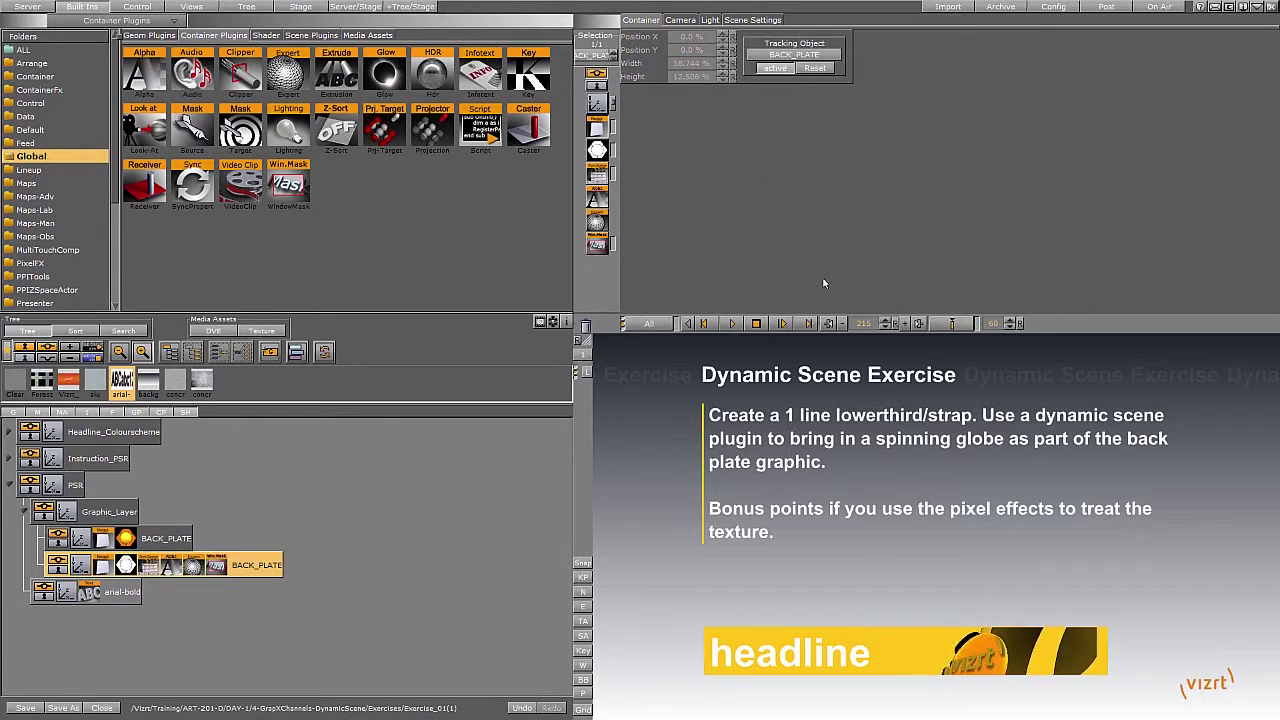
Animate the yellow BACK_PLATE's width from 0 to 433 with keyframes and move the animation to the start of the timeline.
left_click(104, 540)
left_click_drag(700, 50, 10, 84)
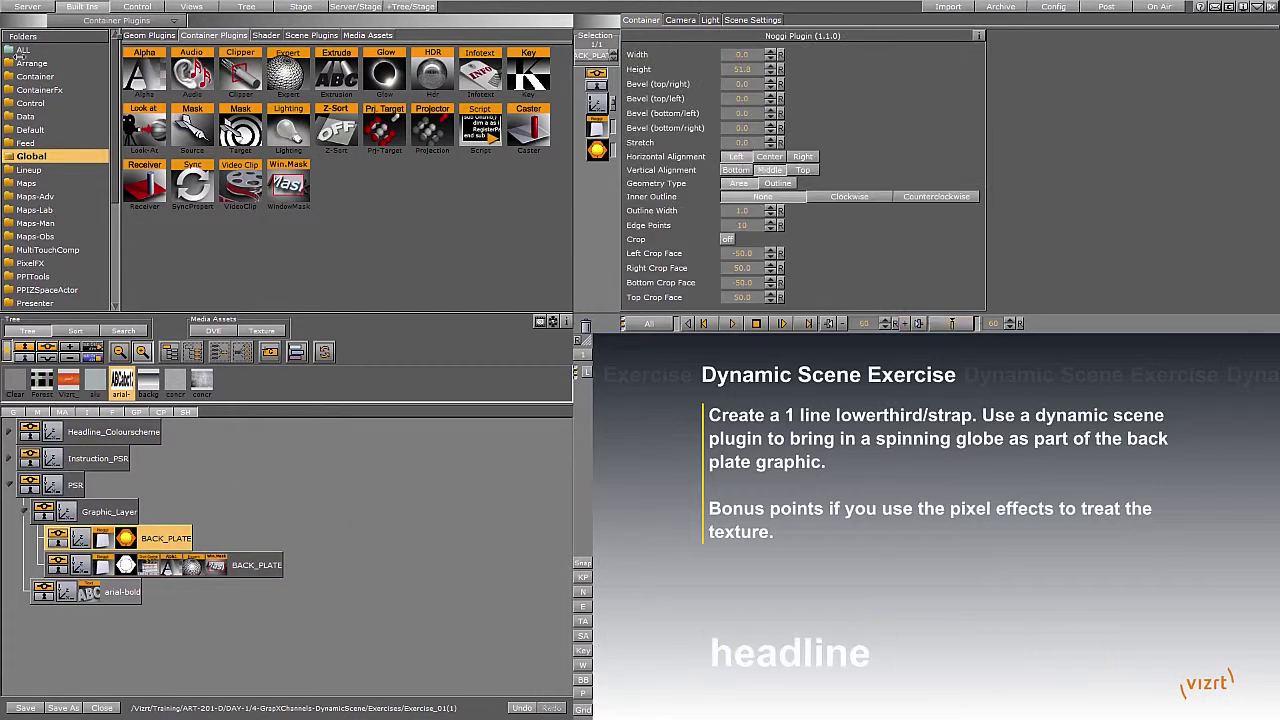
left_click(952, 324)
left_click(301, 7)
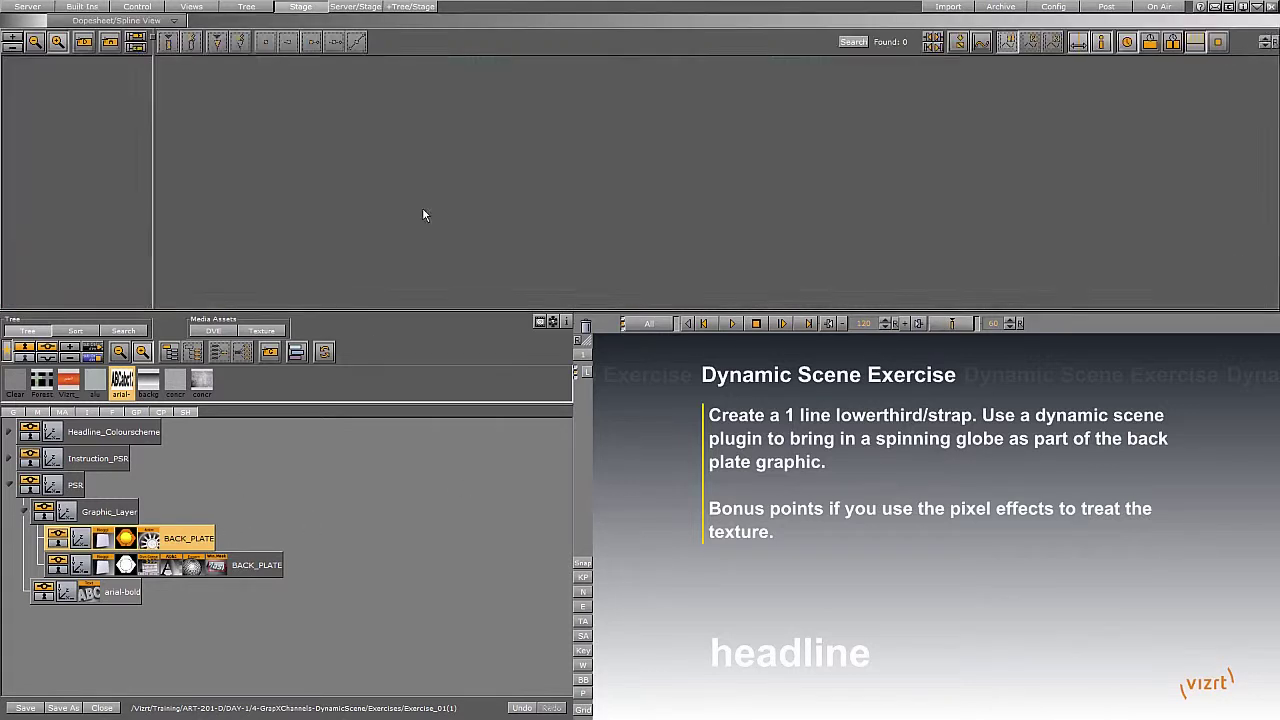
left_click(212, 93)
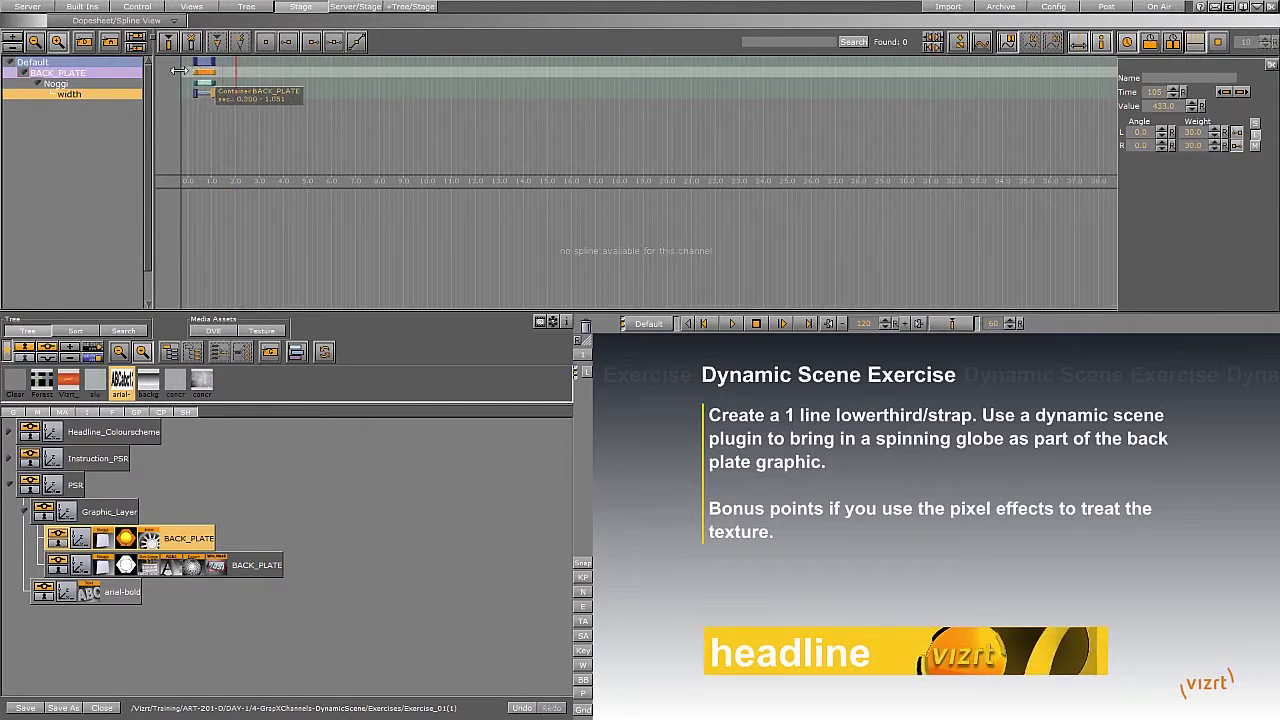
Copy the textured BACK_PLATE's WindowMask plugin onto the headline text container and play the animation.
left_click_drag(216, 566, 119, 597, "ctrl")
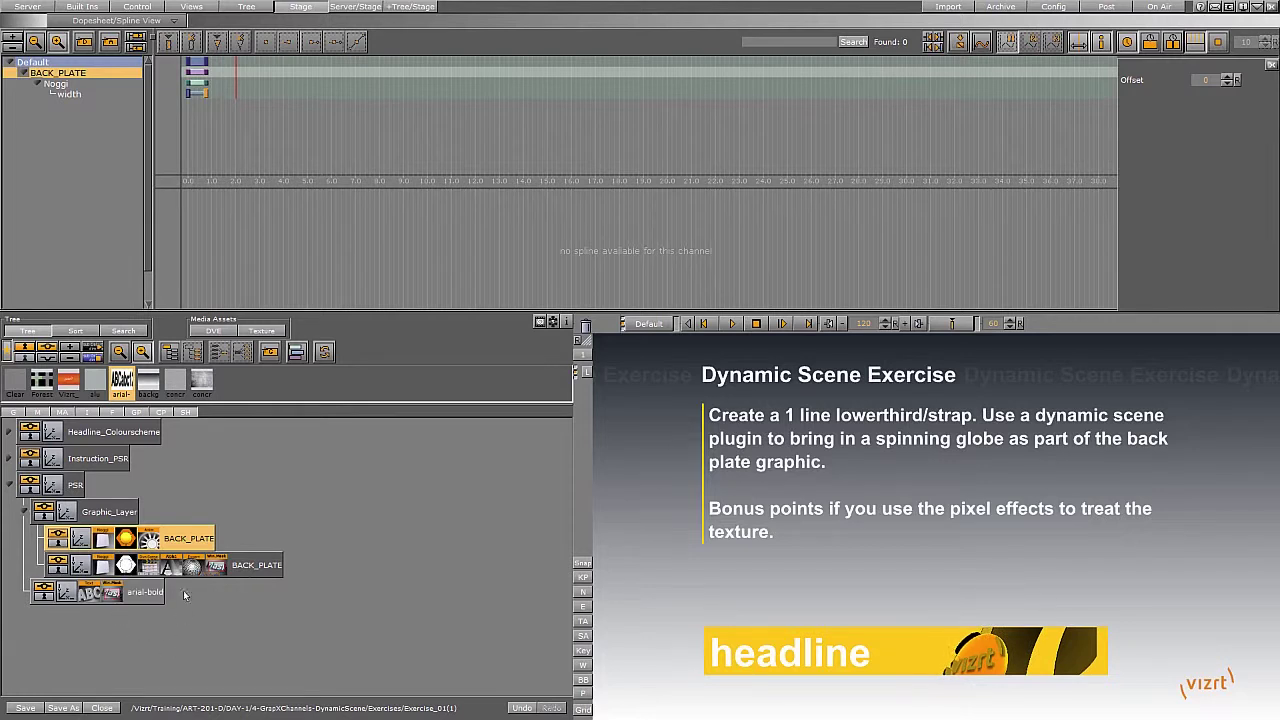
left_click(204, 64)
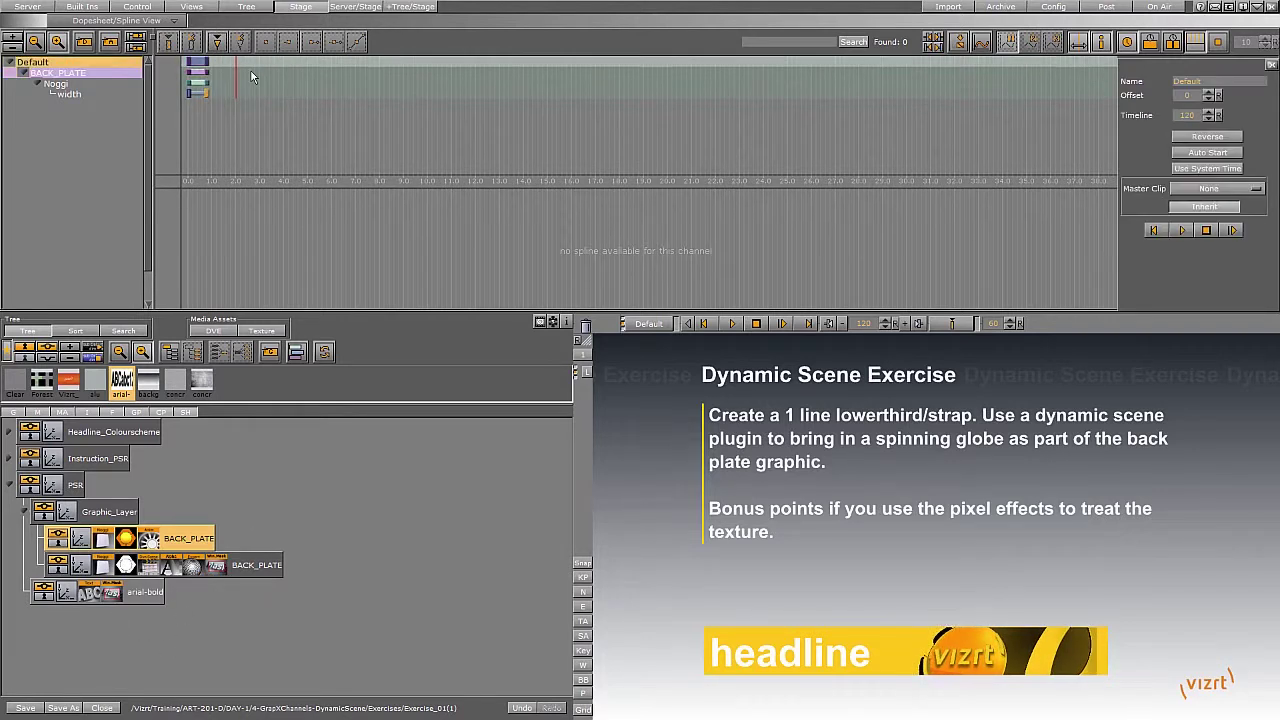
left_click(731, 325)
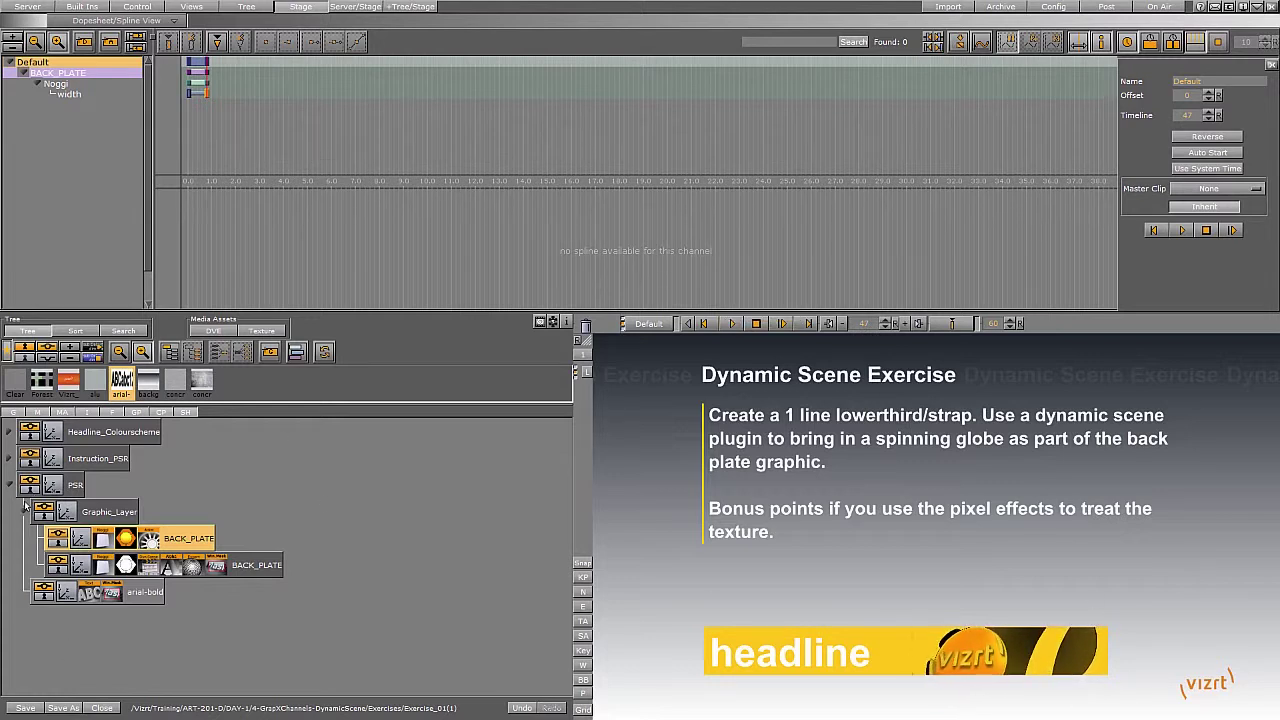
Replace the Vizrt7 dynamic scene on the textured BACK_PLATE with GLOBE_1 and adjust its texture position and scaling.
left_click(150, 567)
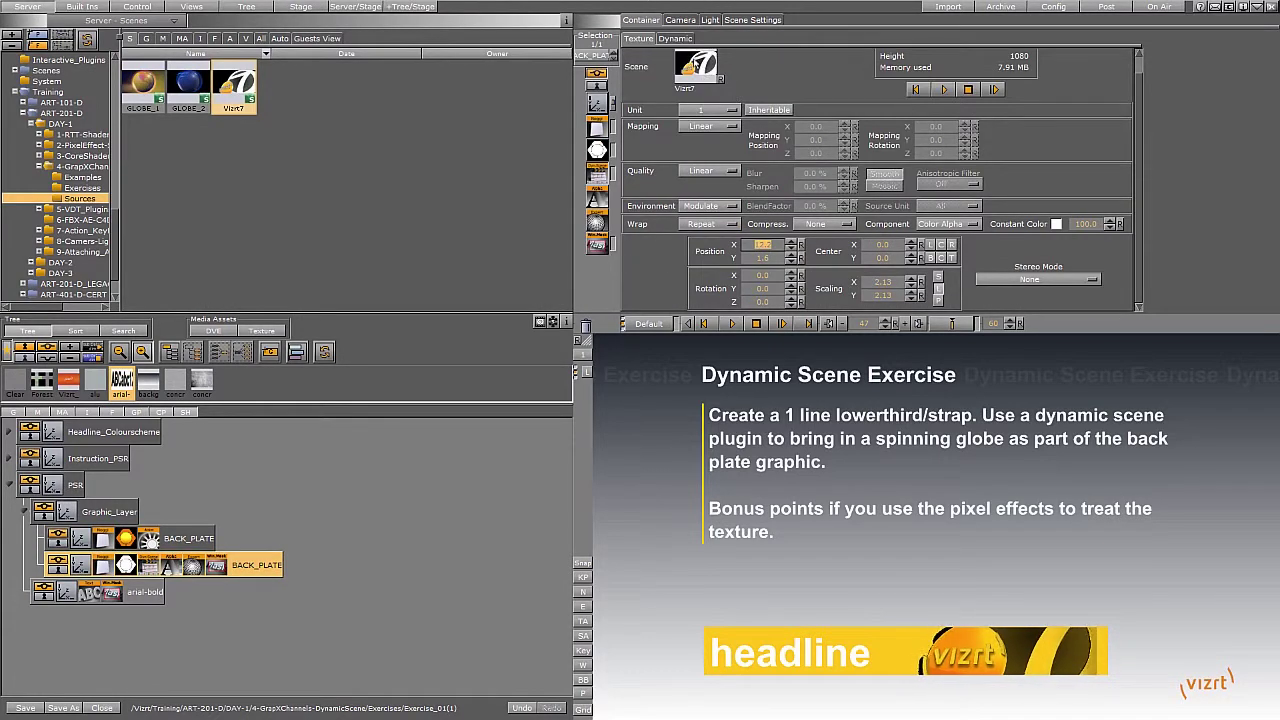
left_click_drag(143, 85, 690, 84)
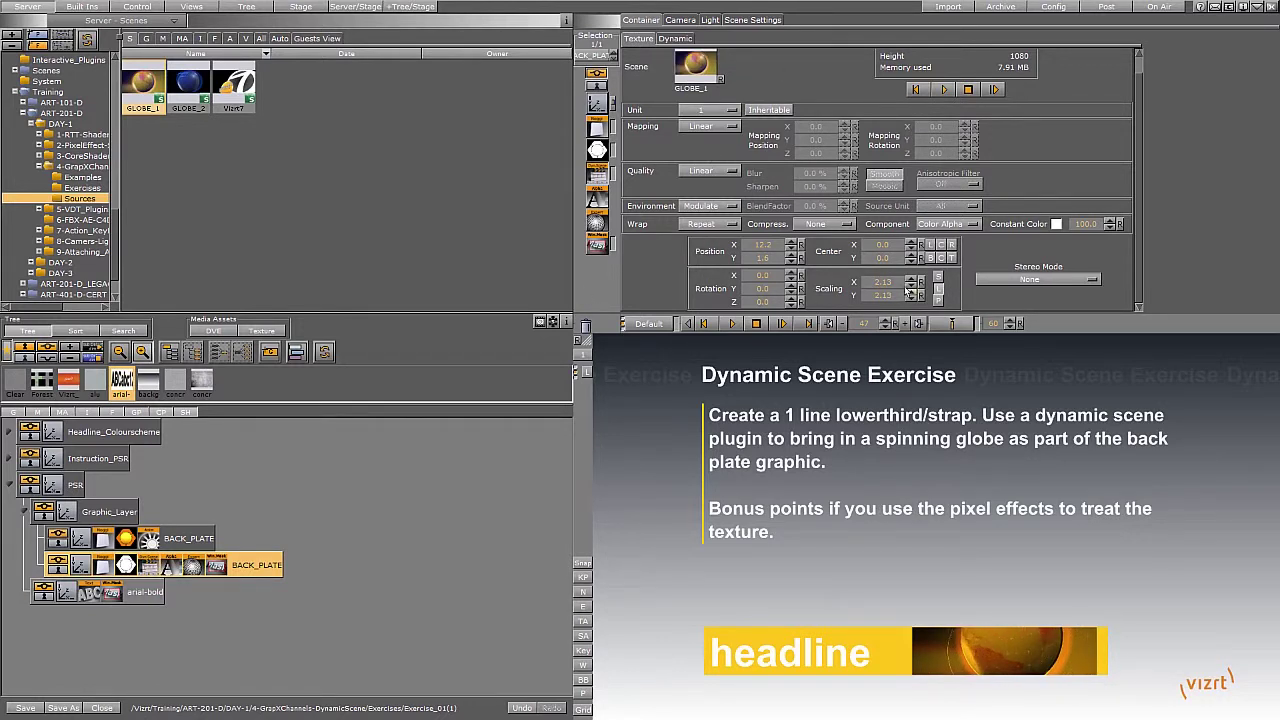
left_click_drag(773, 259, 745, 258)
left_click_drag(882, 282, 934, 281)
left_click_drag(762, 244, 822, 244)
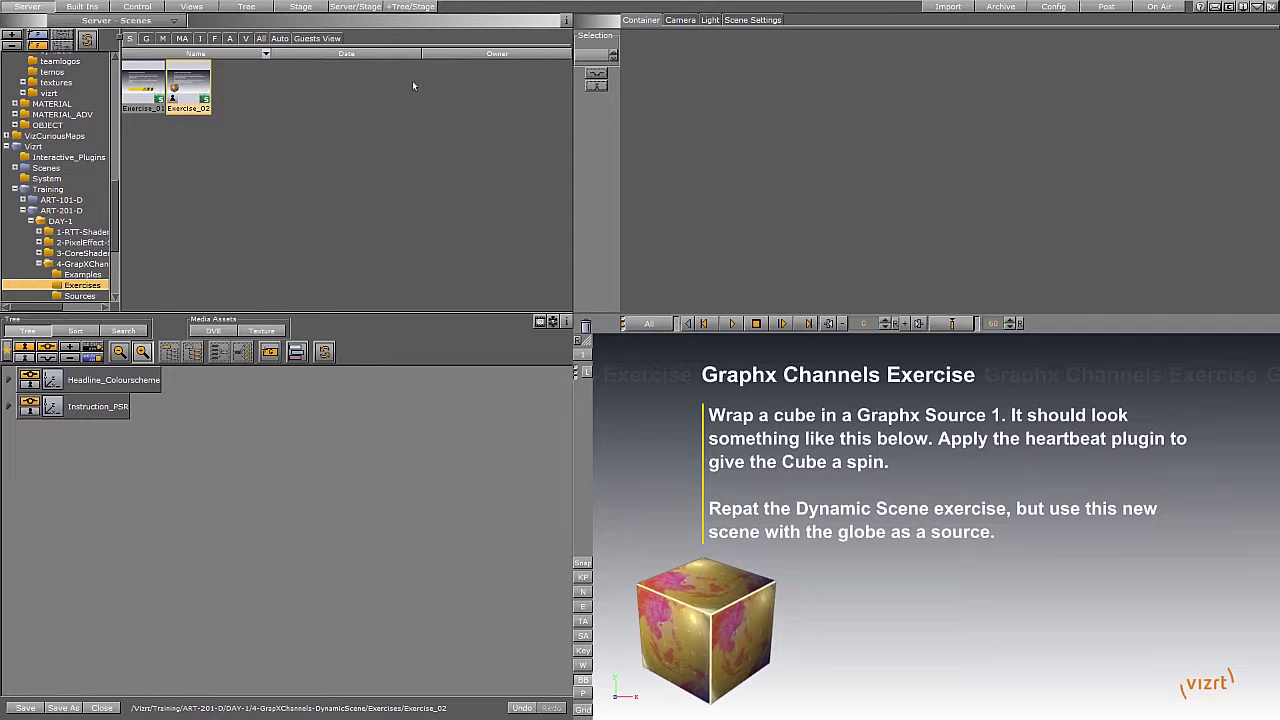
In Exercise_02, add a top-level container below Instruction_PSR, place a Cube inside it and name the parent PSR.
left_click(8, 408)
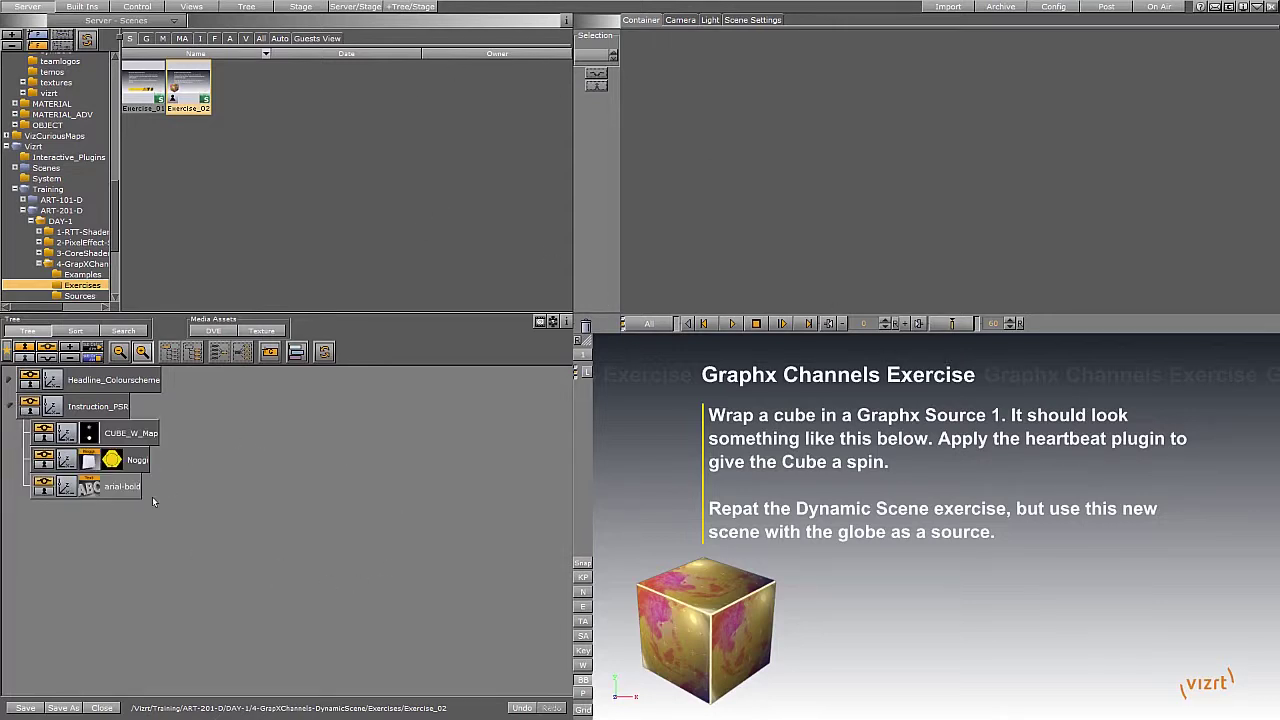
left_click(8, 408)
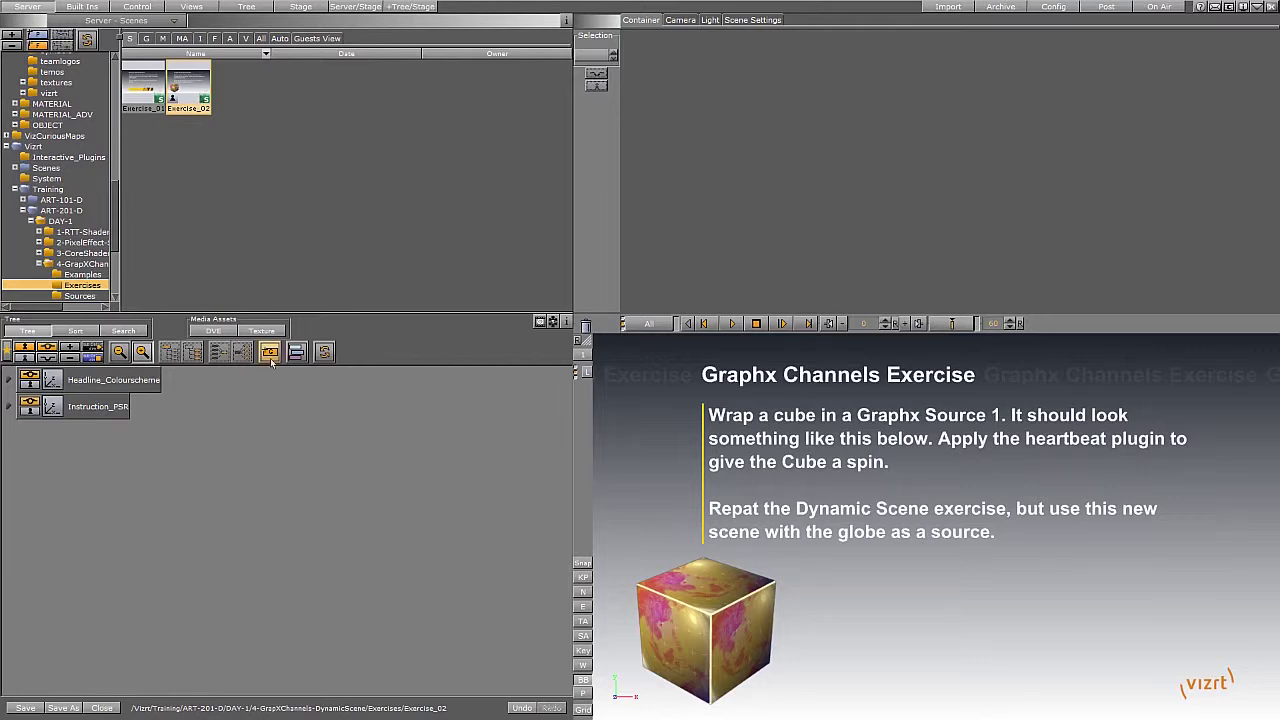
left_click_drag(274, 356, 90, 436)
left_click(85, 6)
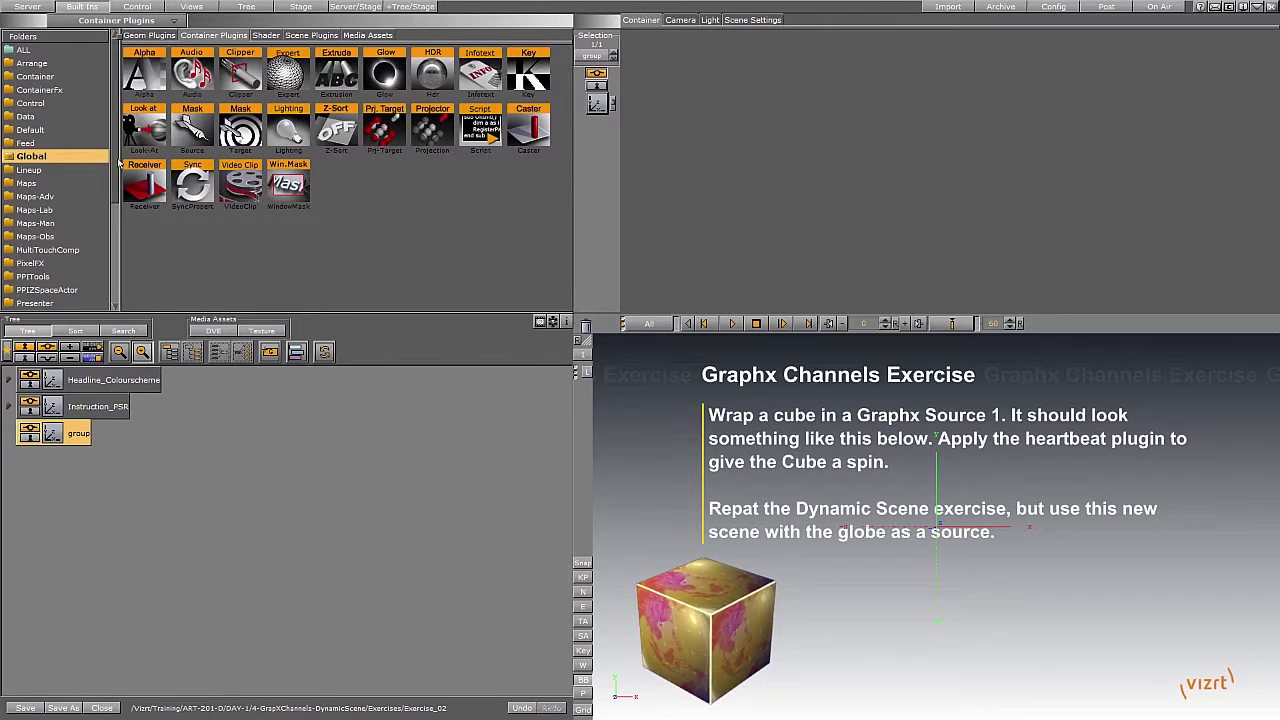
left_click(150, 35)
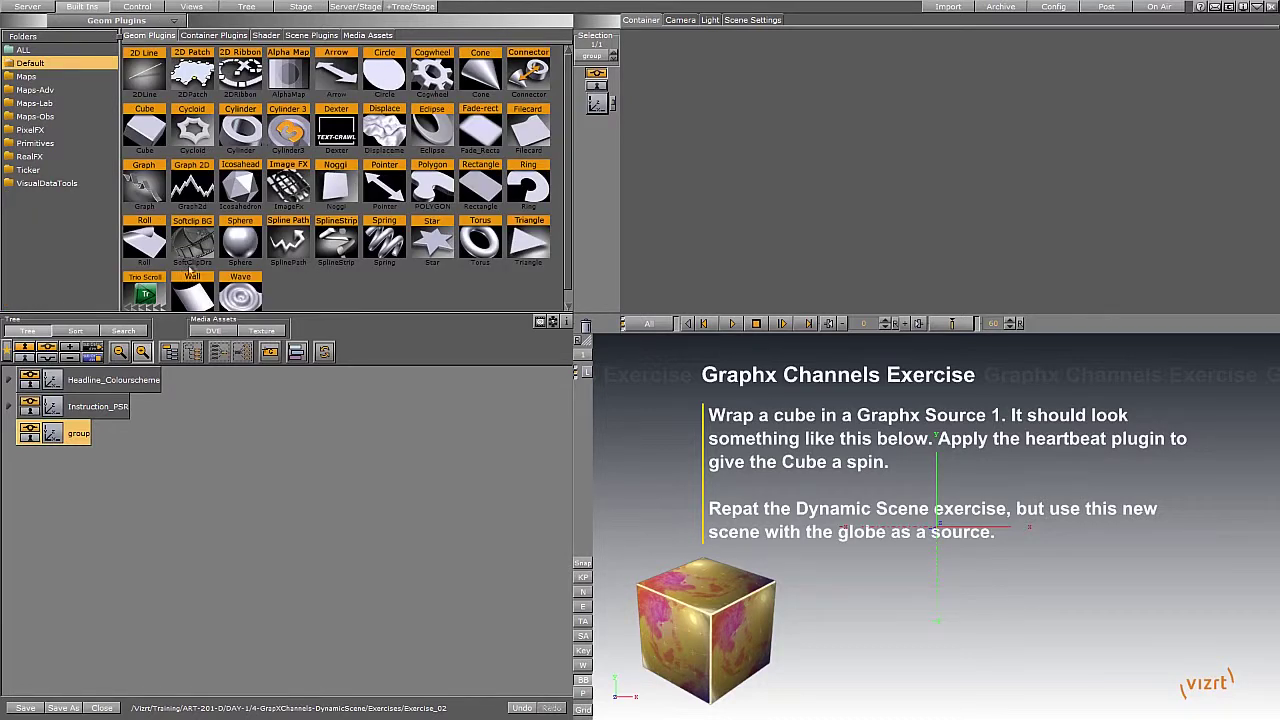
left_click_drag(148, 128, 68, 458)
double_click(98, 433)
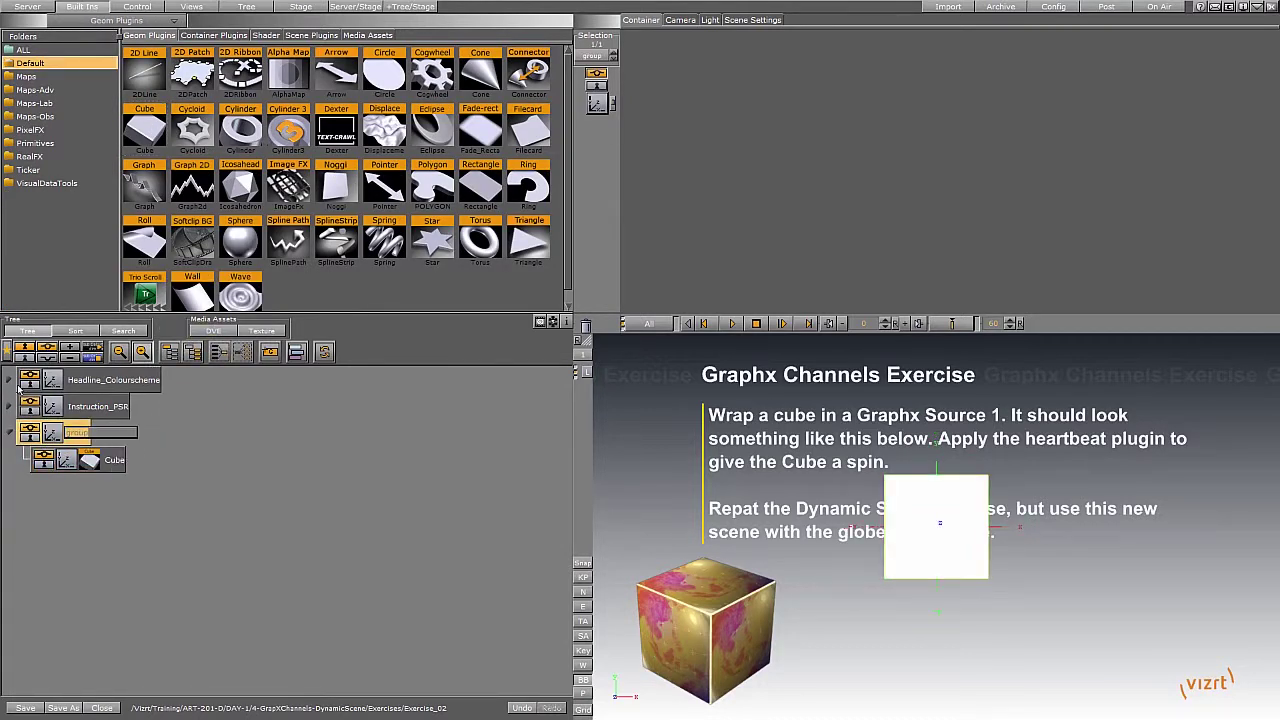
type("PSR")
key("Return")
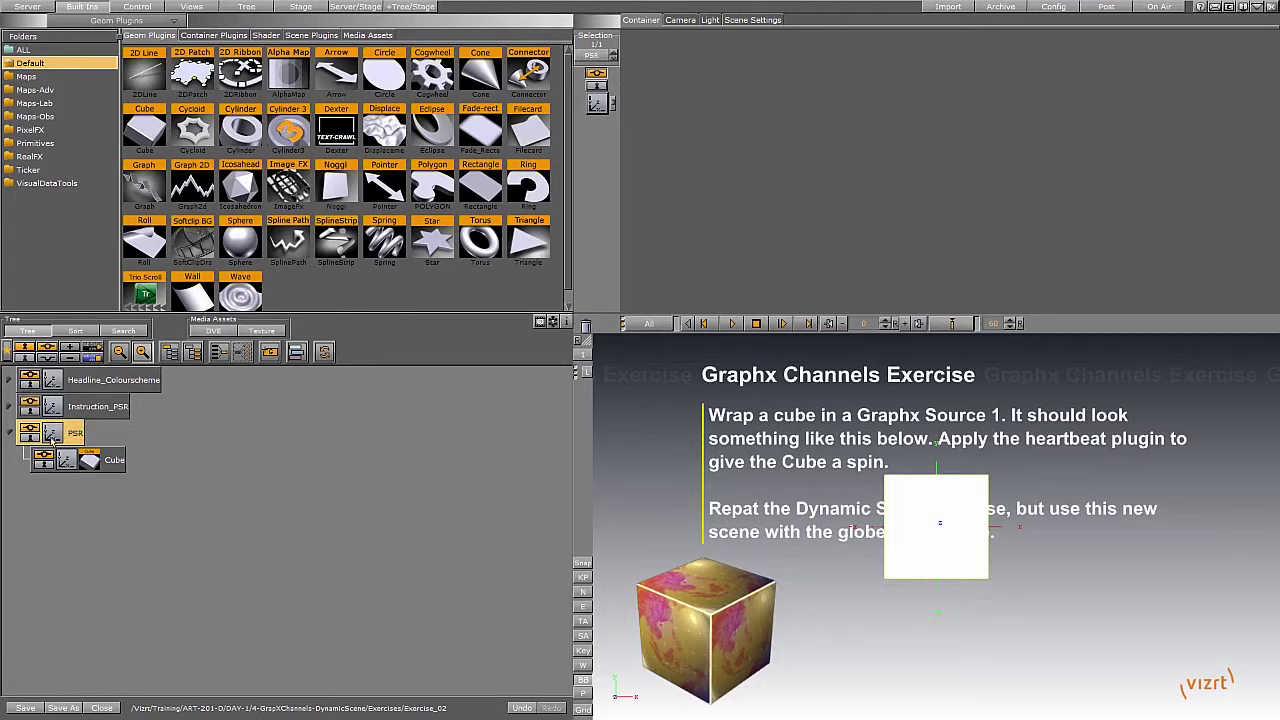
Set PSR's Y position to -94 and Y rotation to about -39, and apply the GFX1 channel texture to the Cube.
left_click(52, 434)
left_click_drag(676, 96, 638, 152)
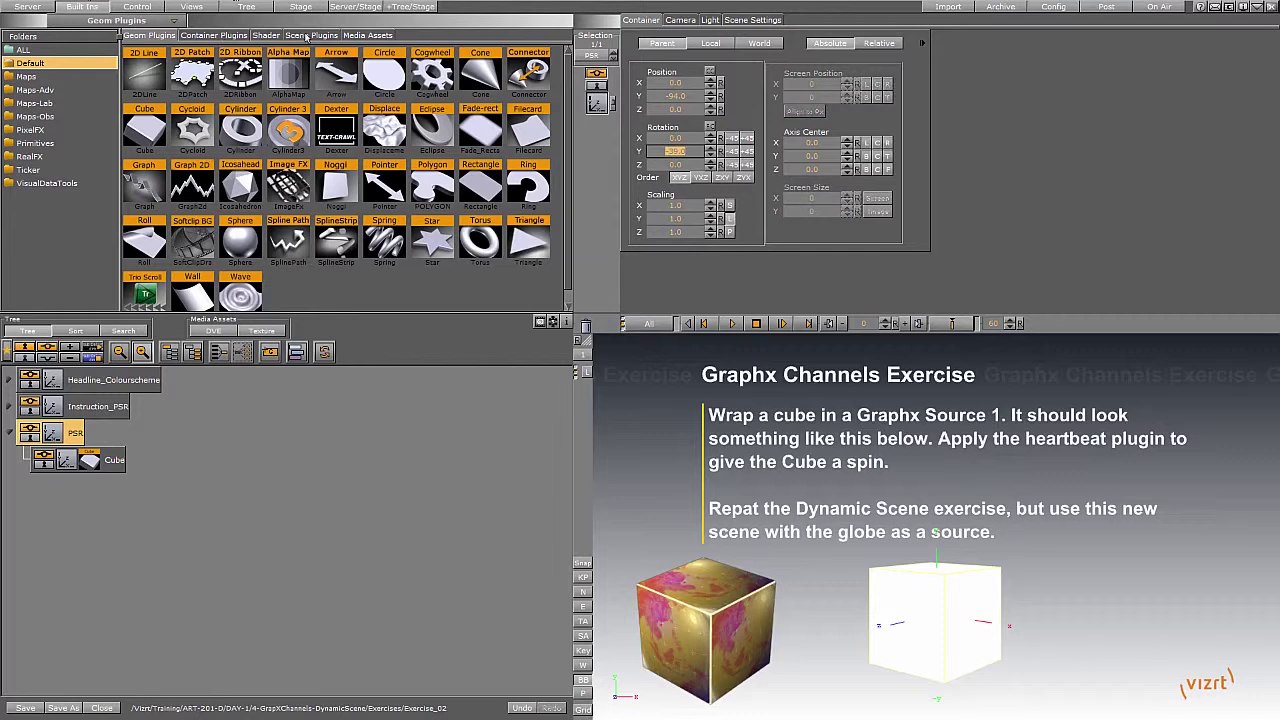
left_click(368, 36)
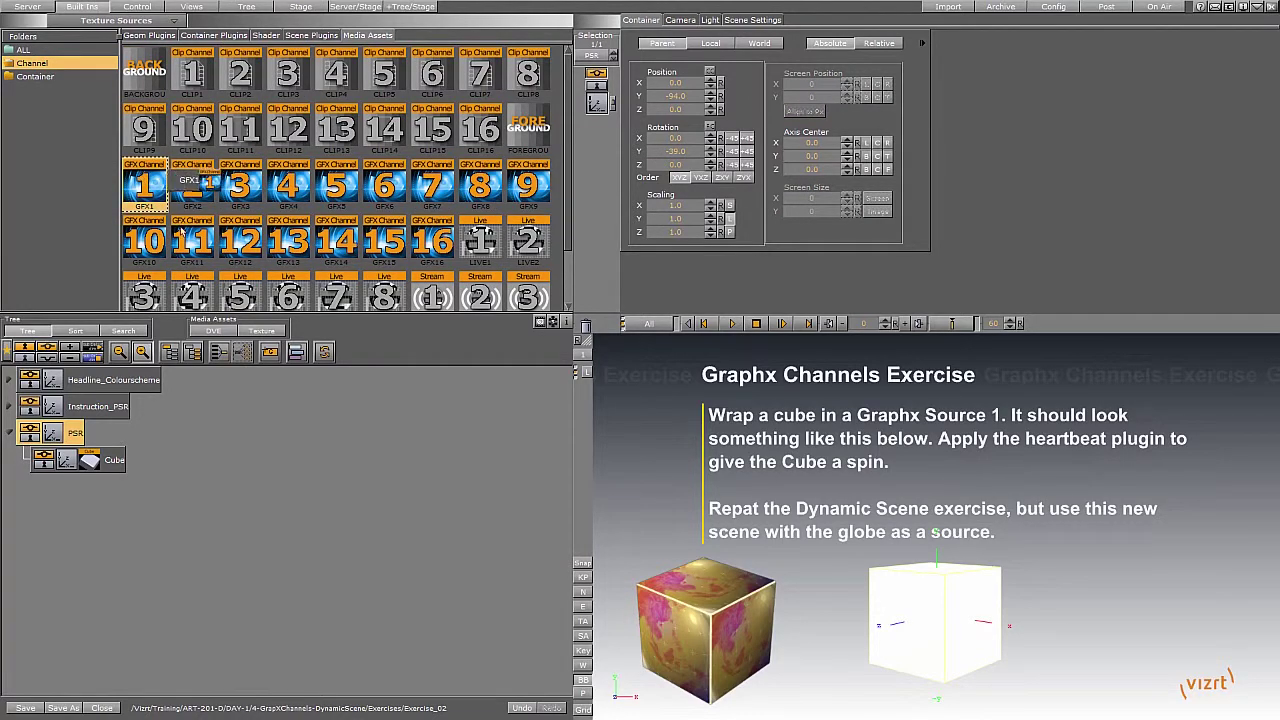
left_click_drag(187, 253, 112, 463)
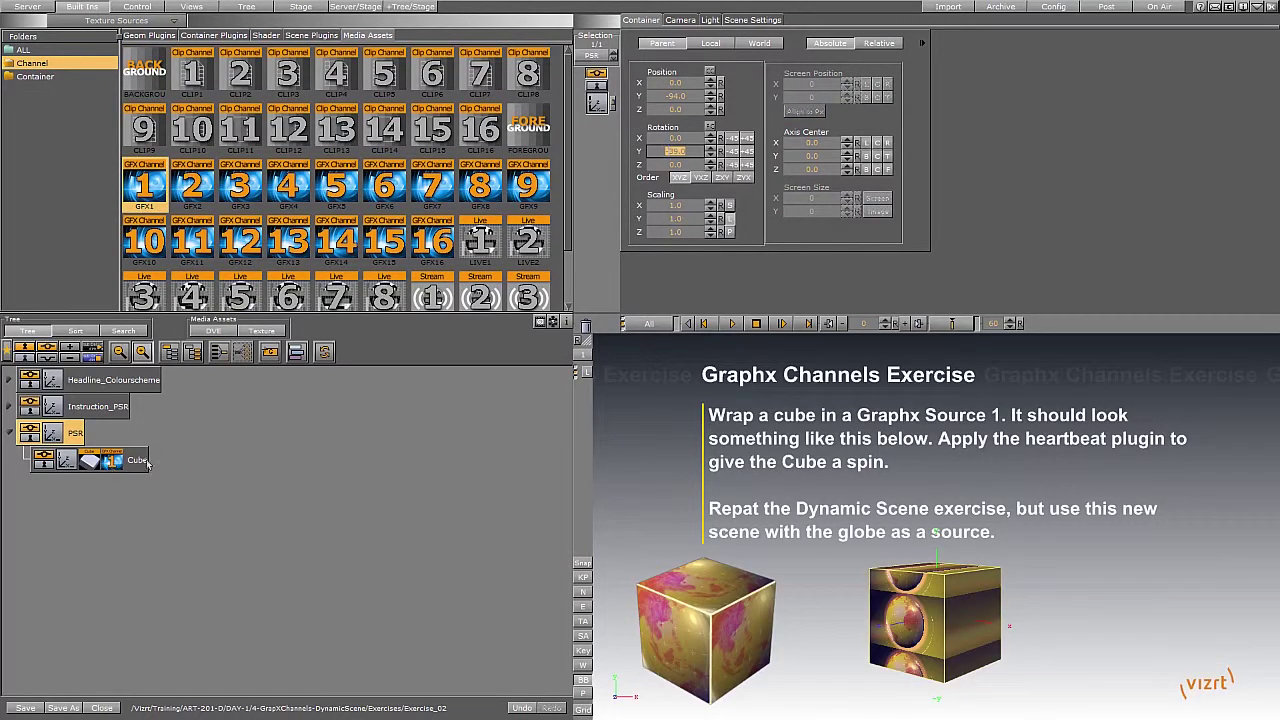
Inspect the Cube's GFX1 texture and check which scene is assigned to the GFX1 channel in the media asset settings.
left_click(112, 460)
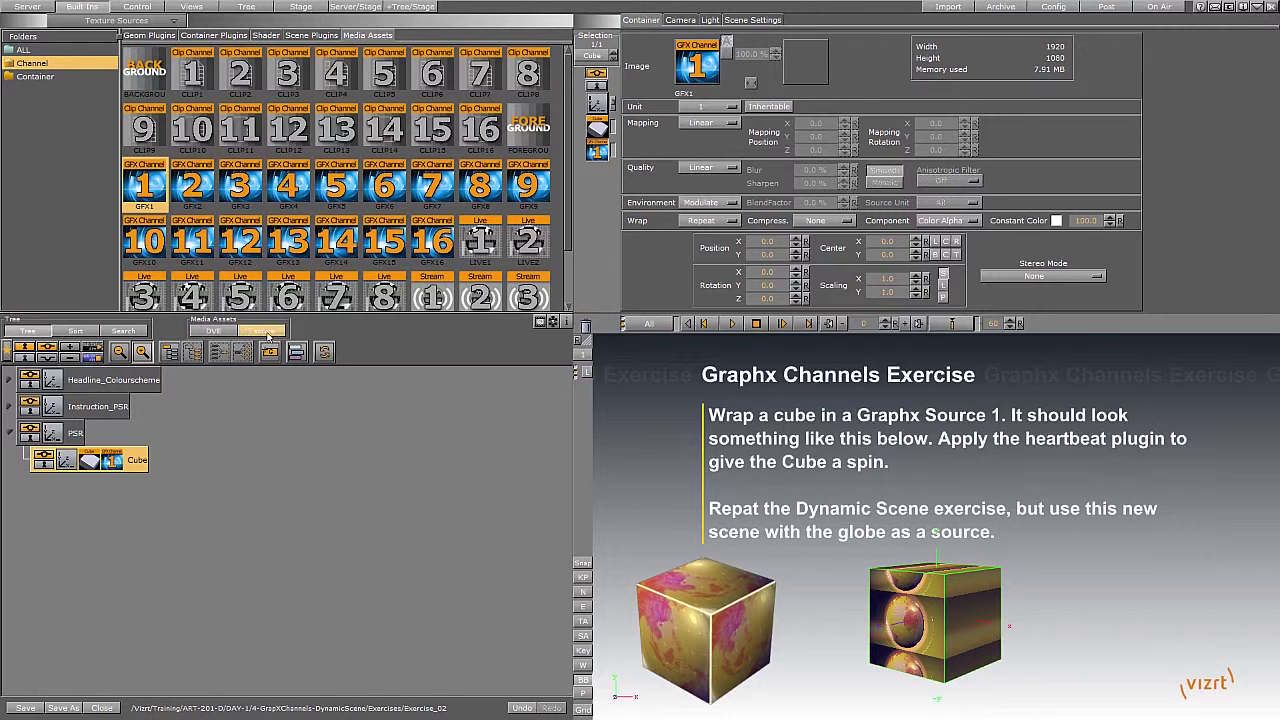
left_click(265, 331)
left_click(36, 400)
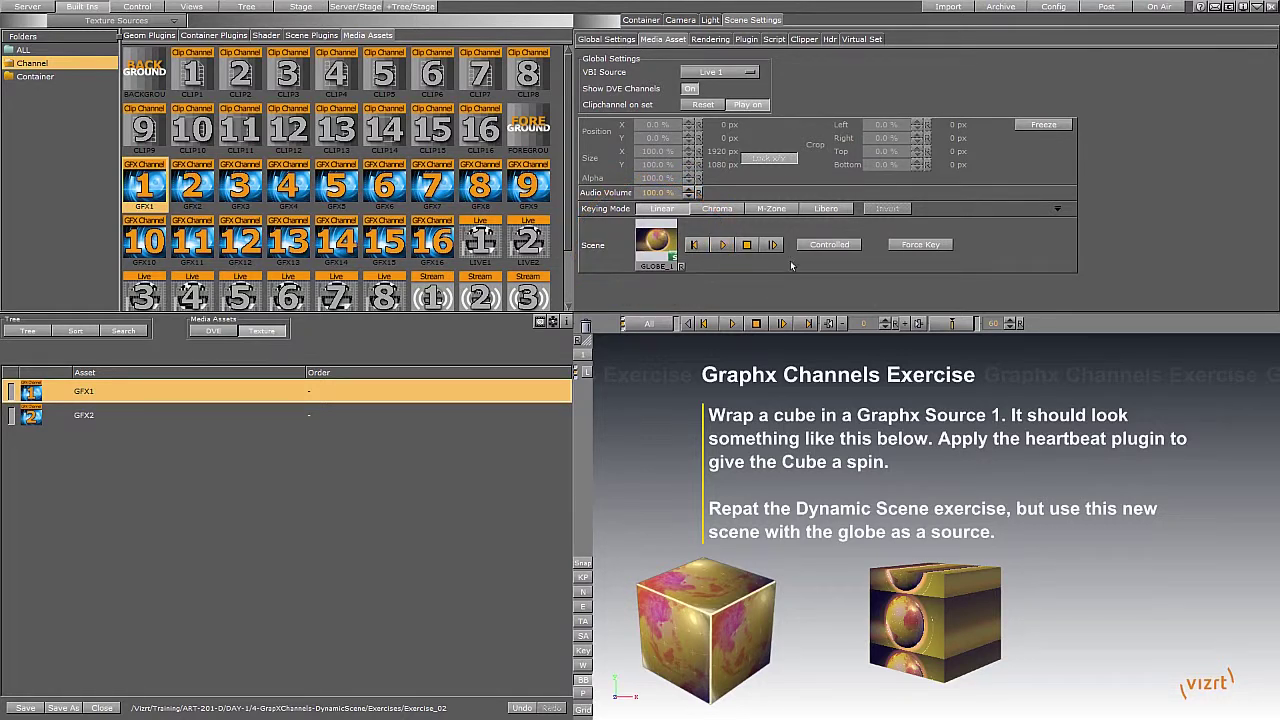
left_click(28, 7)
left_click(28, 330)
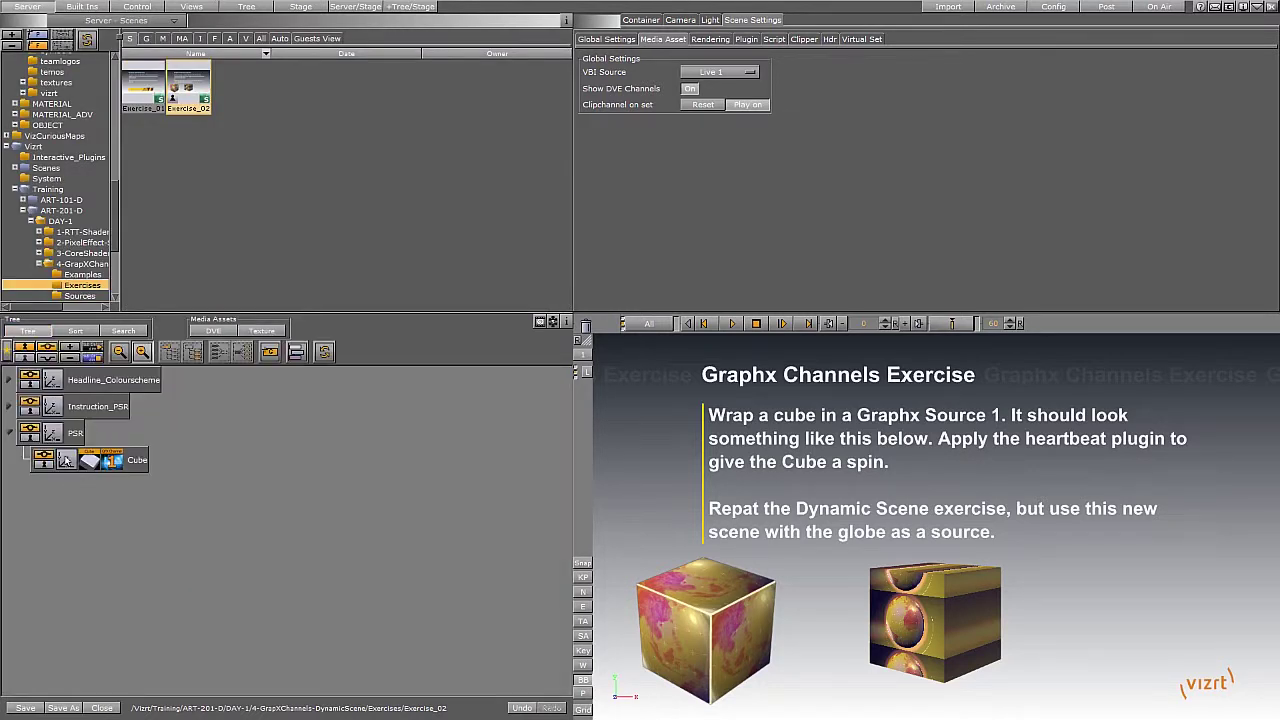
Tilt the PSR container about X to show the cube's upper face, and set the GFX1 texture mapping to Vertex.
left_click(64, 458)
left_click(52, 434)
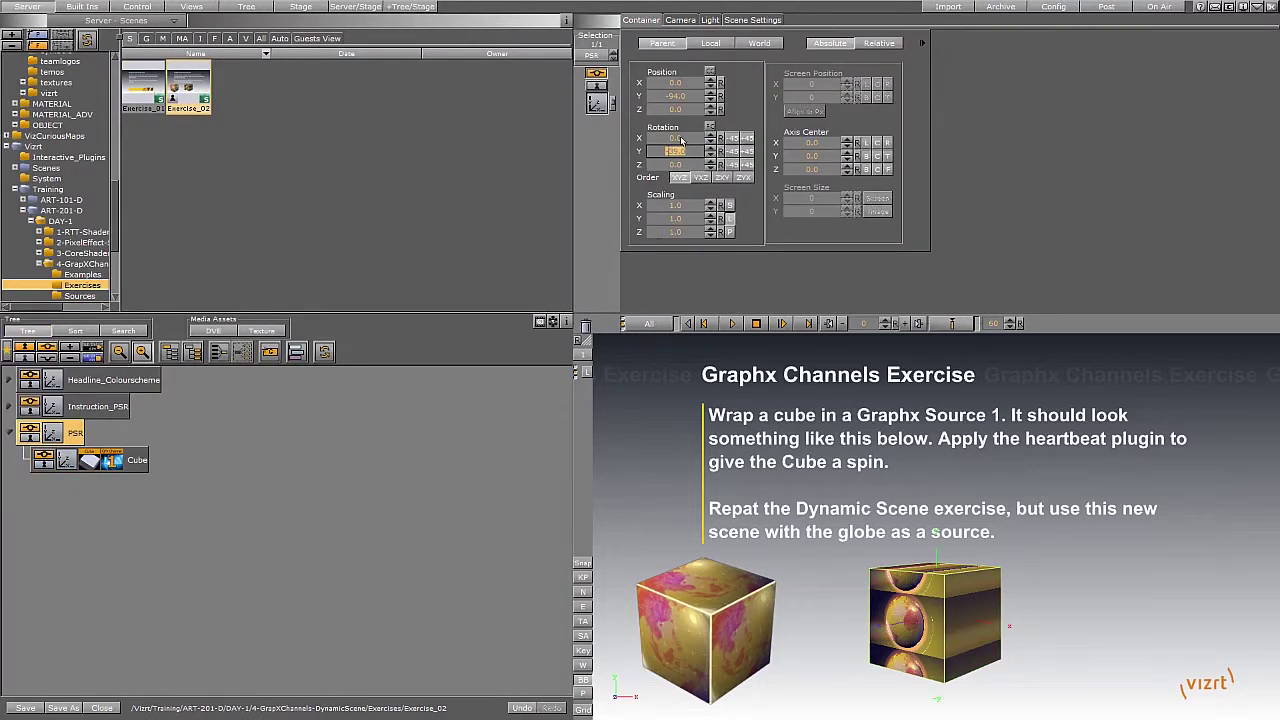
left_click(112, 460)
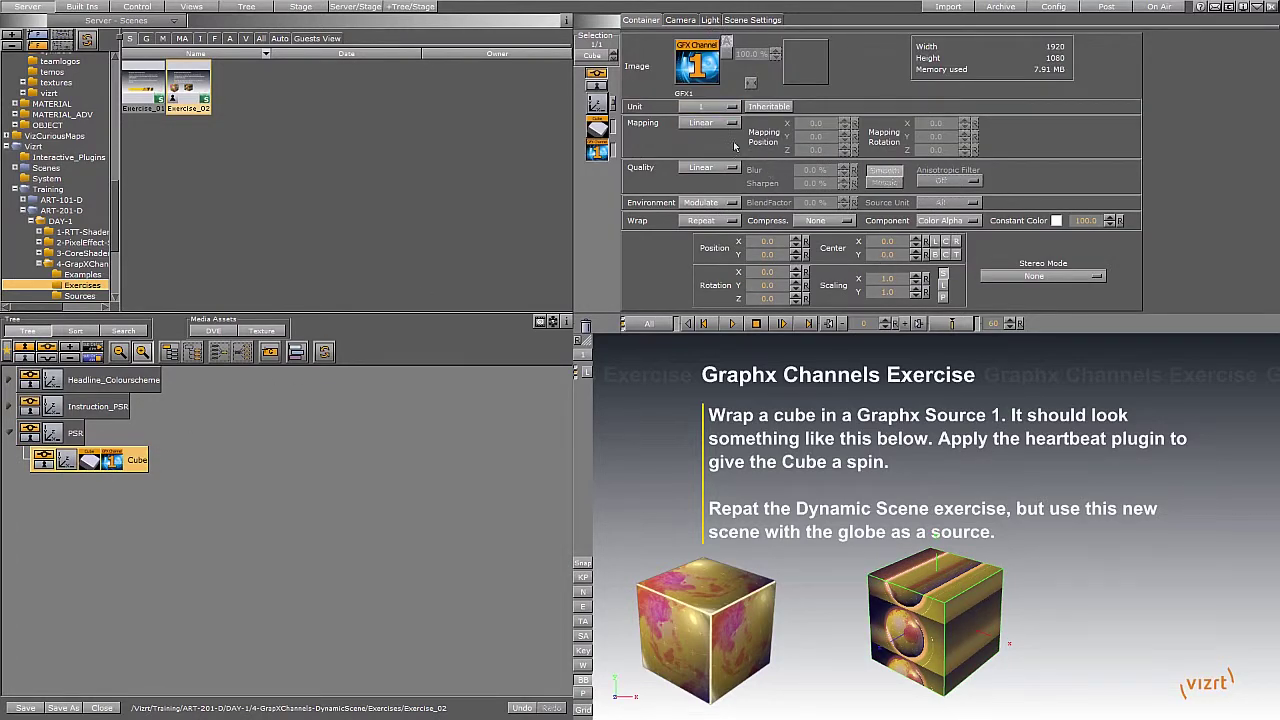
left_click(728, 122)
left_click(706, 138)
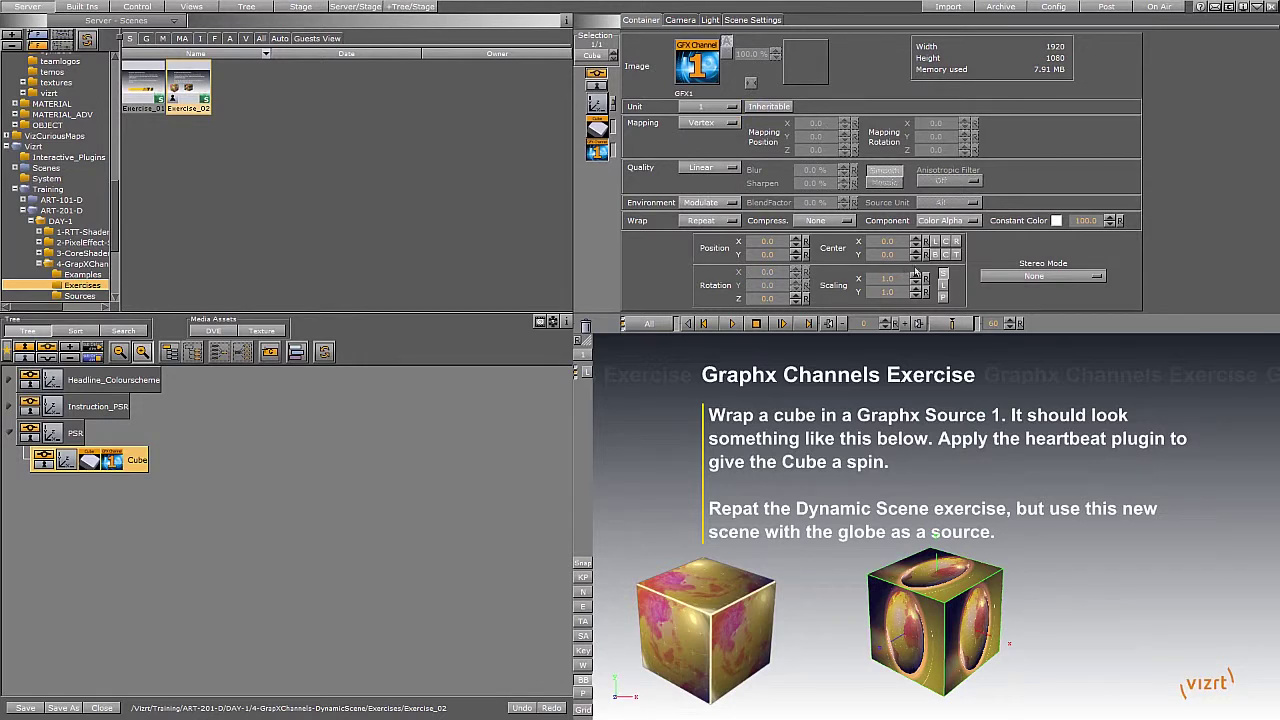
Scale the Cube's GFX1 texture to about 2.67 in X and 1.712 in Y, and save the scene.
left_click_drag(898, 281, 967, 277)
left_click(941, 299)
left_click(26, 707)
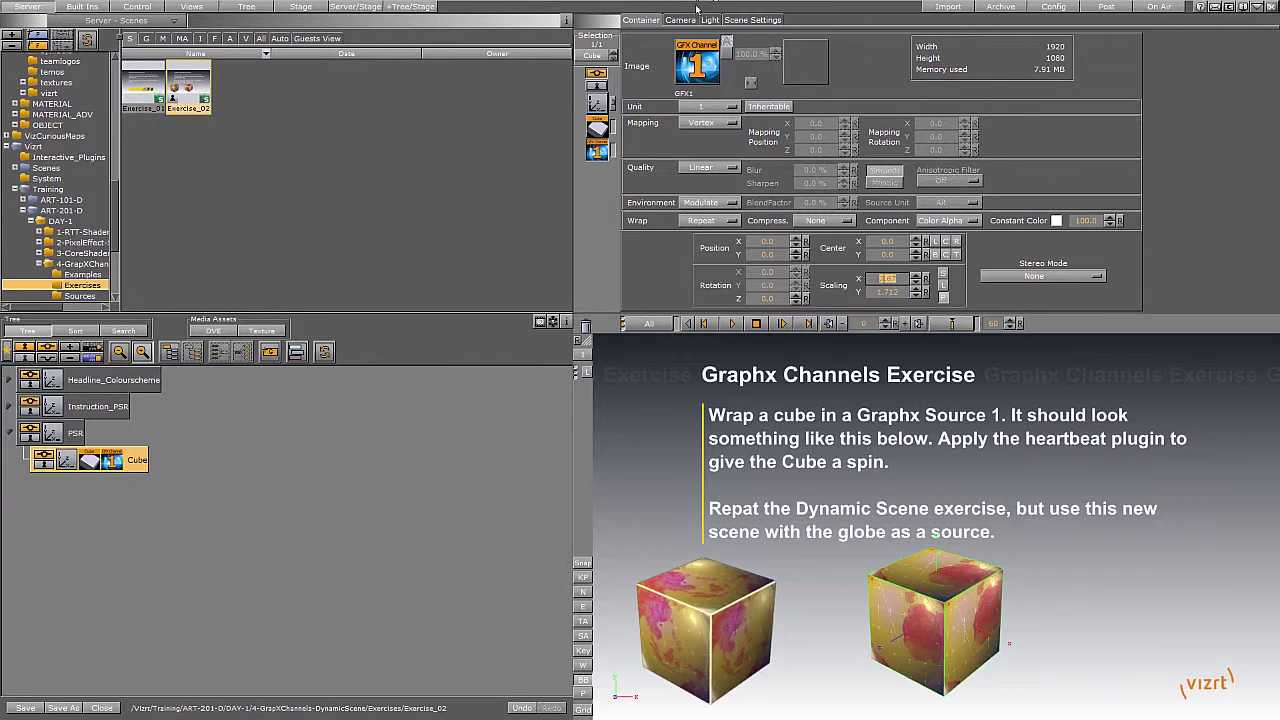
Review the scene's media asset settings for the GFX1 channel.
left_click(752, 20)
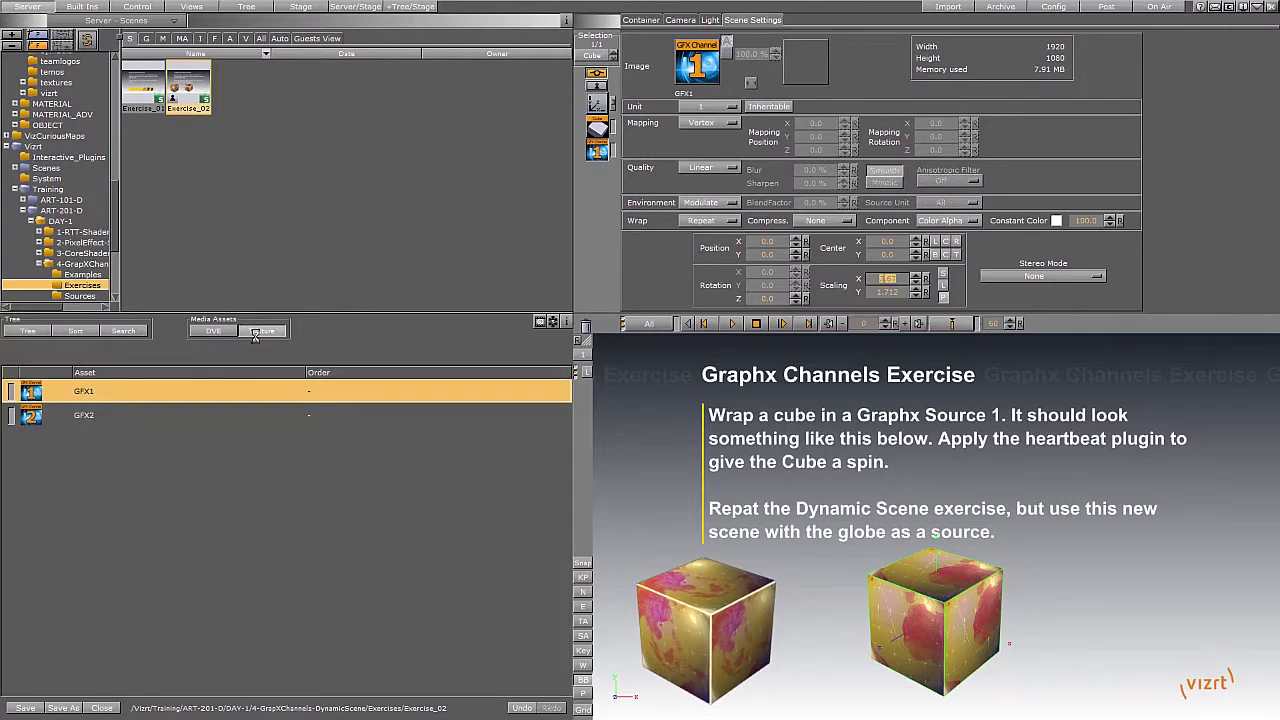
left_click(663, 39)
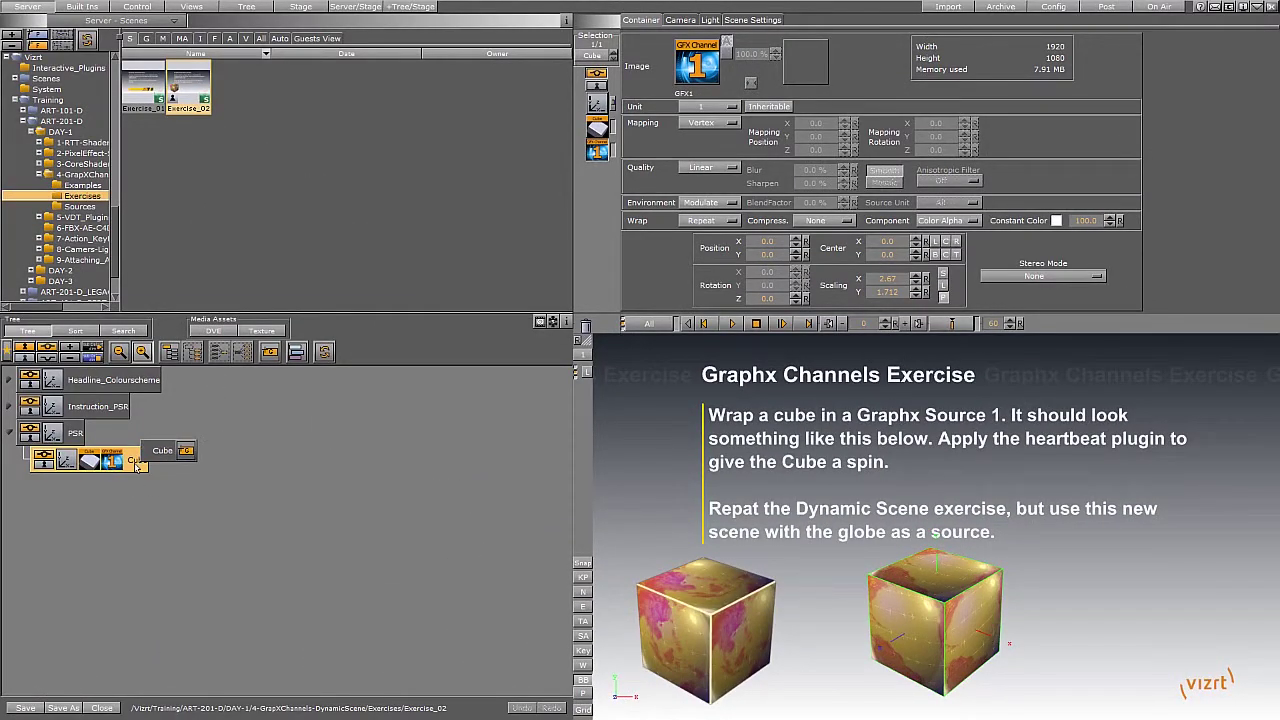
Add a copy of the Cube's geometry as a new container under PSR and set its Size X to 101.
left_click(89, 460)
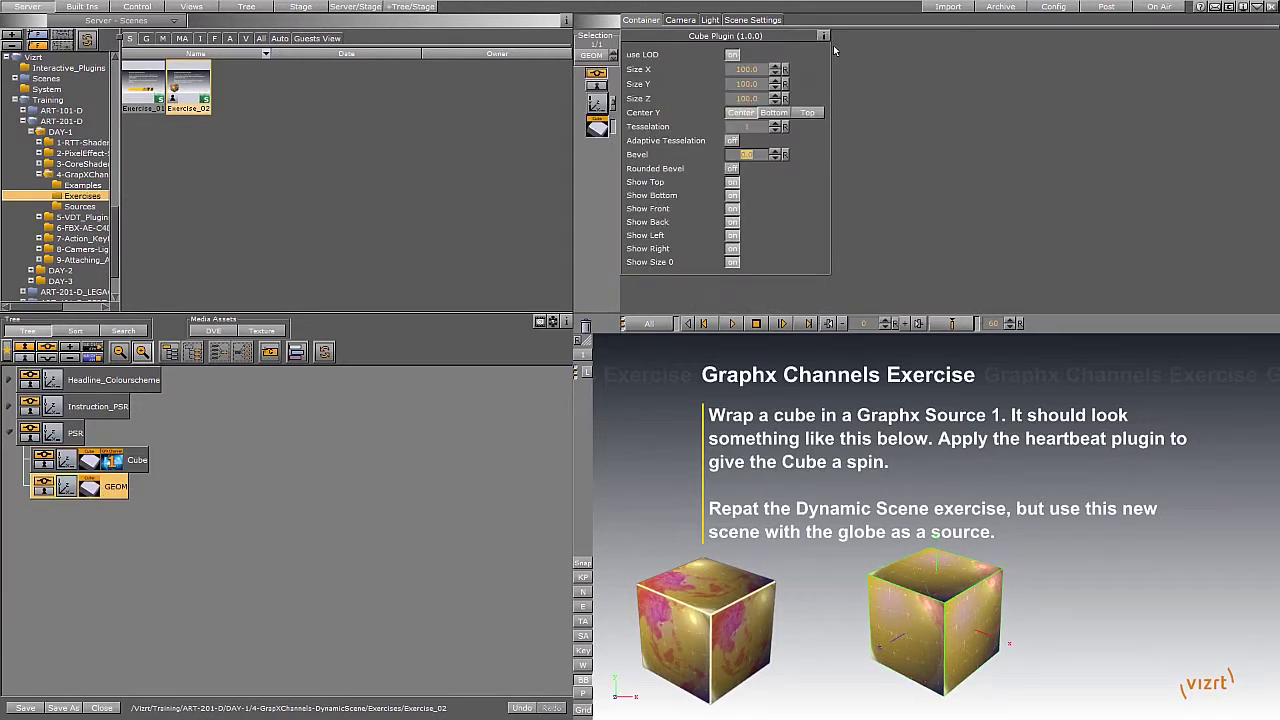
left_click(746, 72)
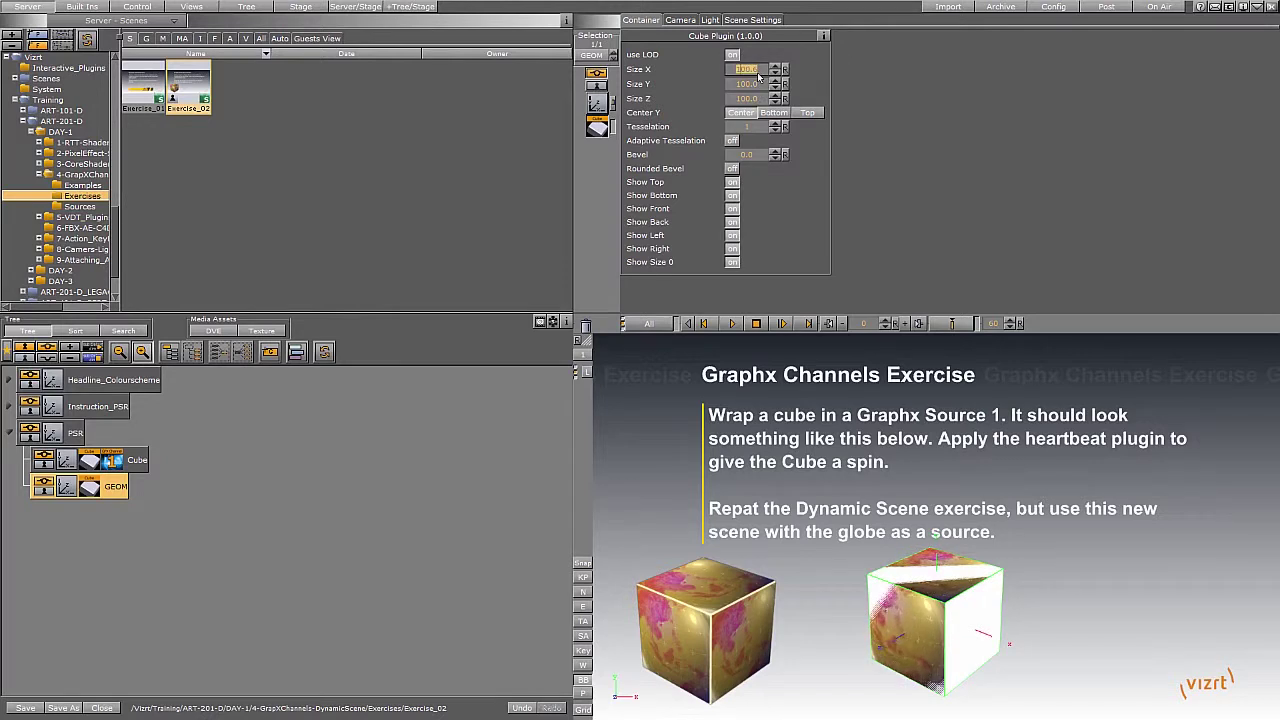
type("1000")
key("Tab")
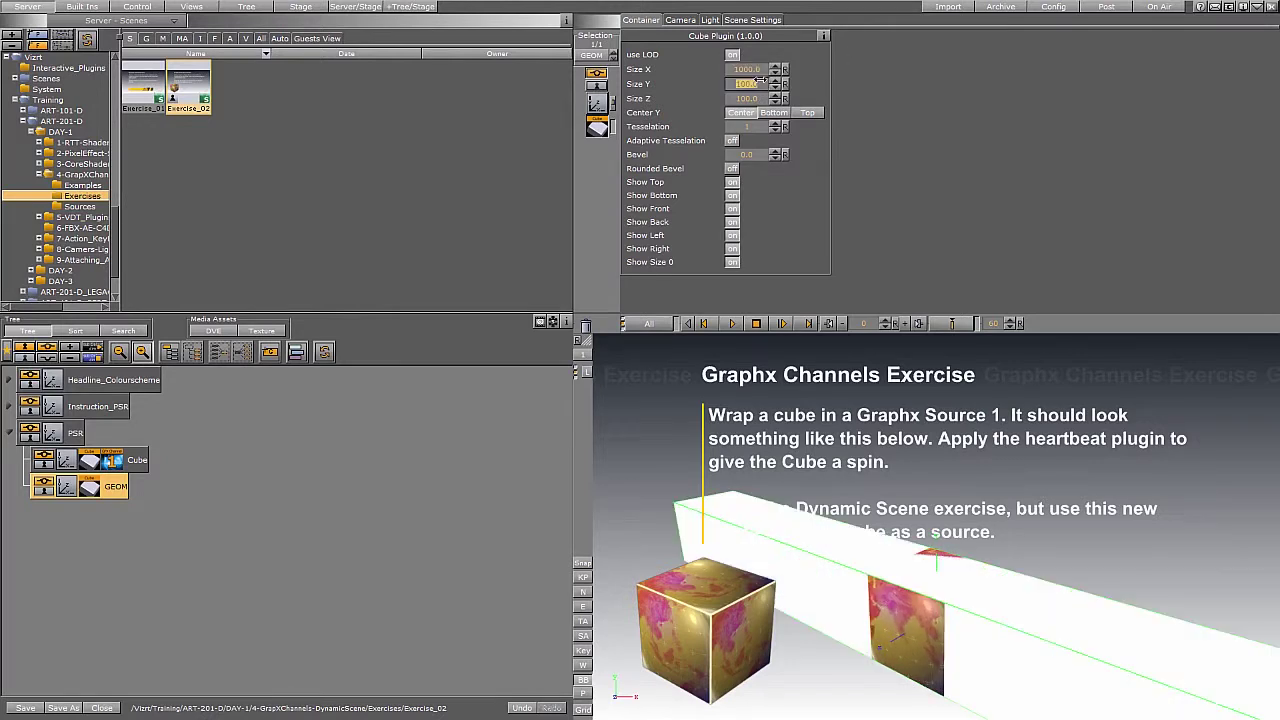
left_click(757, 71)
type("101")
key("Return")
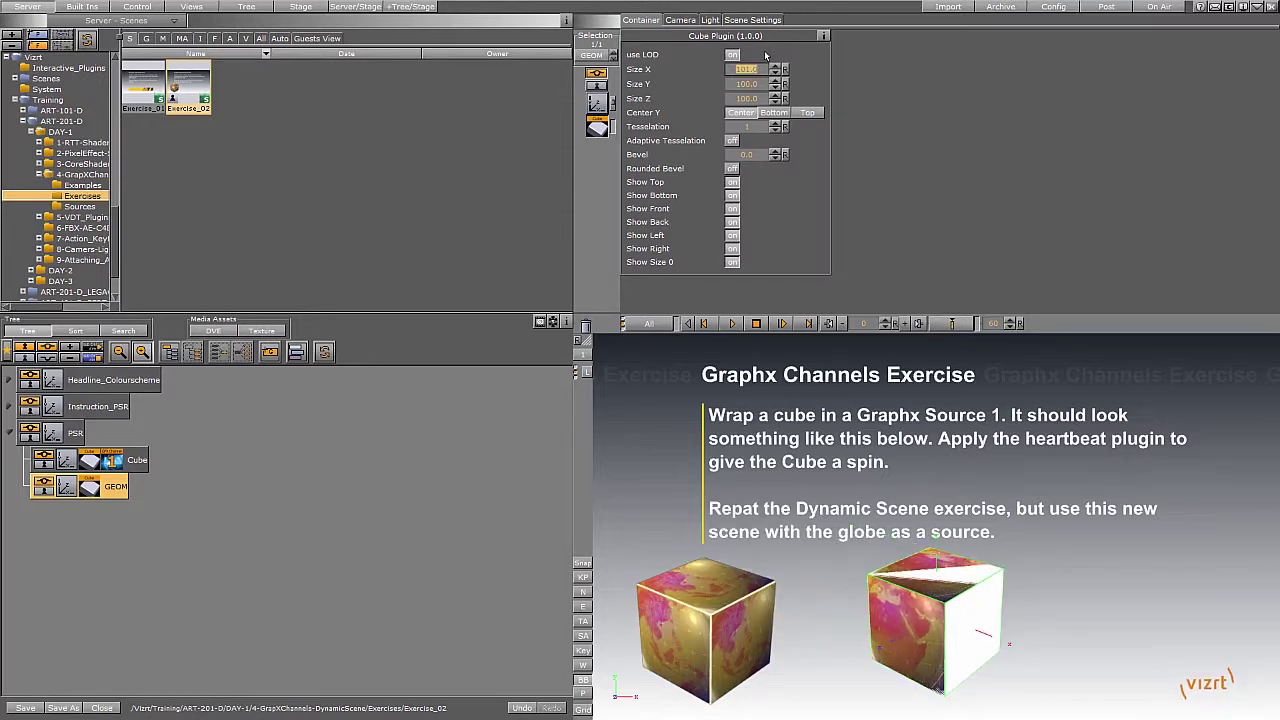
Set the second cube's Size Y and Size Z to 101.
left_click(743, 86)
type("101")
key("Return")
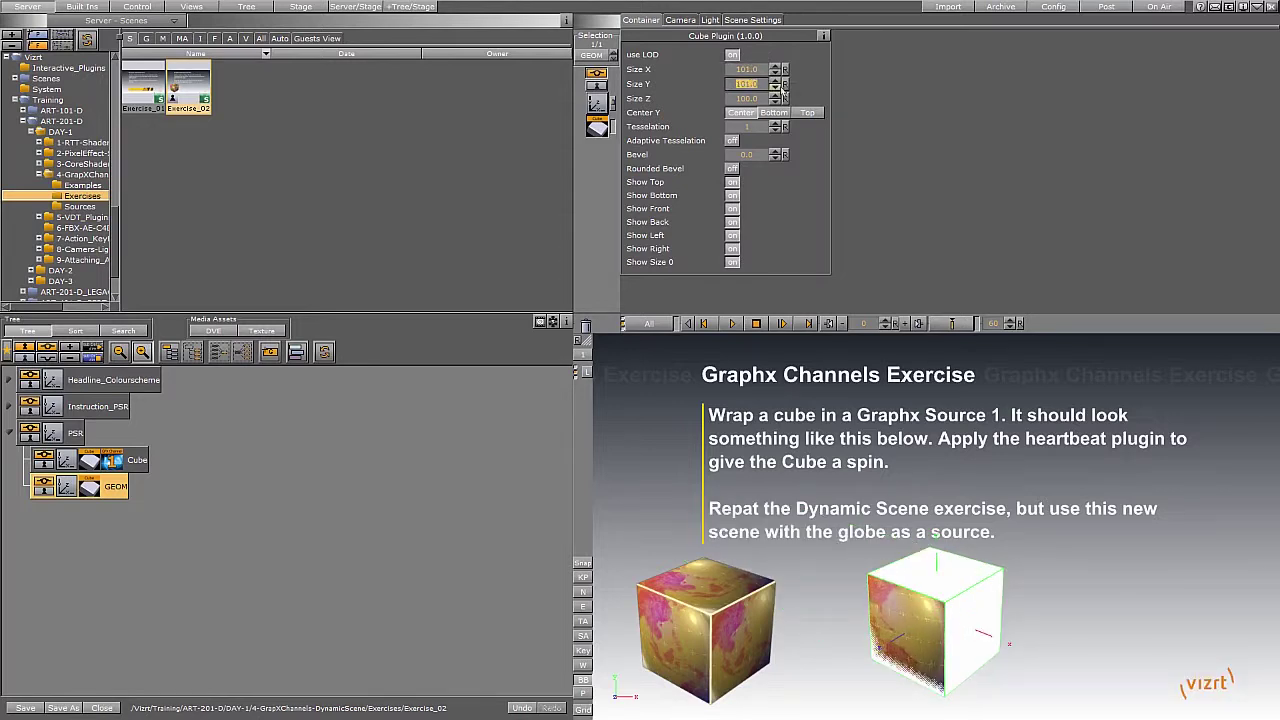
left_click(751, 100)
type("1")
left_click(749, 100)
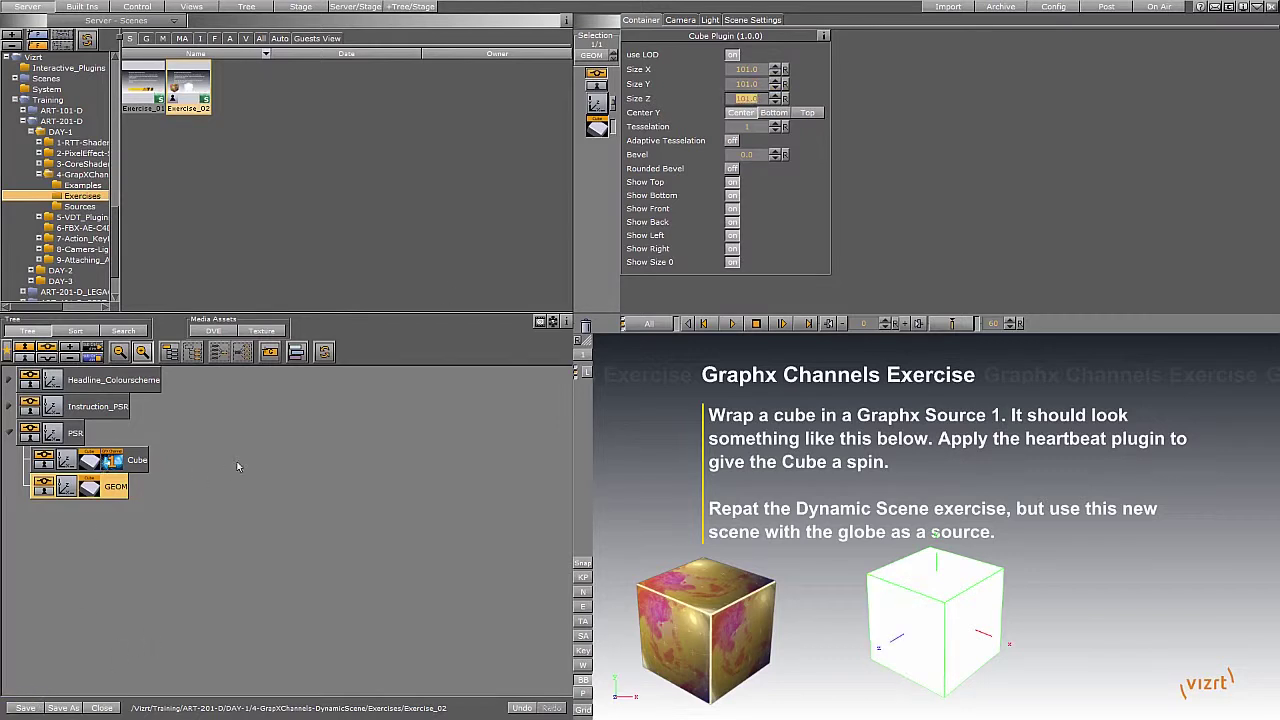
Texture the second cube with the GFX2 channel and assign the Vizrt7 scene from the Sources folder to GFX2.
left_click(82, 6)
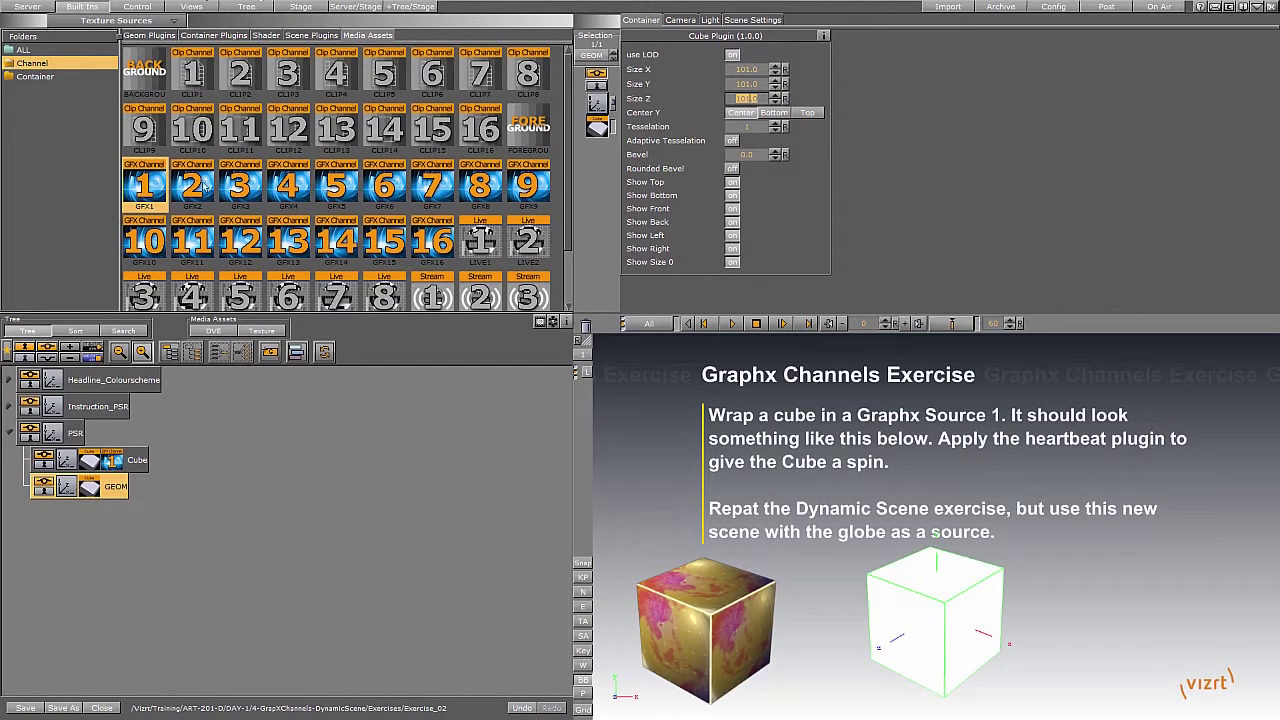
left_click_drag(192, 188, 110, 490)
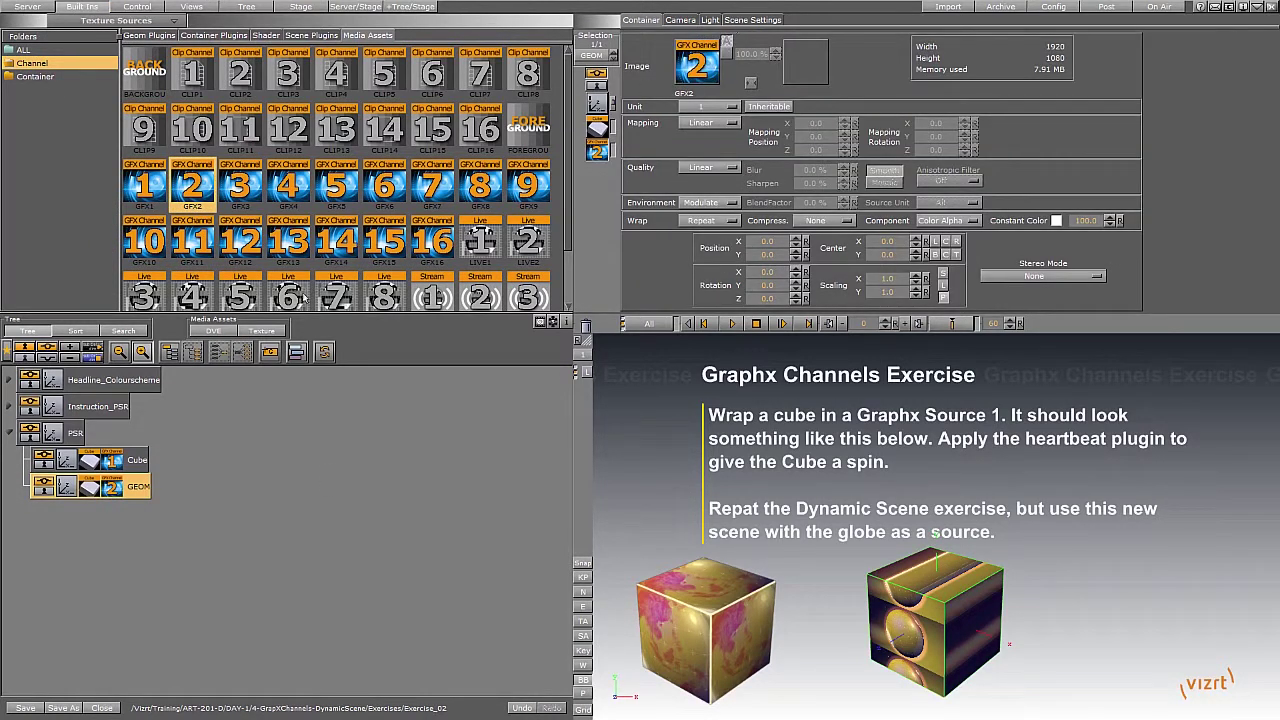
left_click(258, 331)
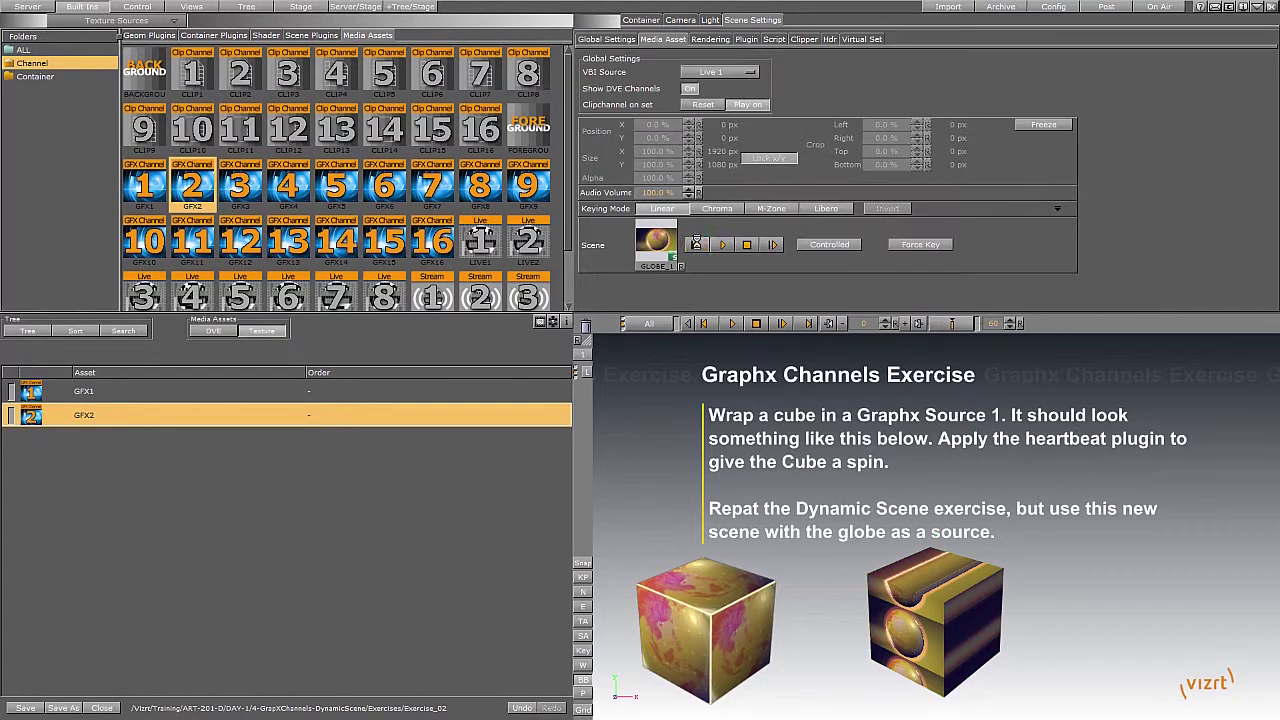
left_click(28, 7)
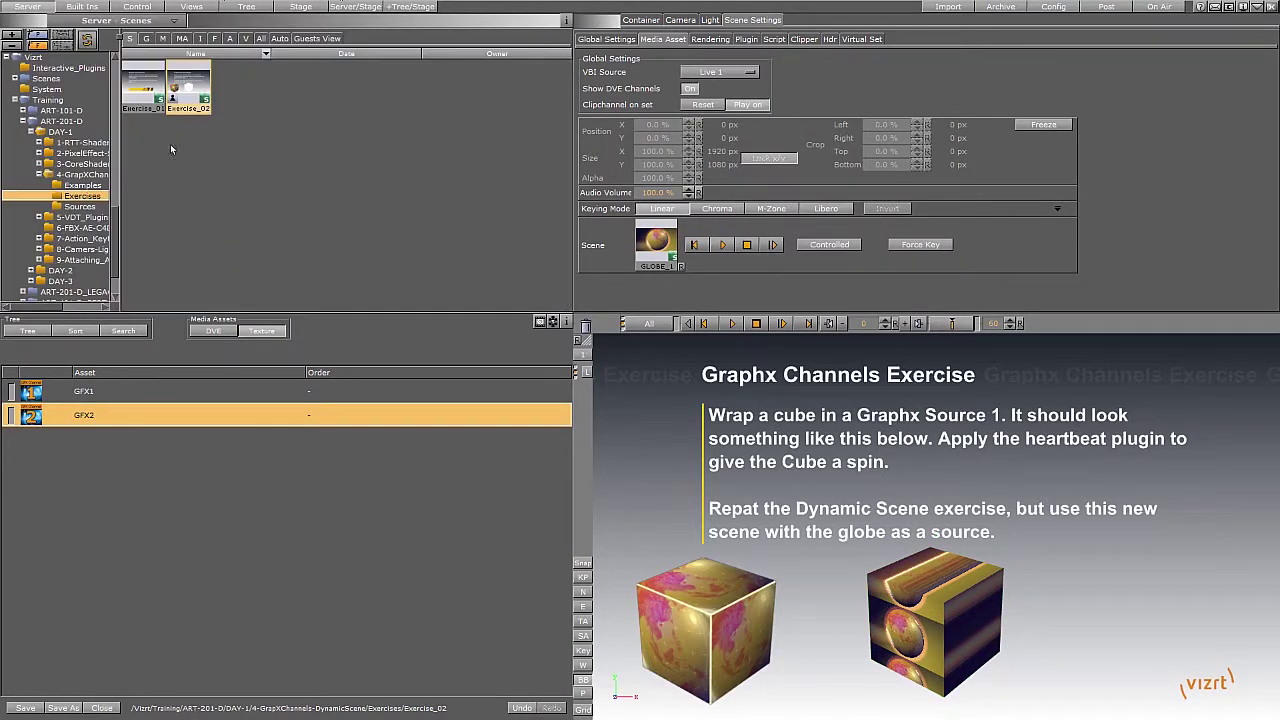
left_click(80, 206)
left_click_drag(228, 85, 660, 252)
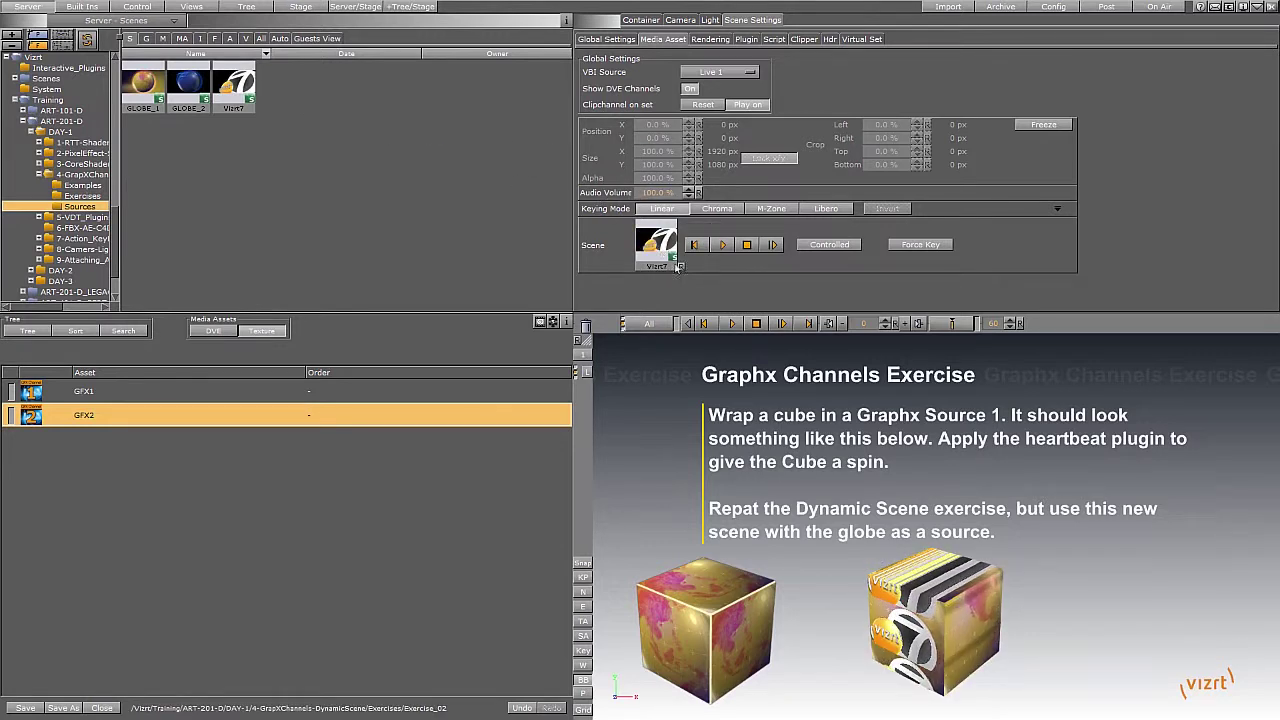
Set the second cube's GFX2 texture mapping to Vertex and increase the texture's X and Y scaling.
left_click(608, 40)
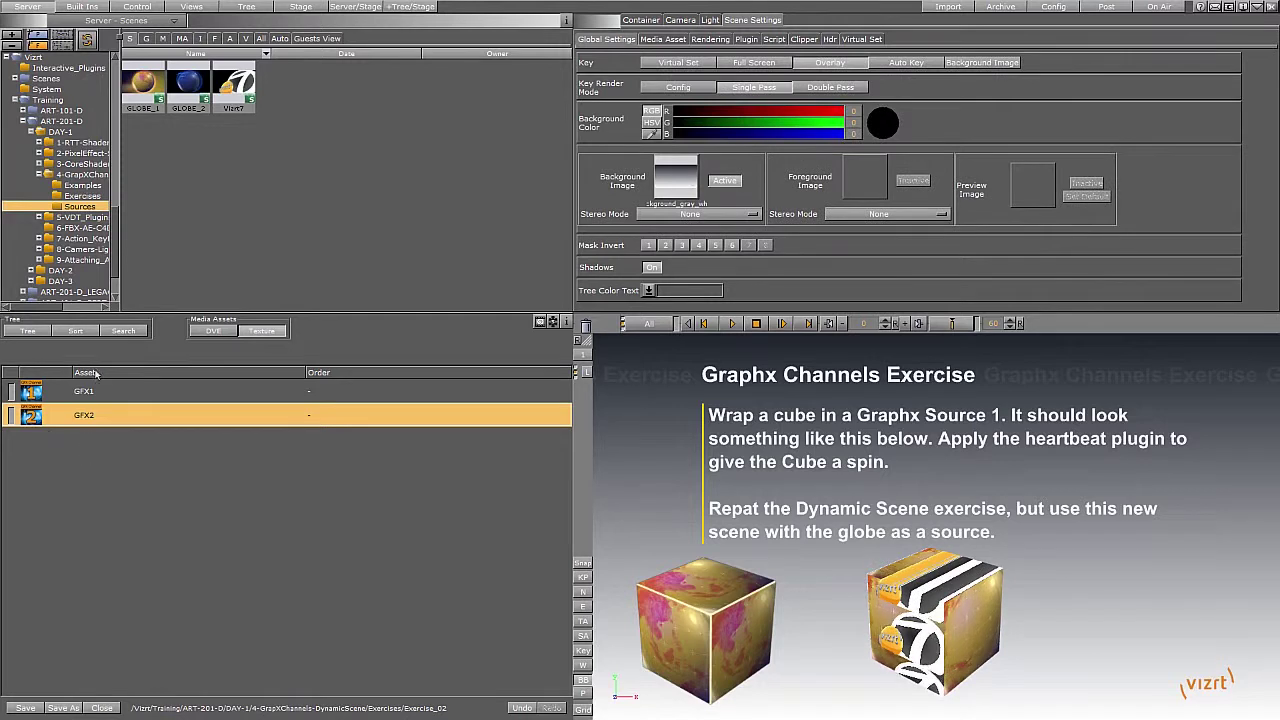
left_click(27, 330)
left_click(112, 487)
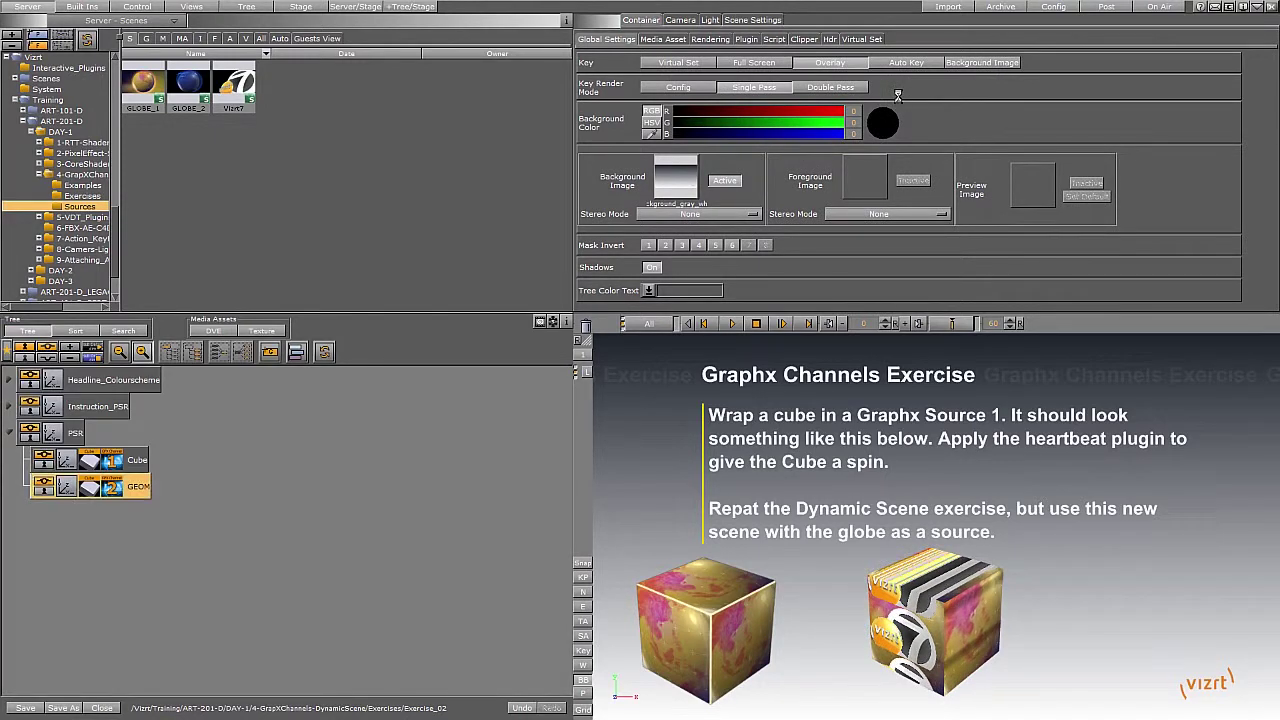
left_click(710, 122)
left_click(718, 138)
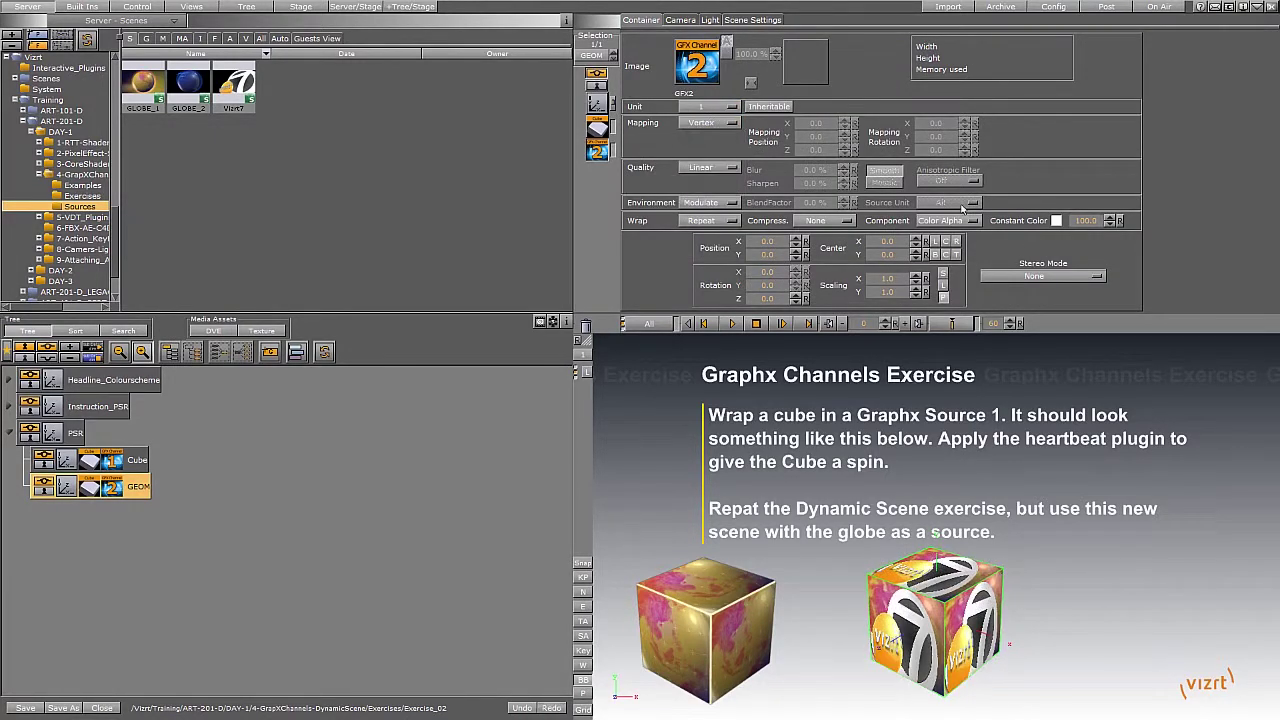
left_click_drag(943, 276, 912, 298)
left_click(945, 298)
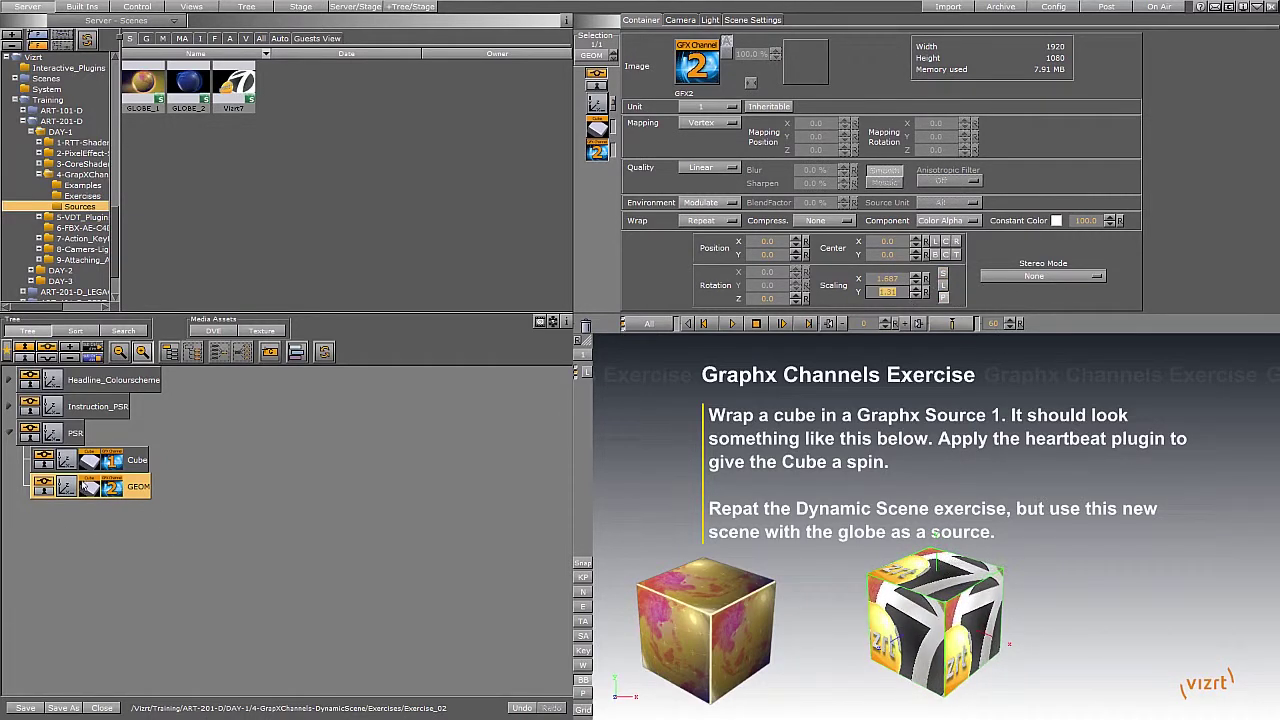
Adjust the bevel in the geometry settings of the GFX1 cube and the GFX2 cube.
left_click(88, 462)
left_click(750, 155)
left_click(91, 488)
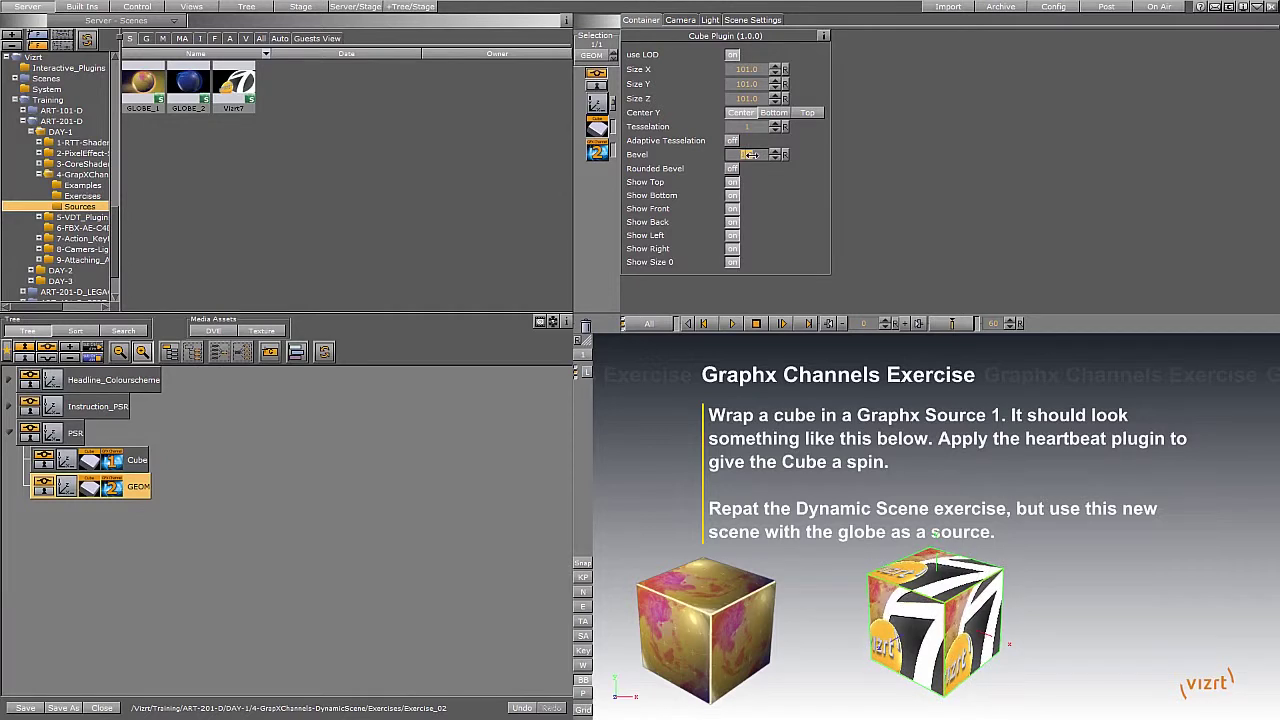
Adjust the PSR container's rotation about X to change the tilt of the nested cubes.
left_click(44, 434)
mouse_move(689, 152)
left_mouse_down()
mouse_move(627, 152)
mouse_move(744, 149)
mouse_move(657, 139)
mouse_move(722, 141)
mouse_move(681, 150)
mouse_move(695, 154)
mouse_move(712, 154)
mouse_move(678, 152)
mouse_move(682, 139)
mouse_move(697, 137)
mouse_move(677, 154)
mouse_move(669, 137)
left_mouse_up()
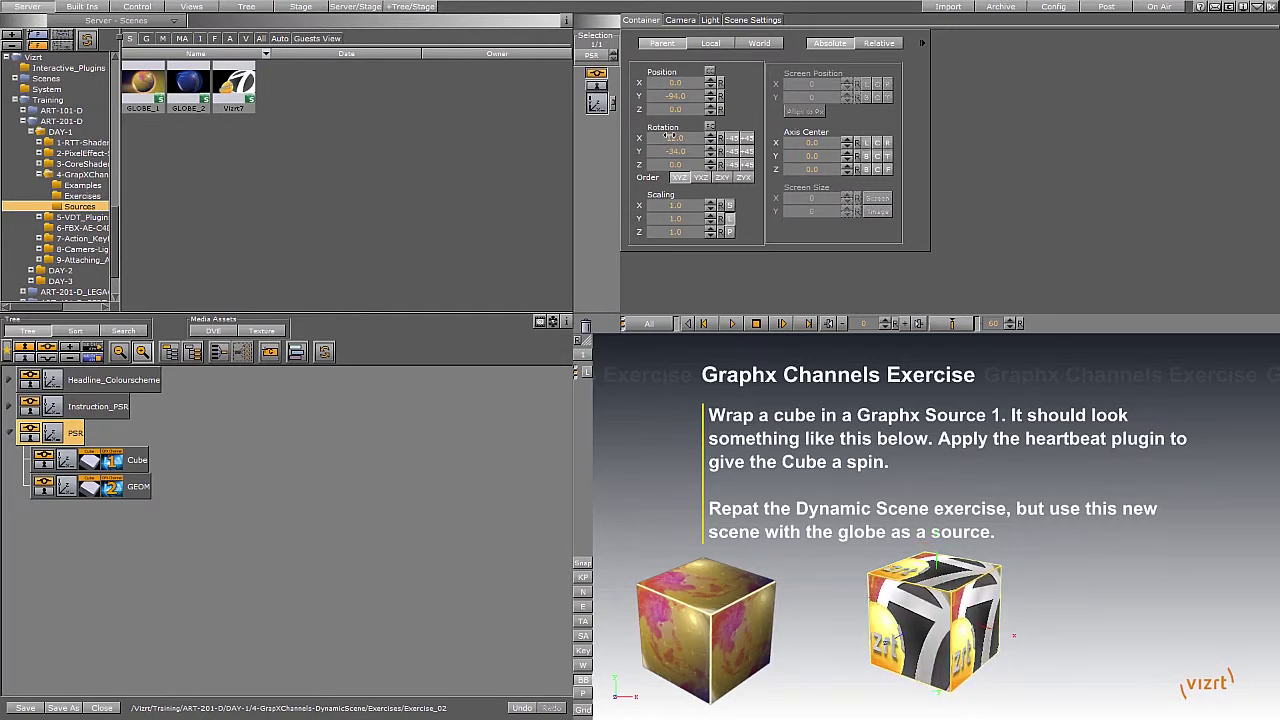
left_click(670, 137)
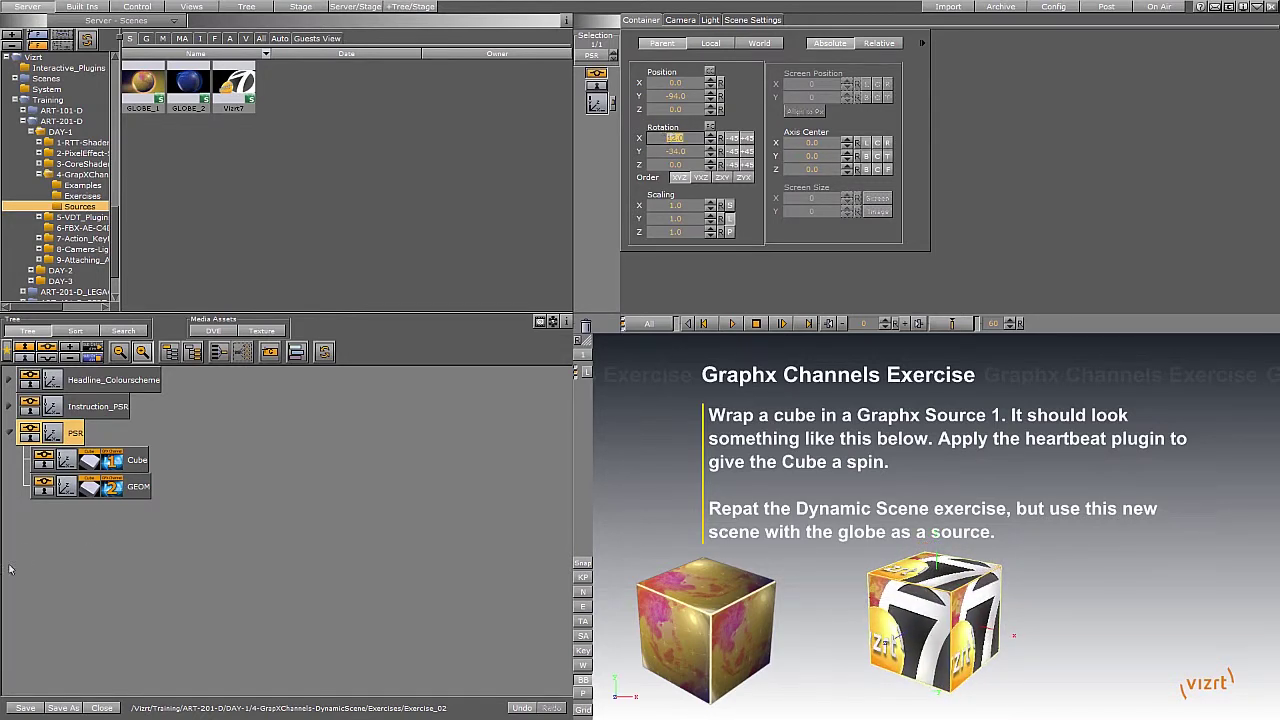
Add a third, untextured cube by copying the second cube's geometry, and set its Size X, Y and Z to 102.
left_click(127, 490)
left_click_drag(128, 495, 589, 326, "ctrl")
left_click(142, 515)
left_click(90, 517)
left_click(742, 71)
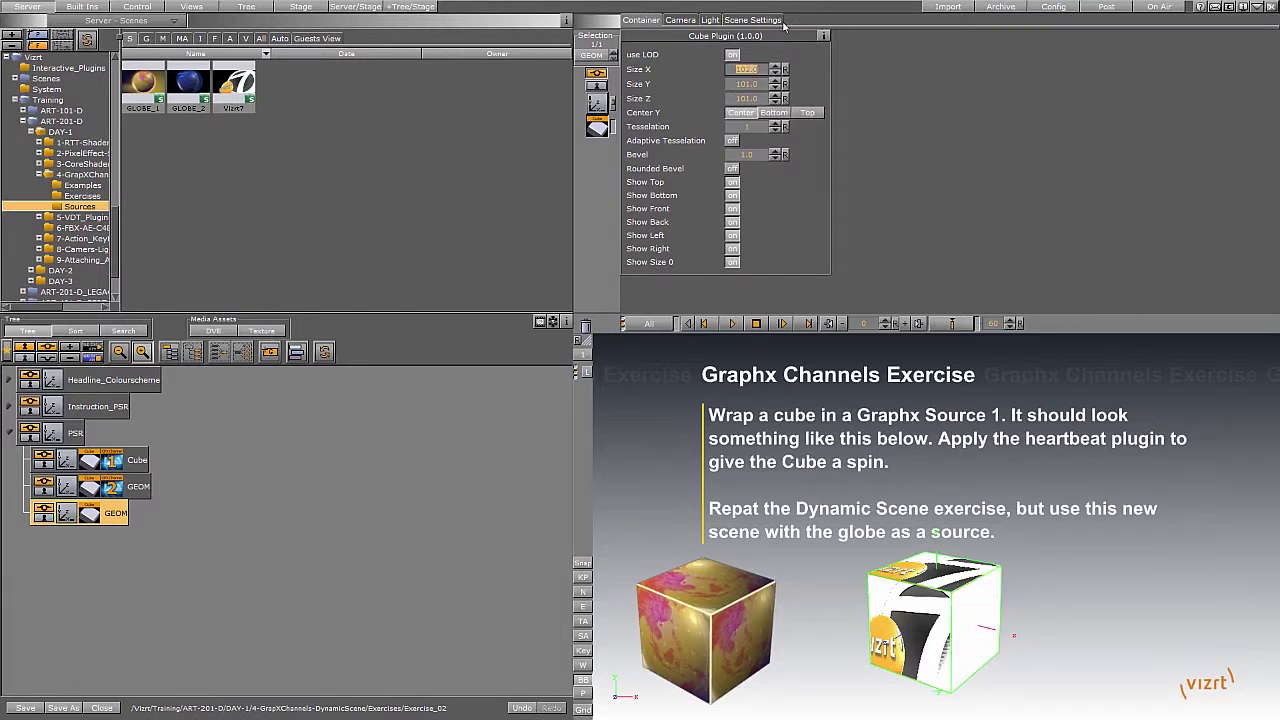
left_click(757, 87)
type("102")
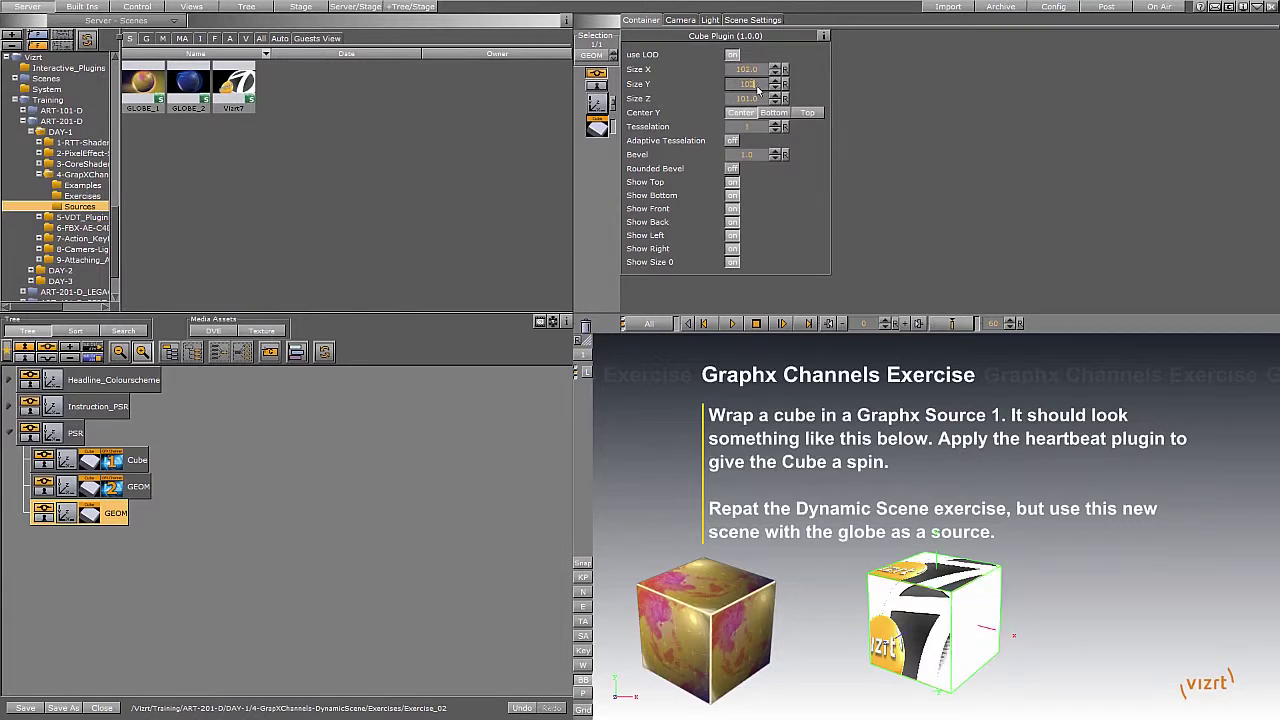
key("Return")
left_click(750, 99)
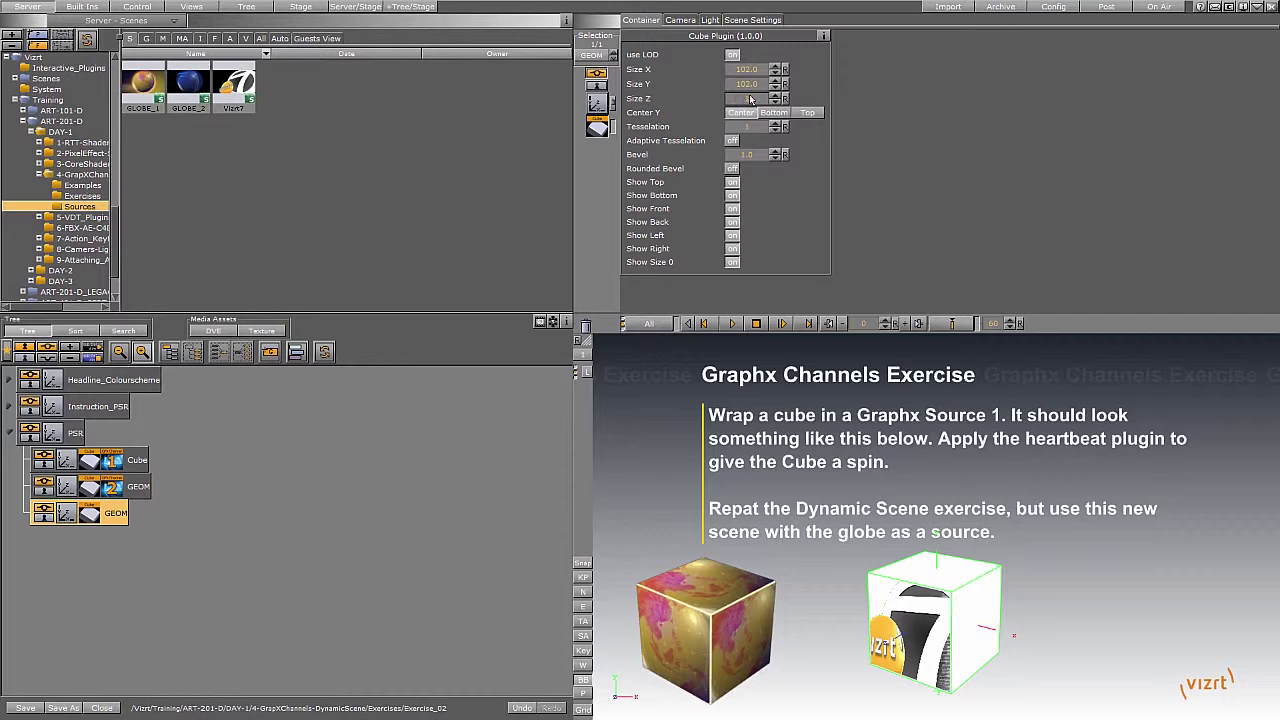
key("Return")
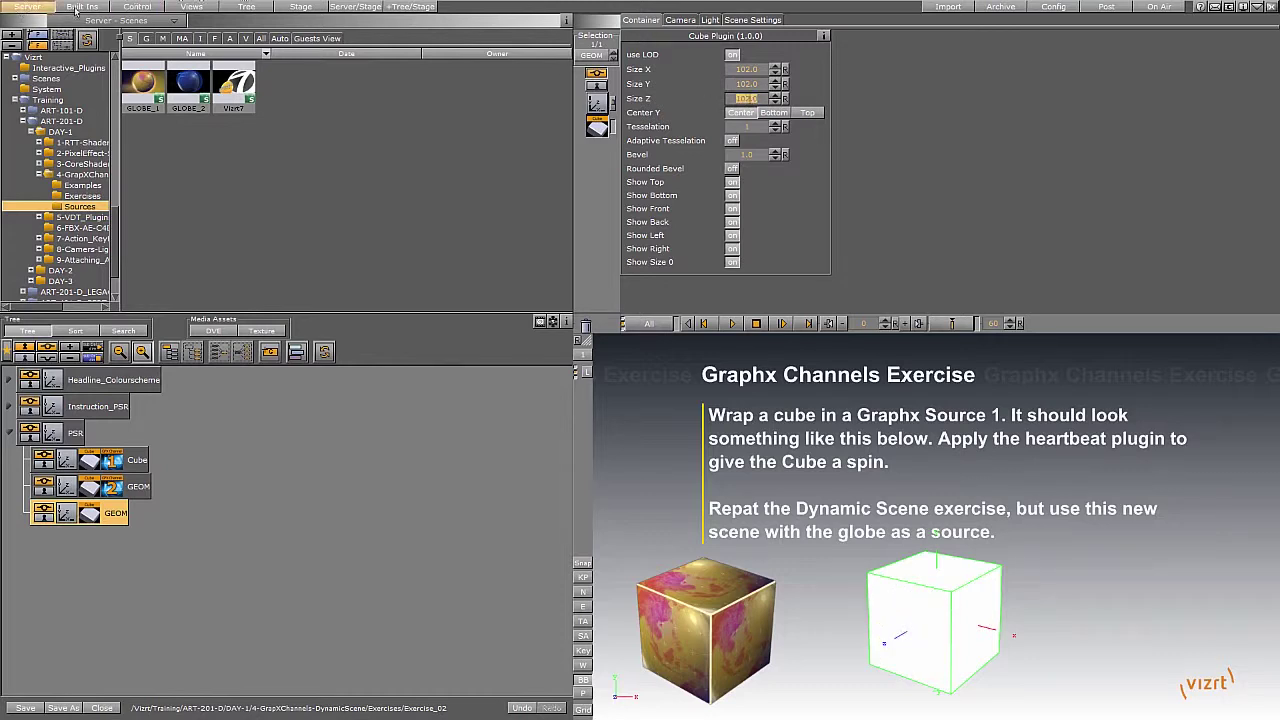
Find the glass-lense image folder and apply the bubble(1) image to the third cube.
left_click(201, 38)
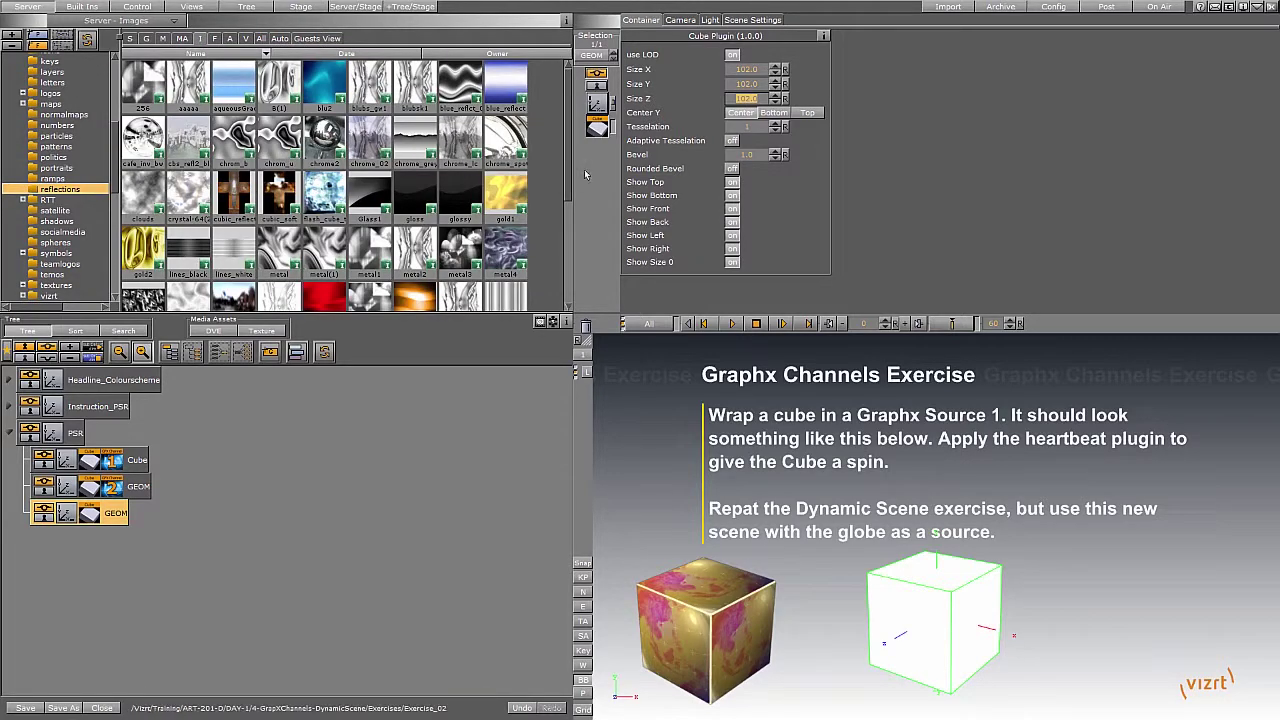
left_click_drag(566, 166, 566, 260)
left_click_drag(116, 180, 113, 123)
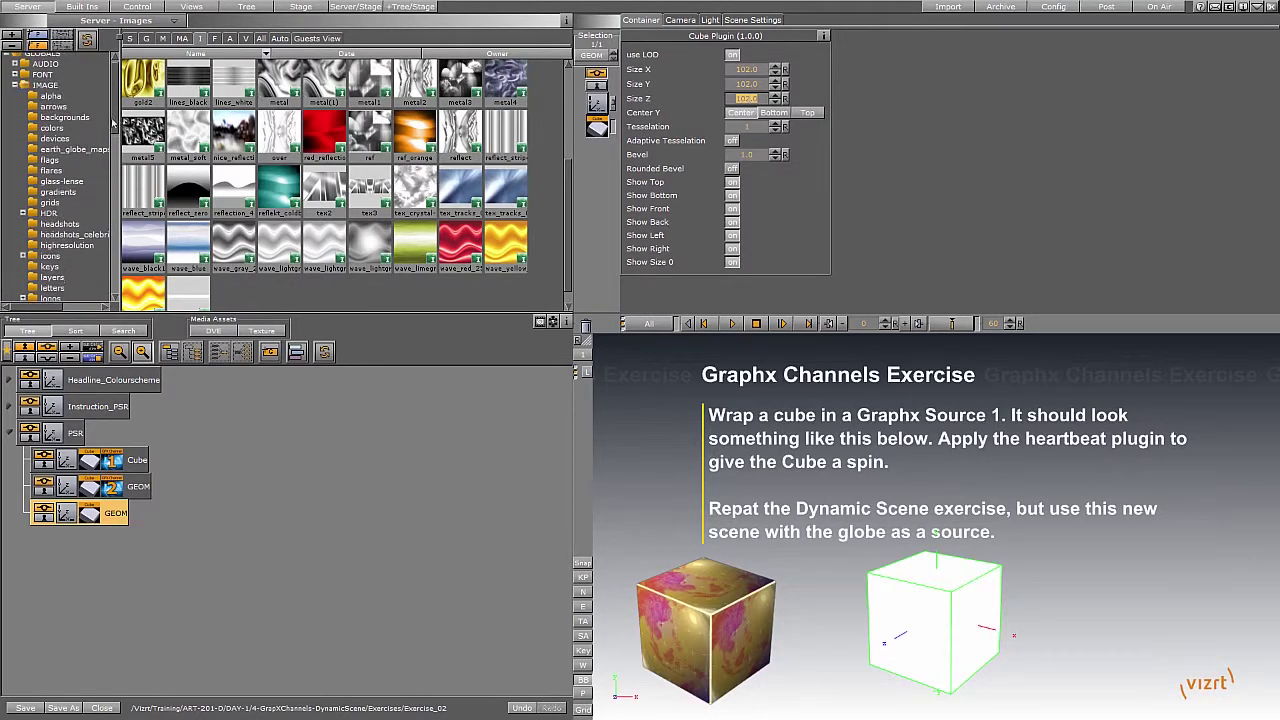
left_click(69, 171)
left_click(66, 160)
left_click(69, 171)
left_click(70, 181)
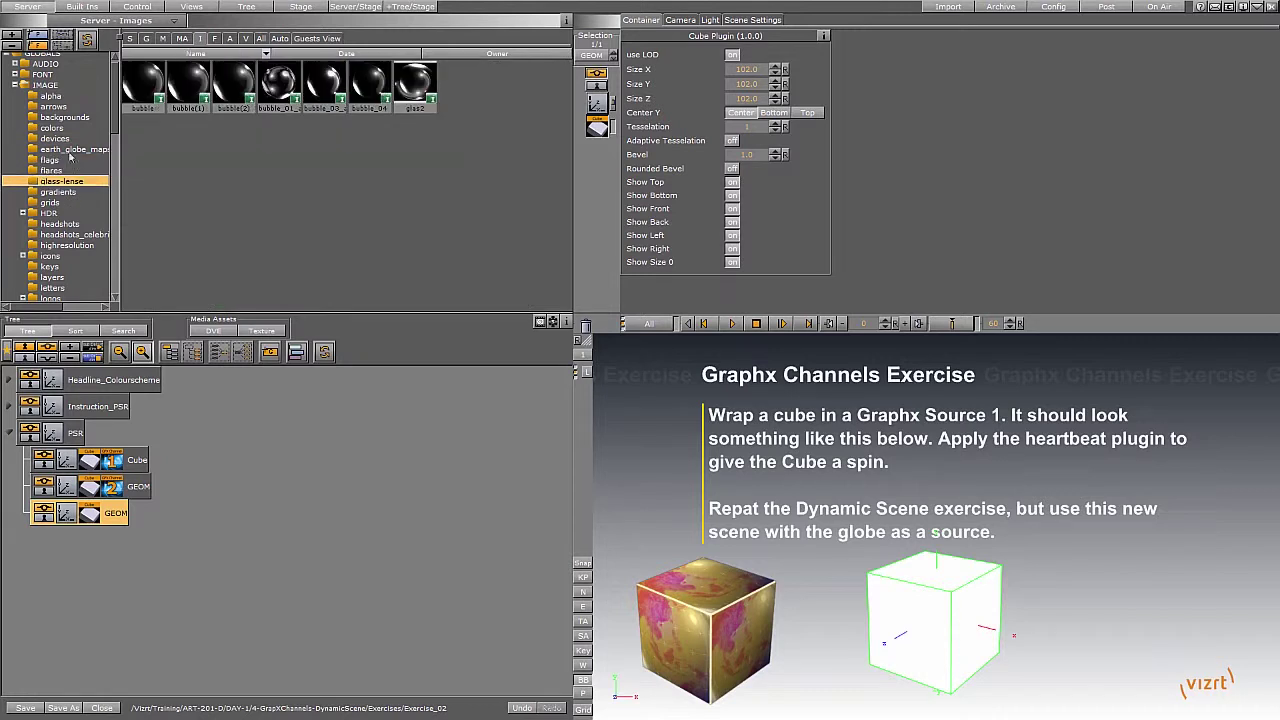
left_click_drag(185, 85, 112, 513)
Set the mapping of the third cube's bubble(1) texture to Reflection.
left_click(597, 150)
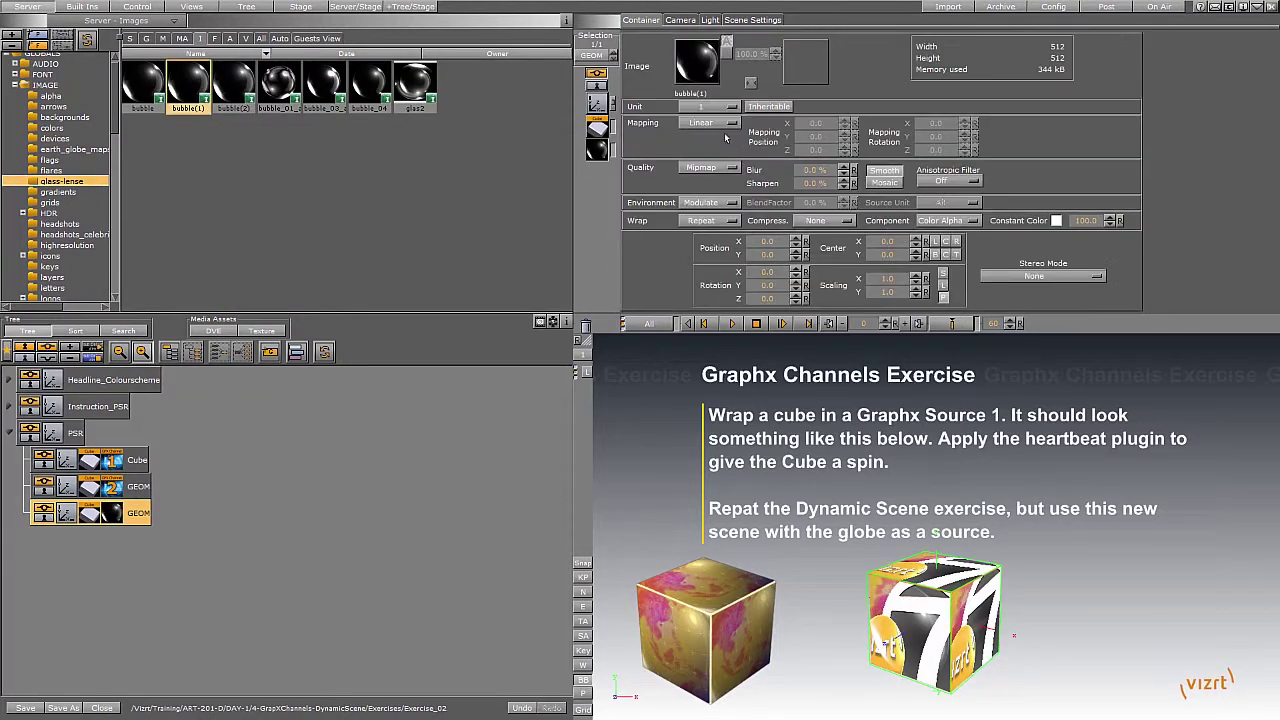
left_click(708, 122)
left_click(713, 160)
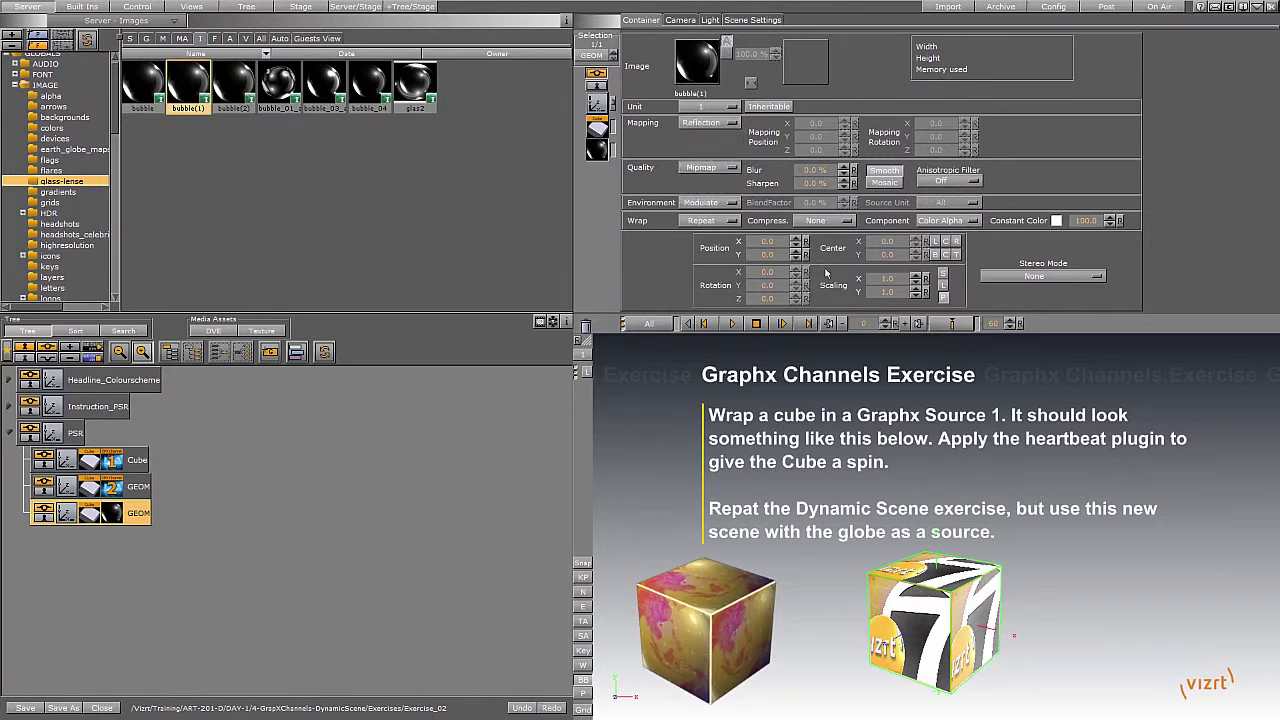
Add the Expert plugin to the third cube and set its render mode to Add.
left_click(82, 7)
left_click(213, 35)
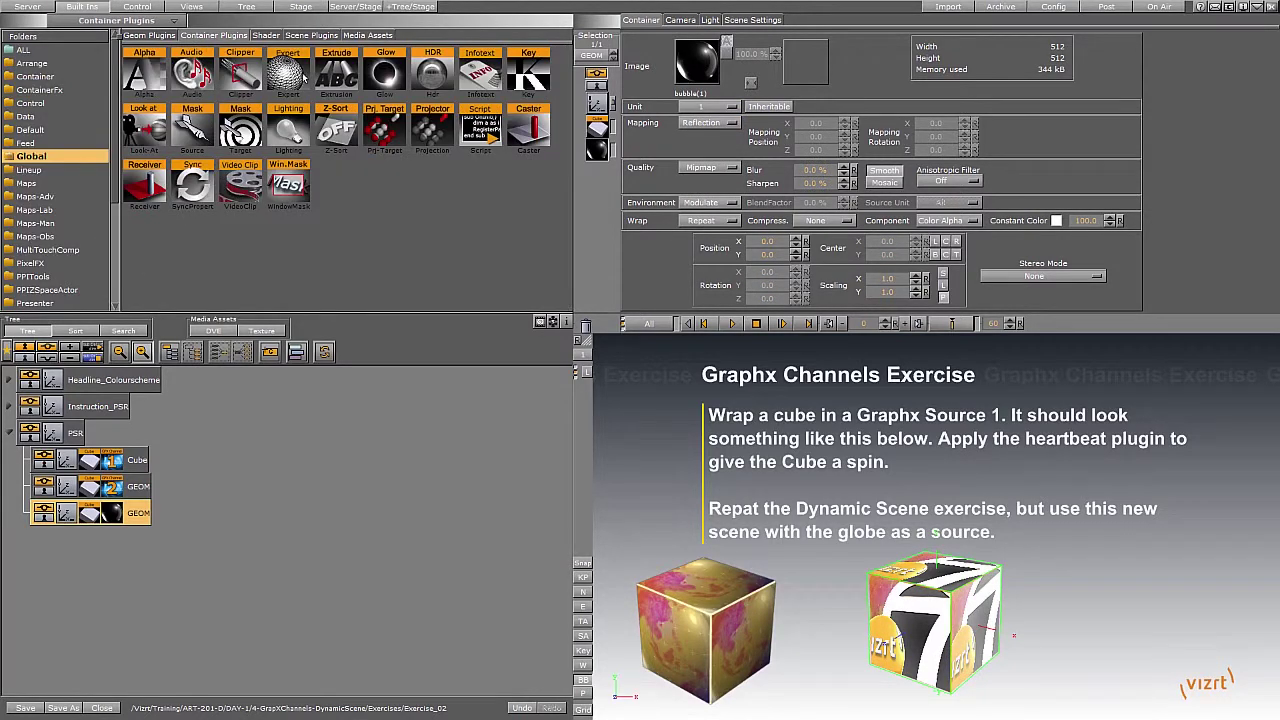
left_click_drag(287, 72, 134, 518)
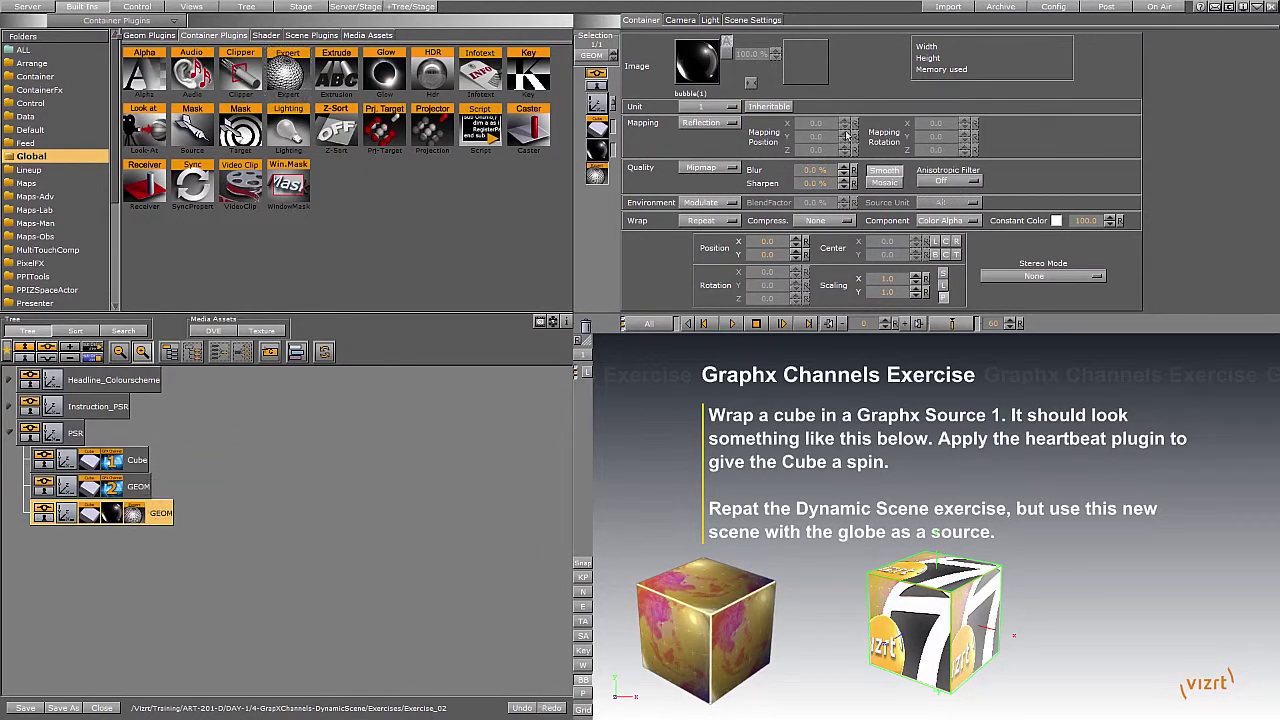
left_click(742, 185)
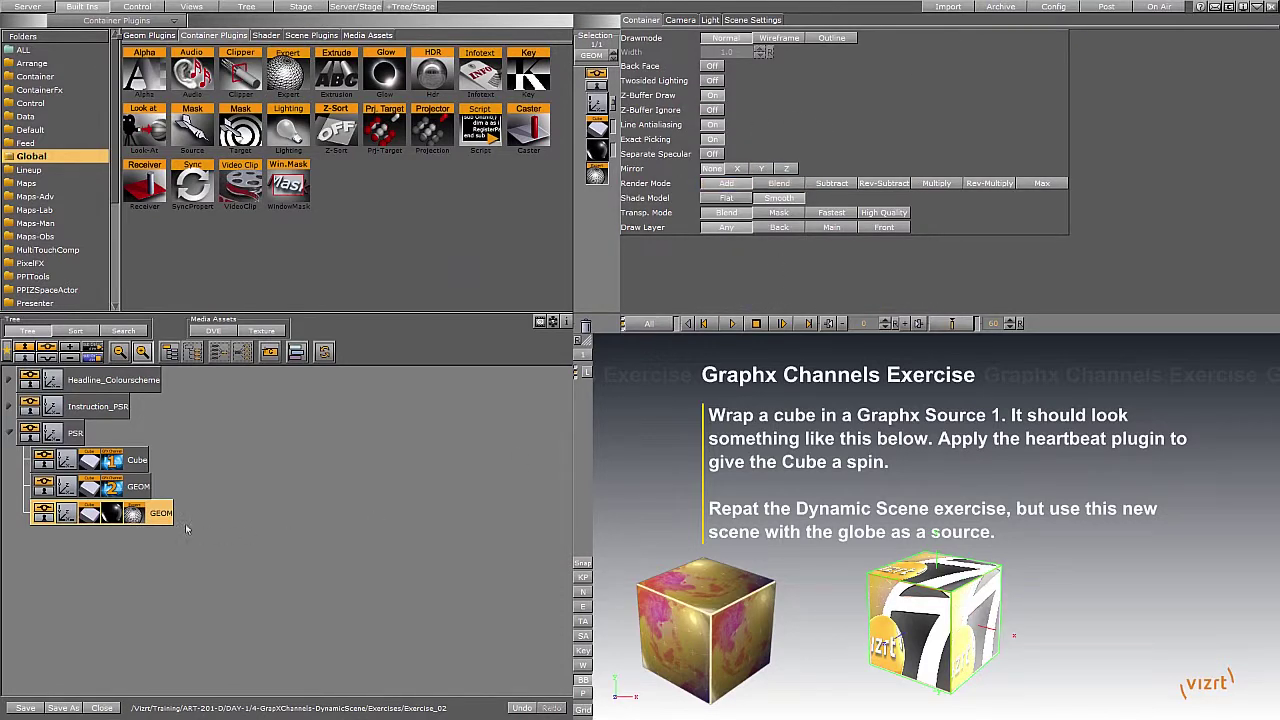
Rotate the PSR container to -128 about Y, adjust its X tilt, and hide the bounding box.
left_click(75, 433)
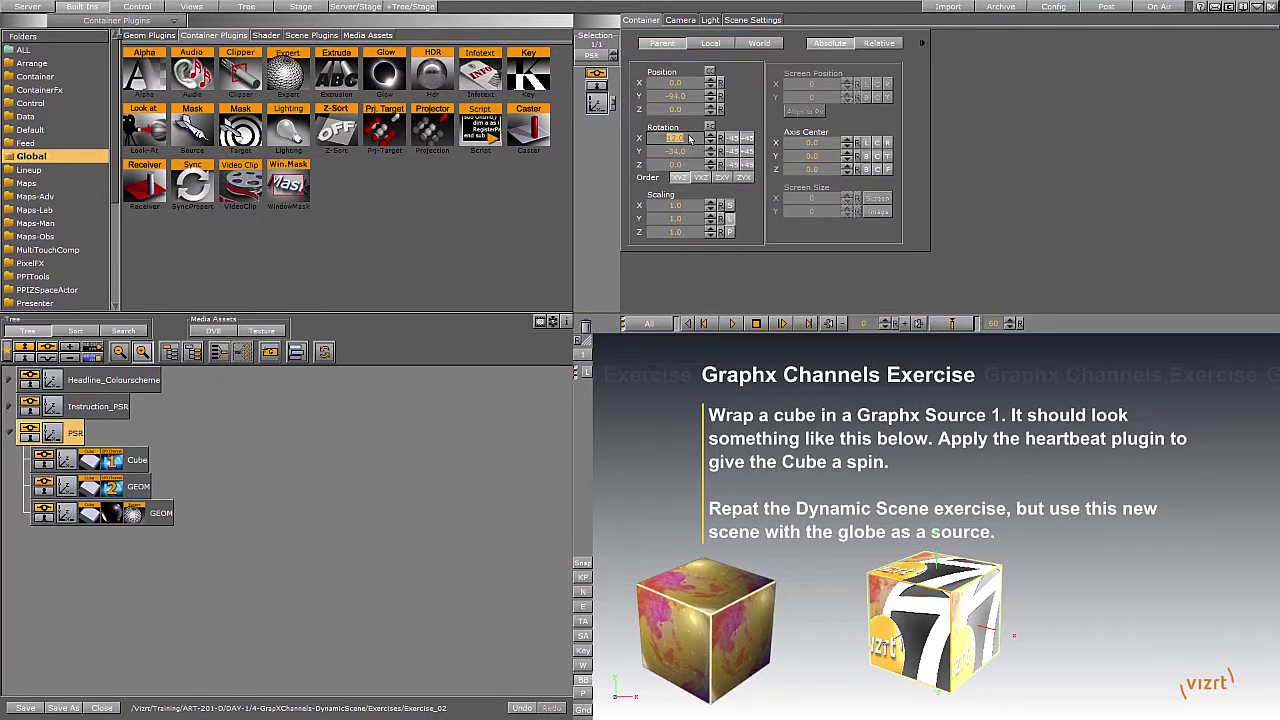
left_click_drag(688, 138, 594, 158)
left_click(583, 680)
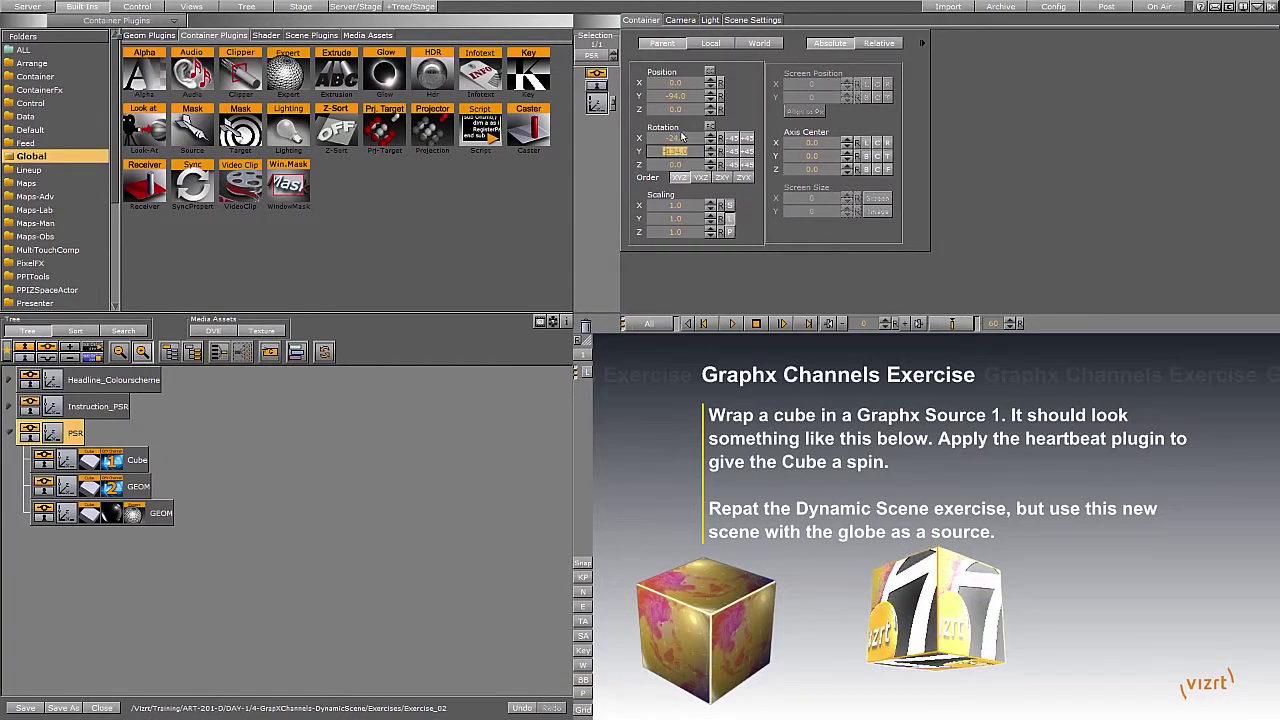
mouse_move(682, 138)
left_mouse_down()
mouse_move(748, 138)
mouse_move(686, 133)
mouse_move(712, 153)
mouse_move(687, 153)
mouse_move(706, 138)
left_mouse_up()
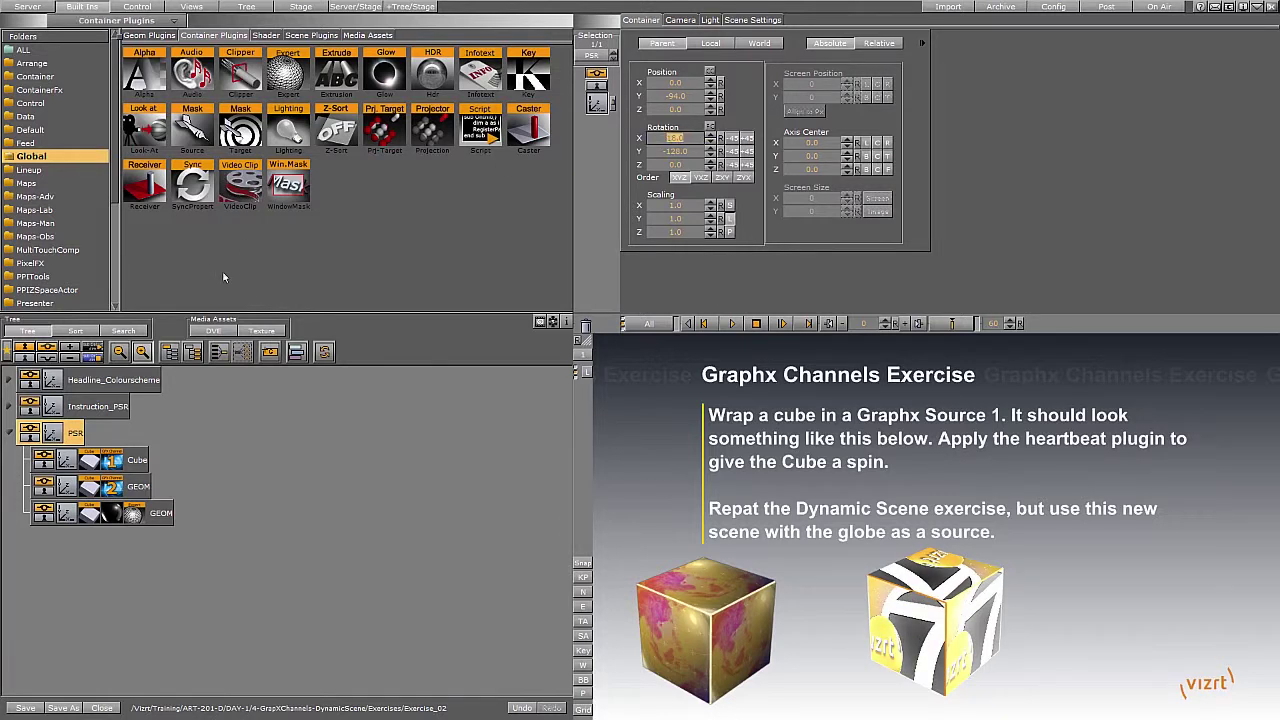
Add the SoftMask shader to the PSR container, set its Progress to about 4.1, and adjust its Gradient Width.
left_click(265, 35)
left_click_drag(388, 78, 76, 437)
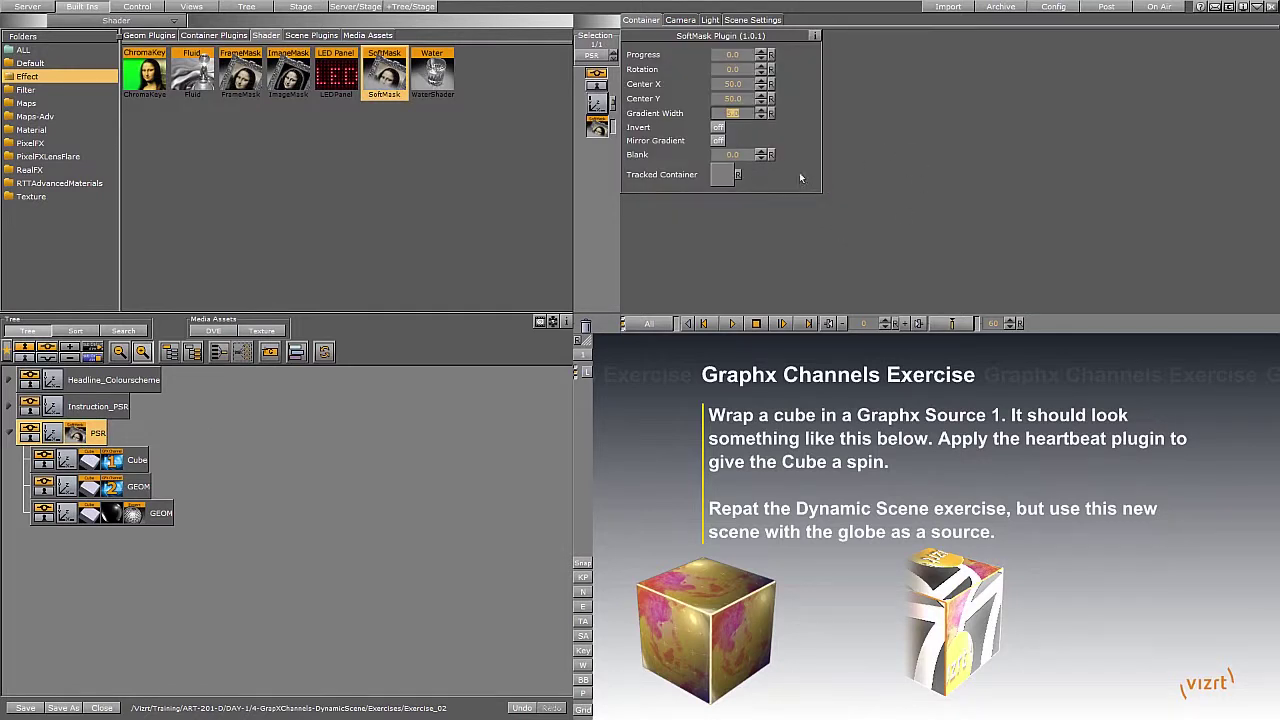
left_click_drag(740, 113, 767, 113)
left_click_drag(736, 55, 764, 55)
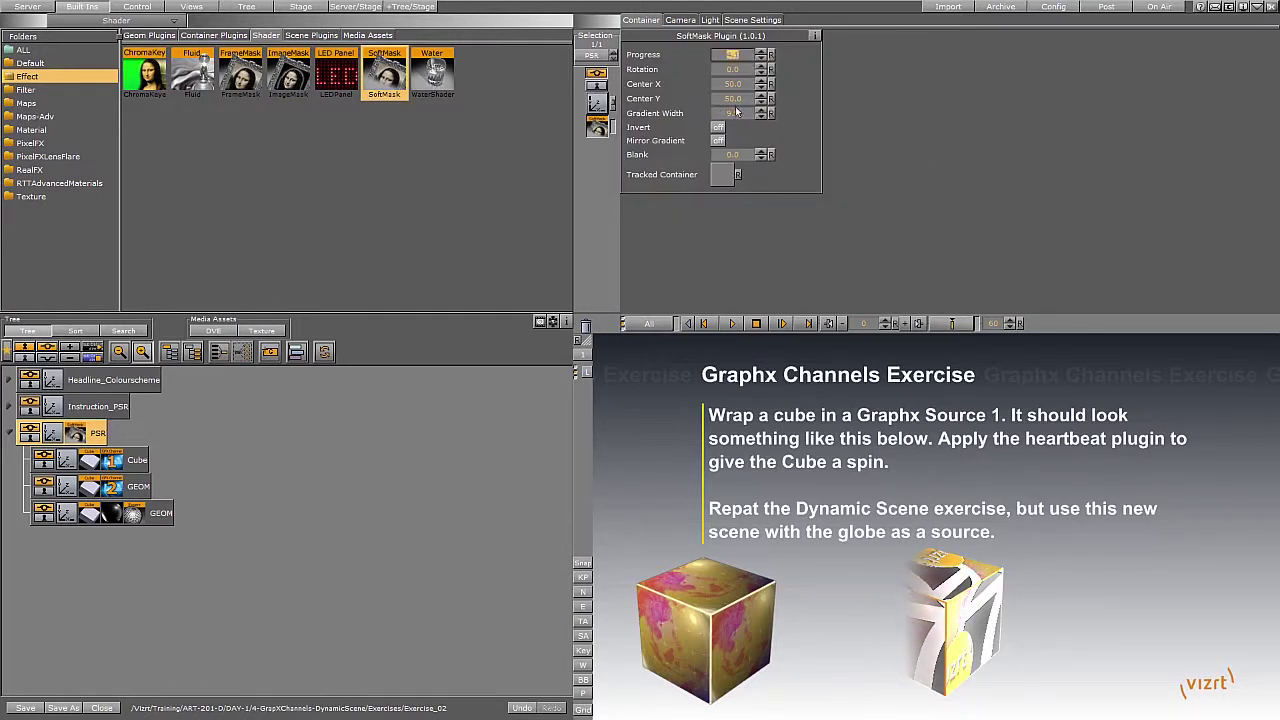
mouse_move(739, 115)
left_mouse_down()
mouse_move(718, 115)
mouse_move(735, 113)
left_mouse_up()
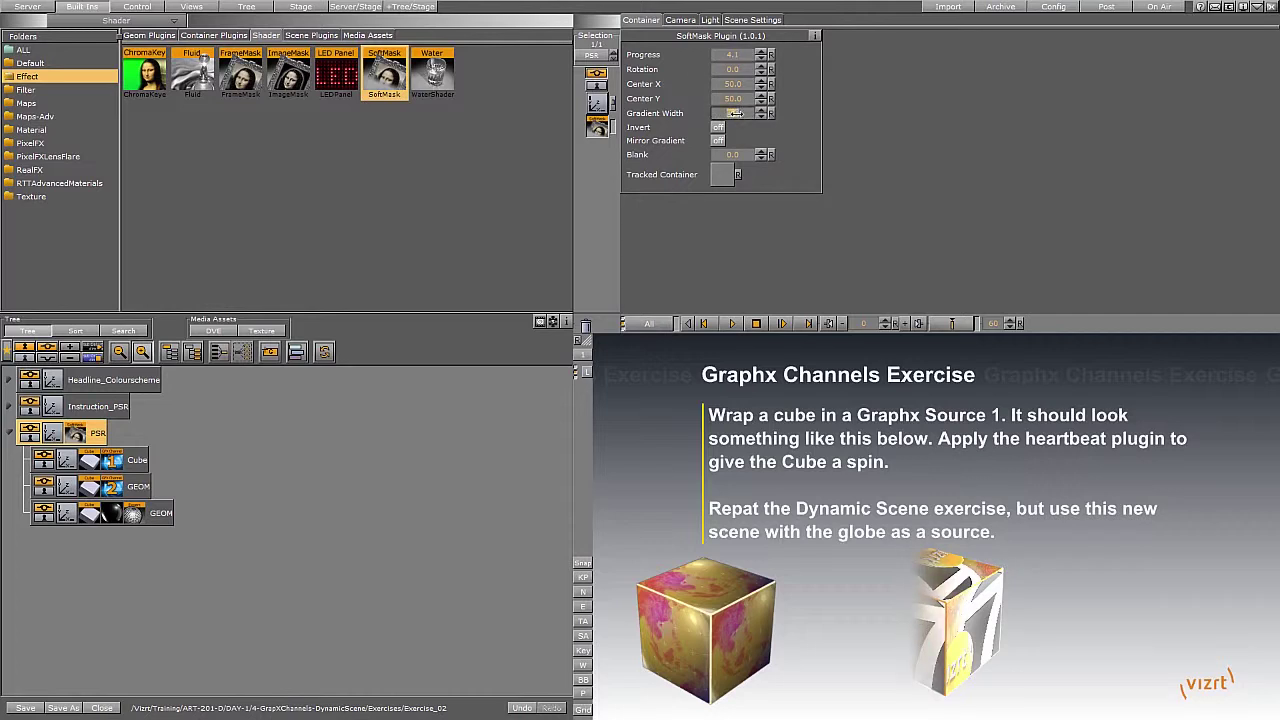